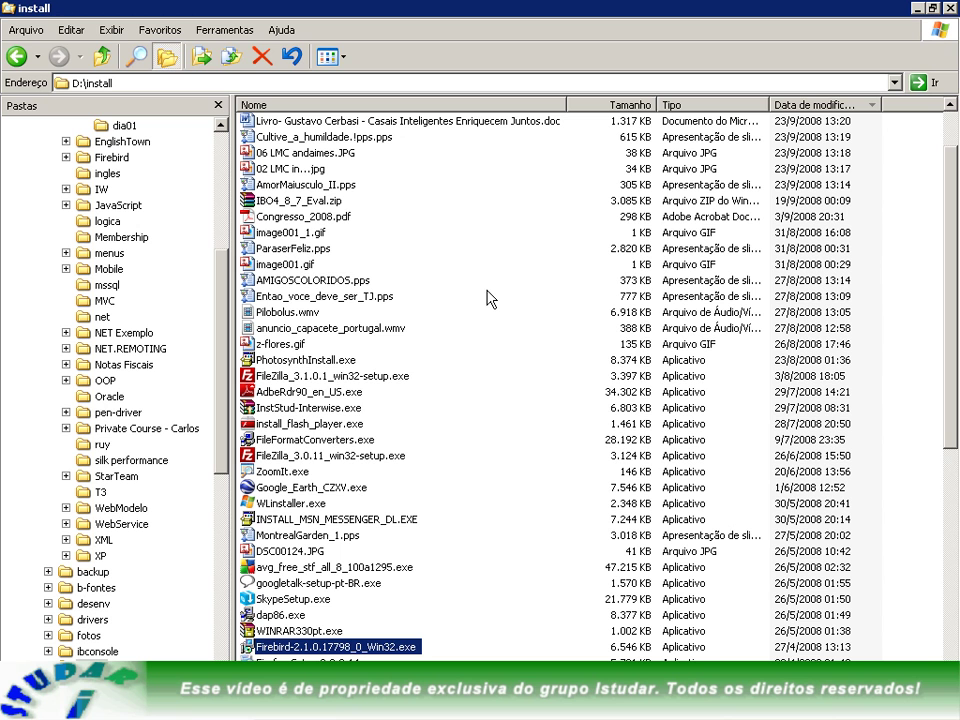
- Run the Firebird-2.1.0.17798_0_Win32.exe installer and choose Português (Portugal) as the setup language
{"action": "key", "text": "Return"}
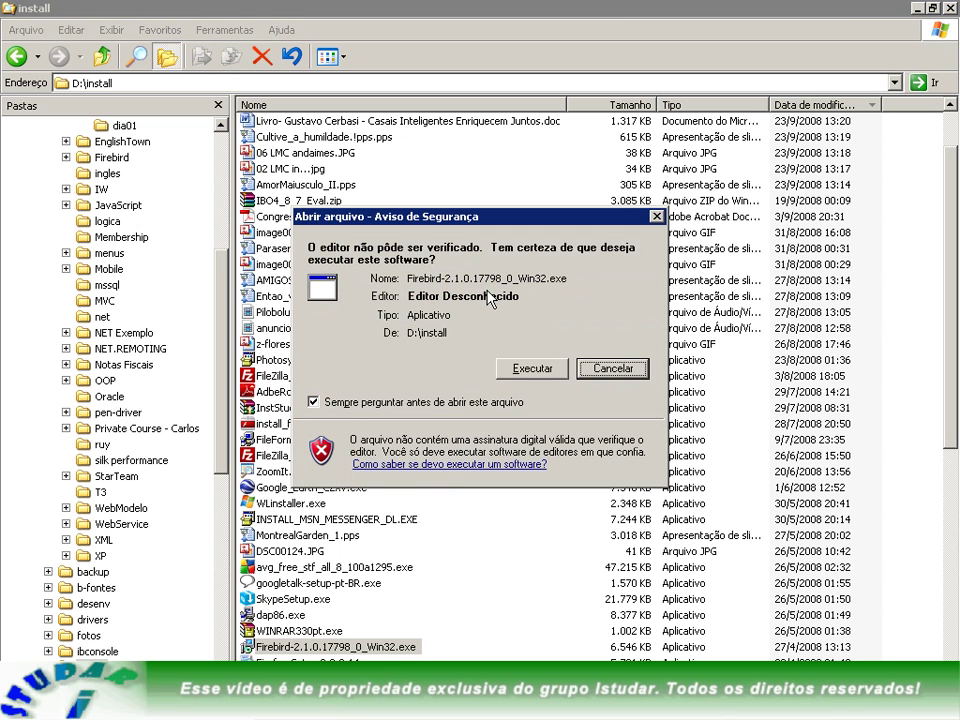
{"action": "left_click", "coordinate": [526, 372]}
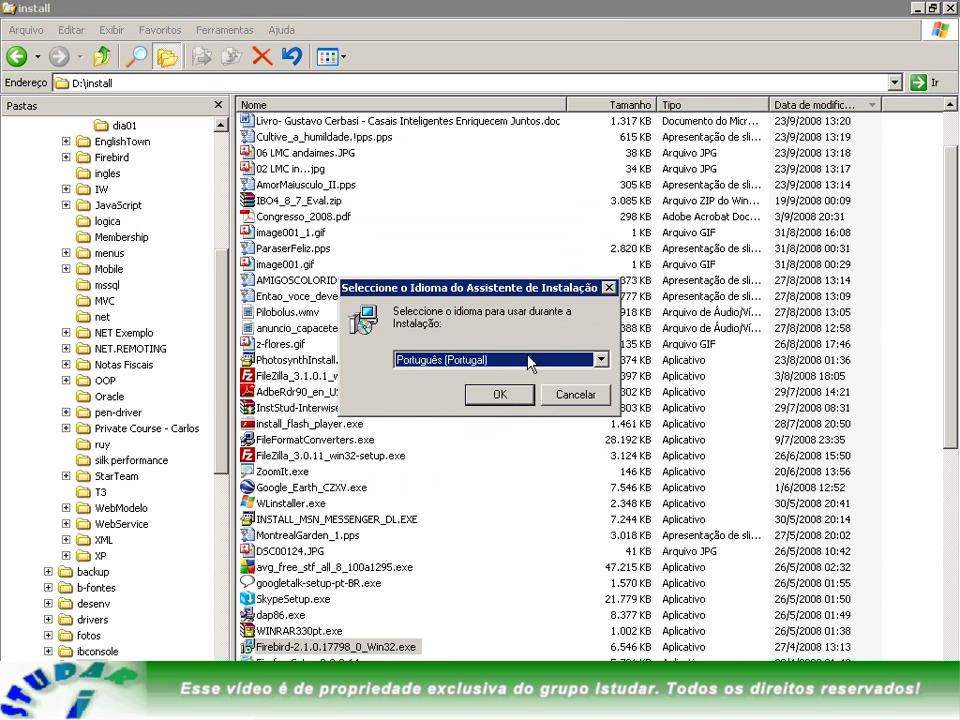
{"action": "left_click", "coordinate": [499, 393]}
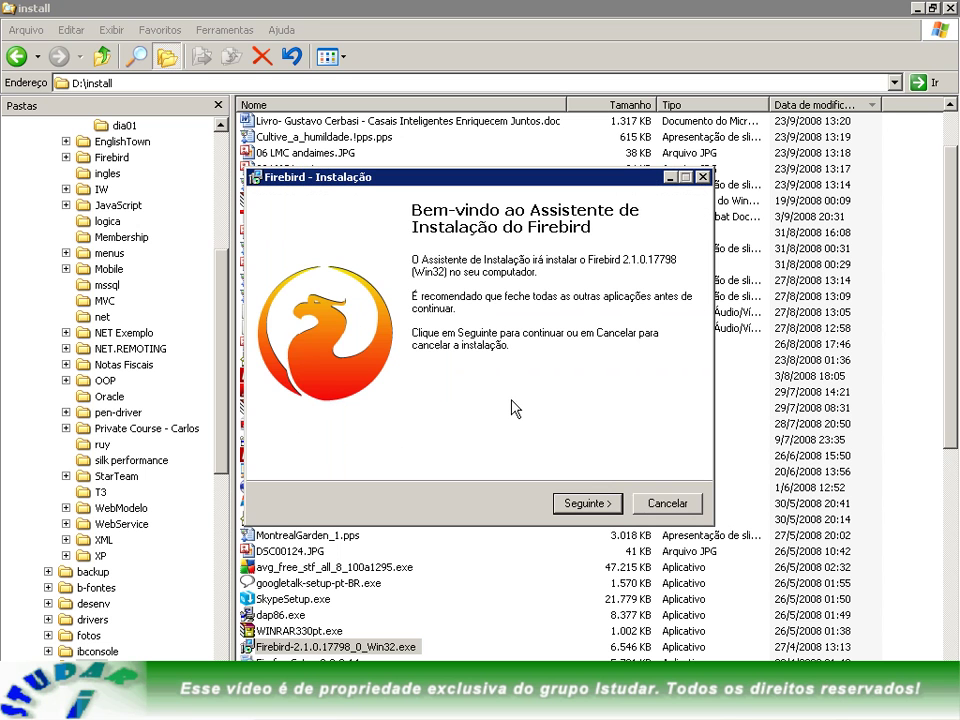
- Accept the Firebird licence agreement and continue past the installation information page
{"action": "left_click", "coordinate": [578, 505]}
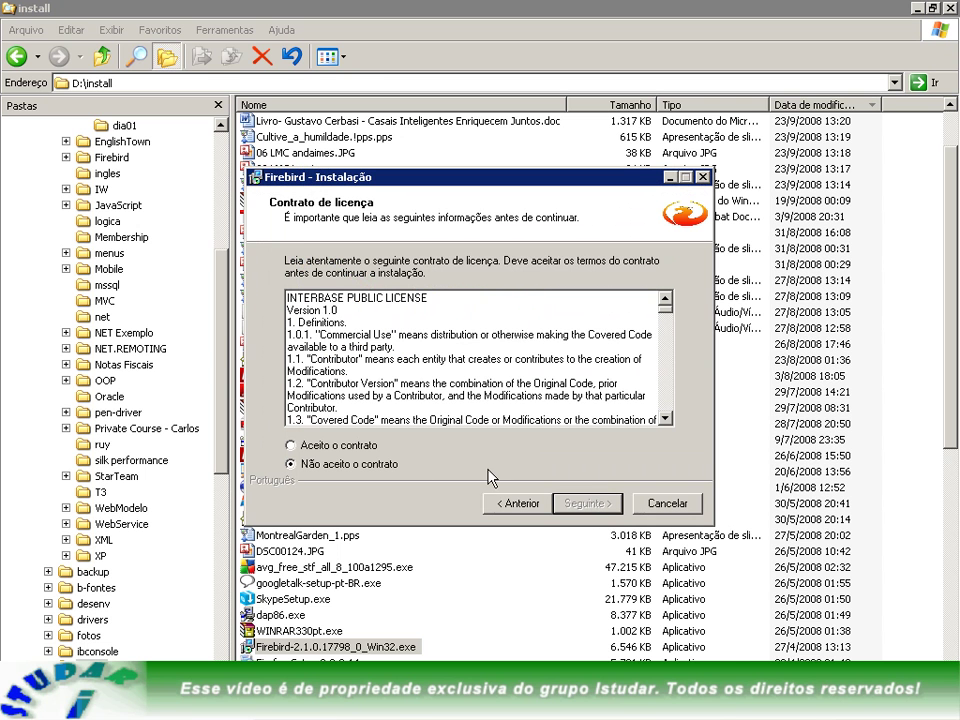
{"action": "left_click", "coordinate": [350, 446]}
{"action": "left_click", "coordinate": [585, 505]}
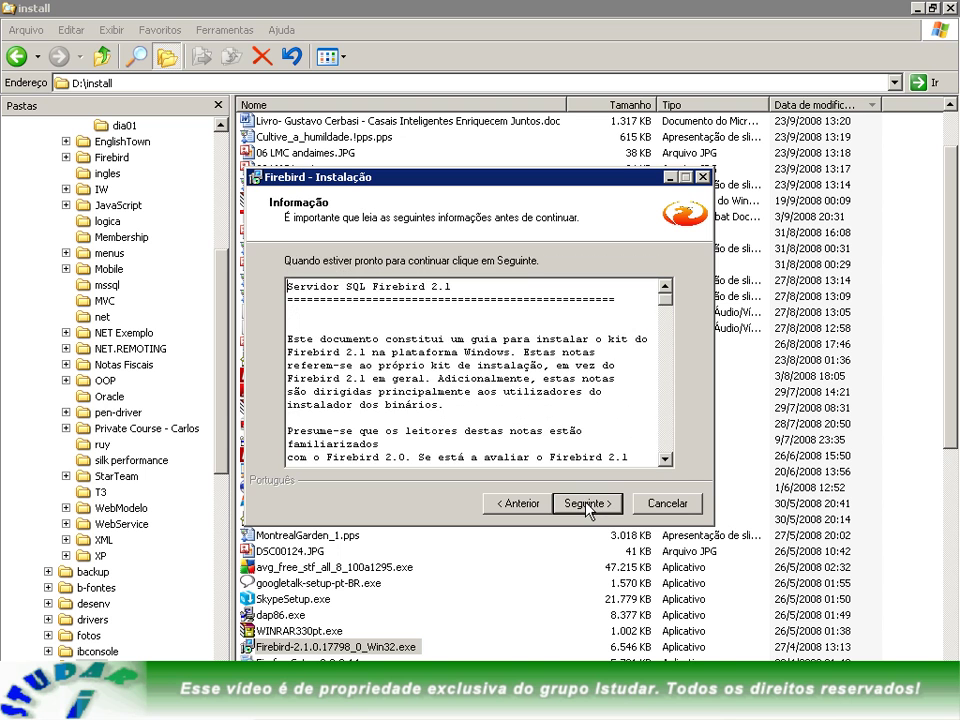
{"action": "left_click", "coordinate": [587, 504]}
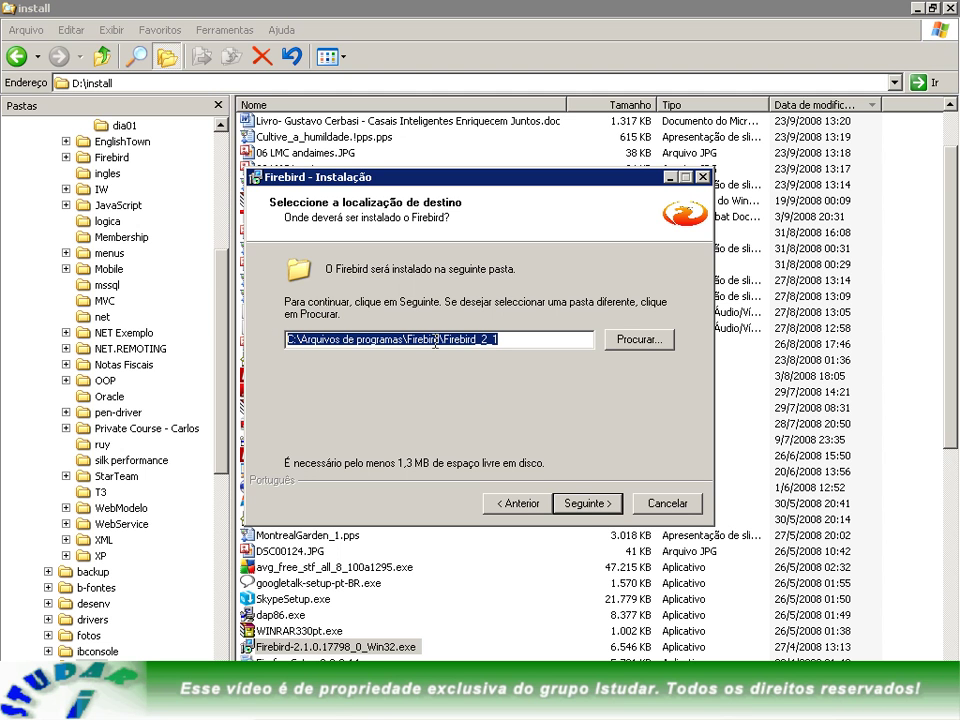
- Keep the destination C:\Arquivos de programas\Firebird\Firebird_2_1 and the complete server and development tools installation with the Super Server binaries
{"action": "left_click", "coordinate": [588, 505]}
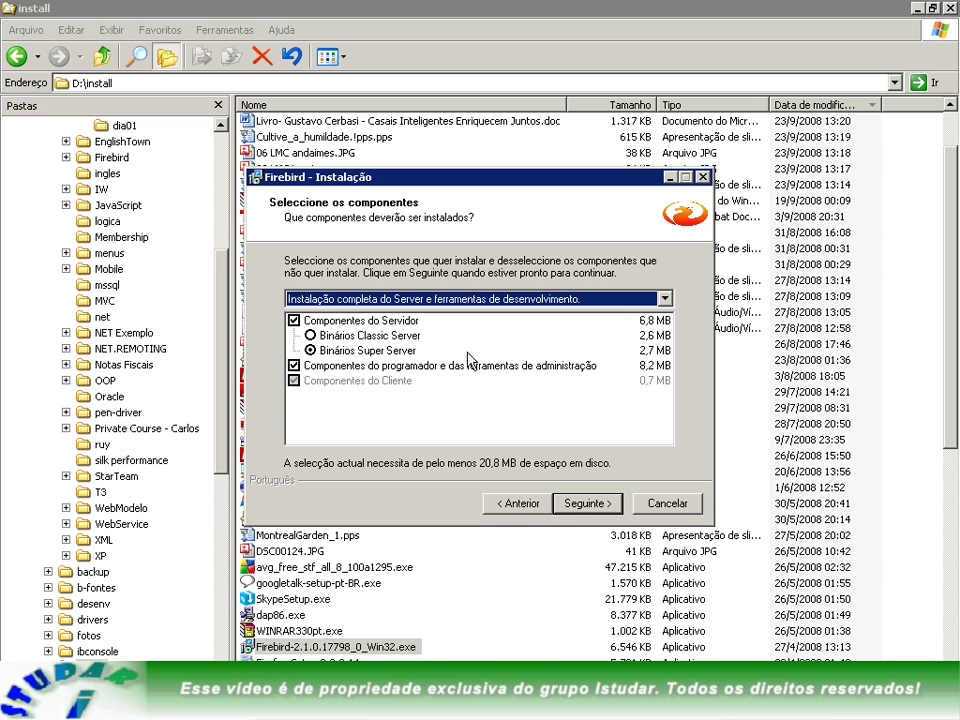
{"action": "left_click", "coordinate": [605, 510]}
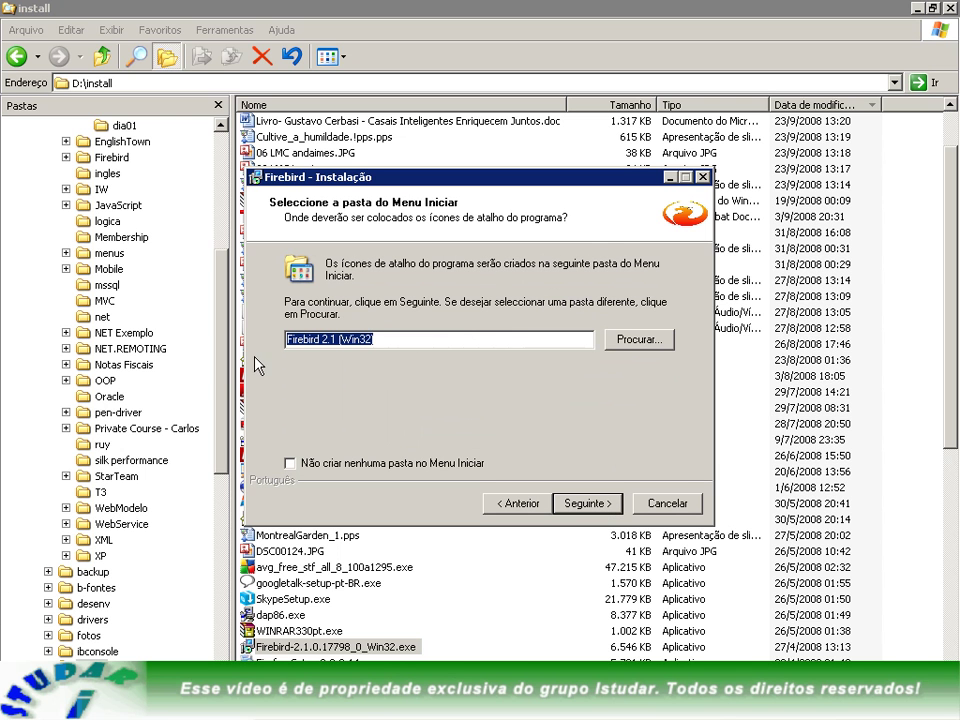
- Look at the installed program groups, and keep Firebird 2.1 (Win32) as the shortcut folder for the installation
{"action": "left_click", "coordinate": [35, 708]}
{"action": "mouse_move", "coordinate": [125, 464]}
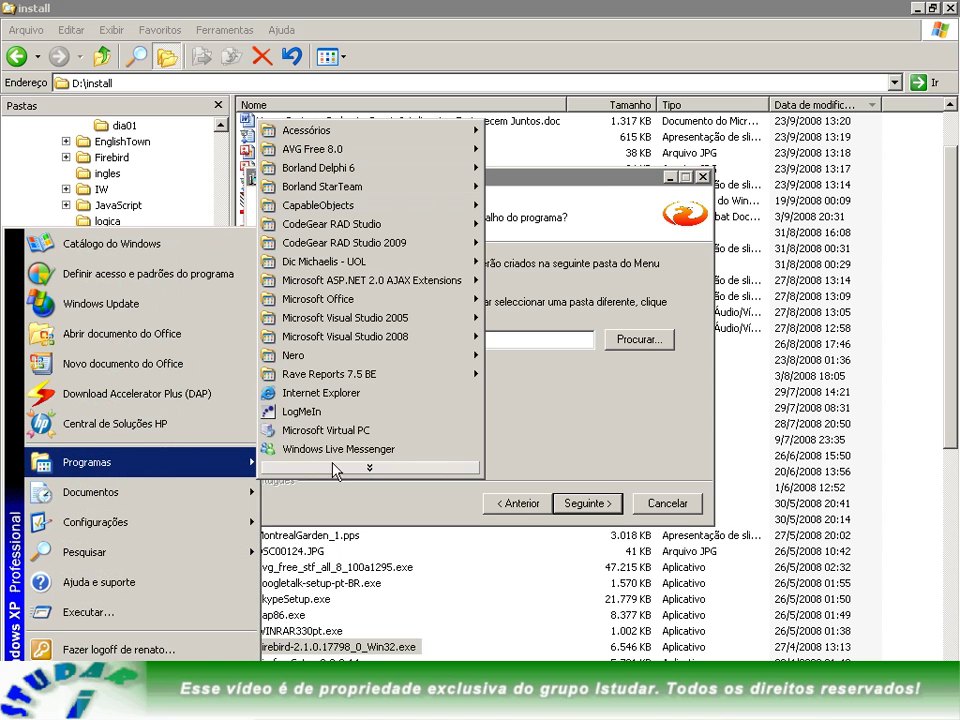
{"action": "left_click", "coordinate": [568, 388]}
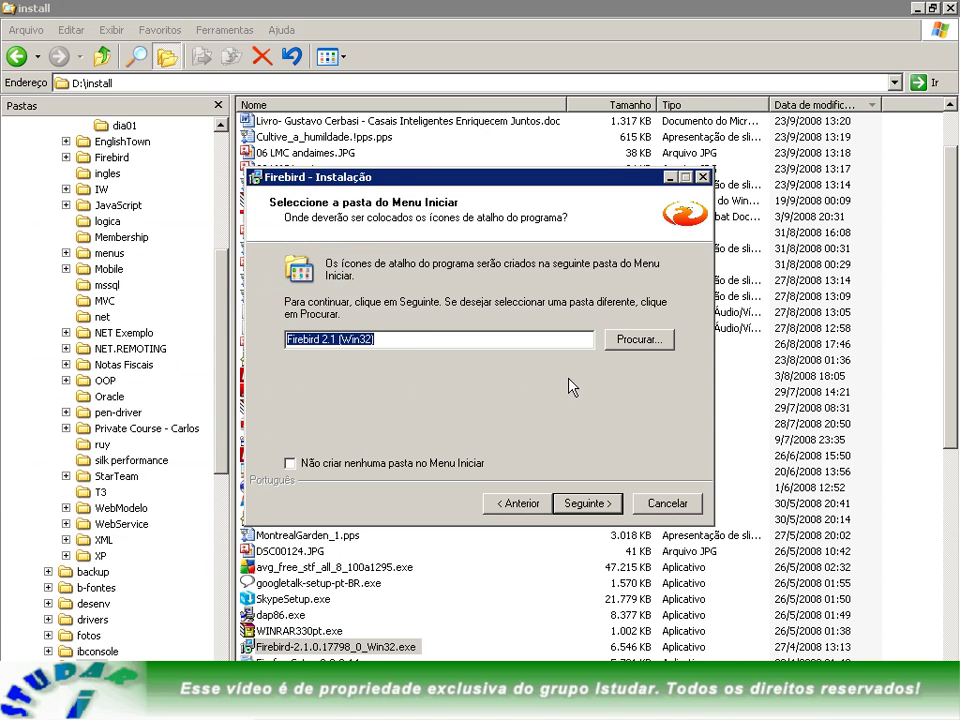
{"action": "left_click", "coordinate": [578, 507]}
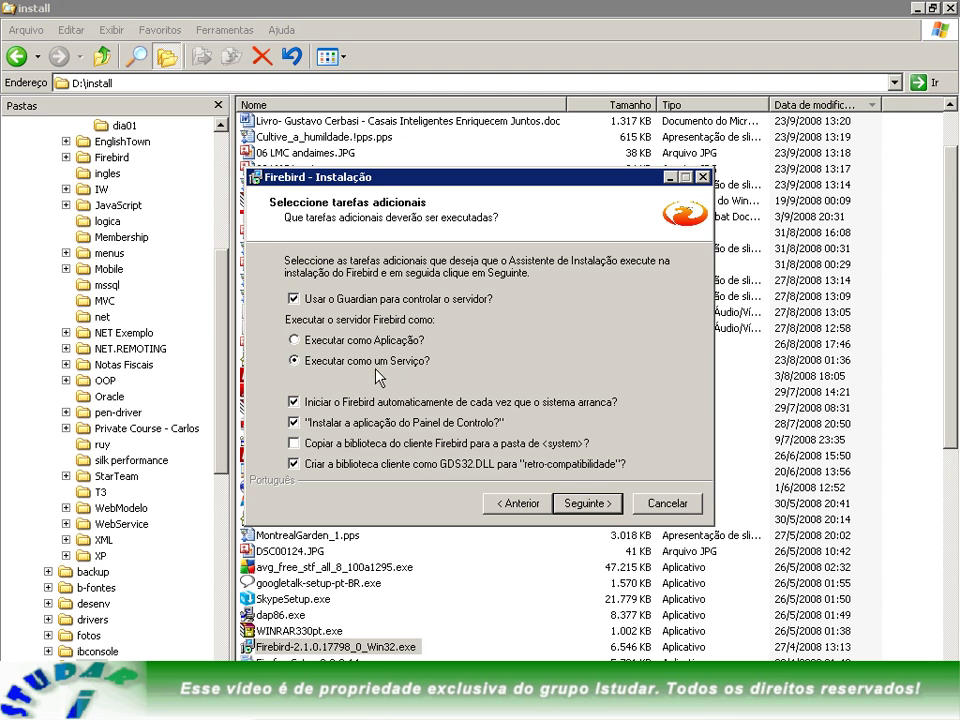
- Set the Firebird server to run as a service in the additional tasks
{"action": "left_click", "coordinate": [348, 341]}
{"action": "left_click", "coordinate": [346, 367]}
- Open the Windows Services console from the Control Panel's administrative tools
{"action": "left_click", "coordinate": [40, 705]}
{"action": "mouse_move", "coordinate": [138, 531]}
{"action": "left_click", "coordinate": [293, 520]}
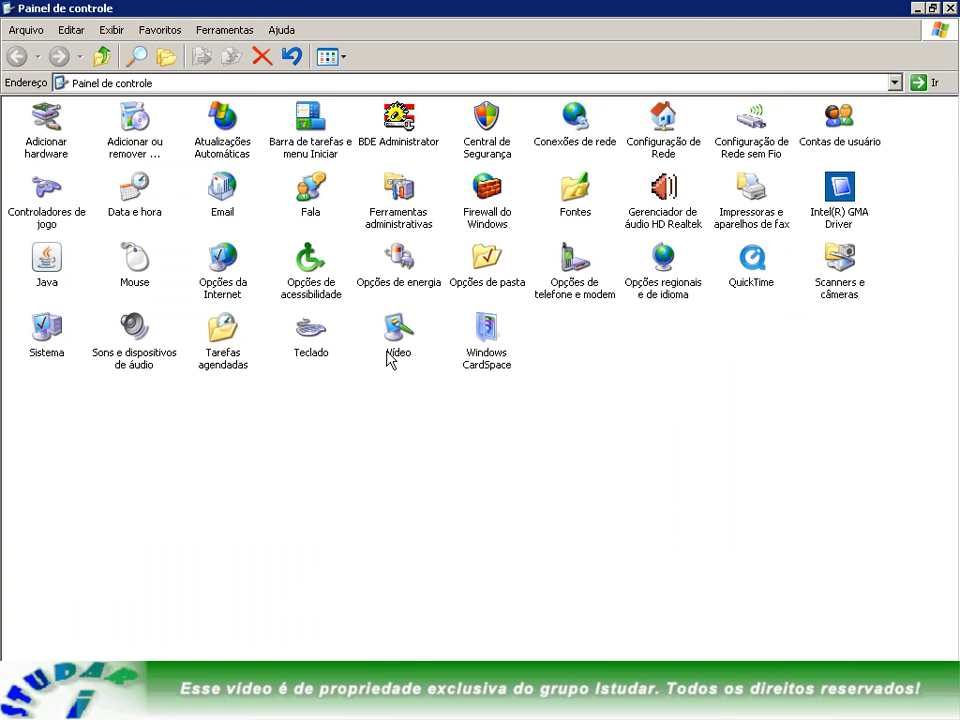
{"action": "double_click", "coordinate": [381, 201]}
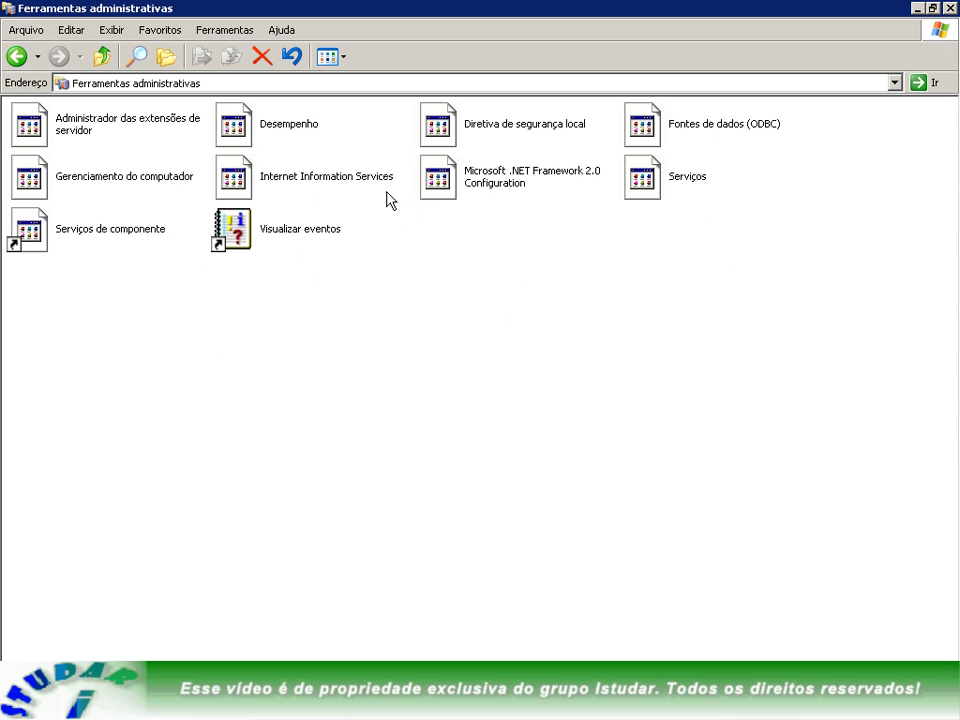
{"action": "left_click", "coordinate": [672, 190]}
{"action": "double_click", "coordinate": [680, 190]}
- Look through the services beginning with F, then close the Services console and return to the installer
{"action": "left_click", "coordinate": [390, 162]}
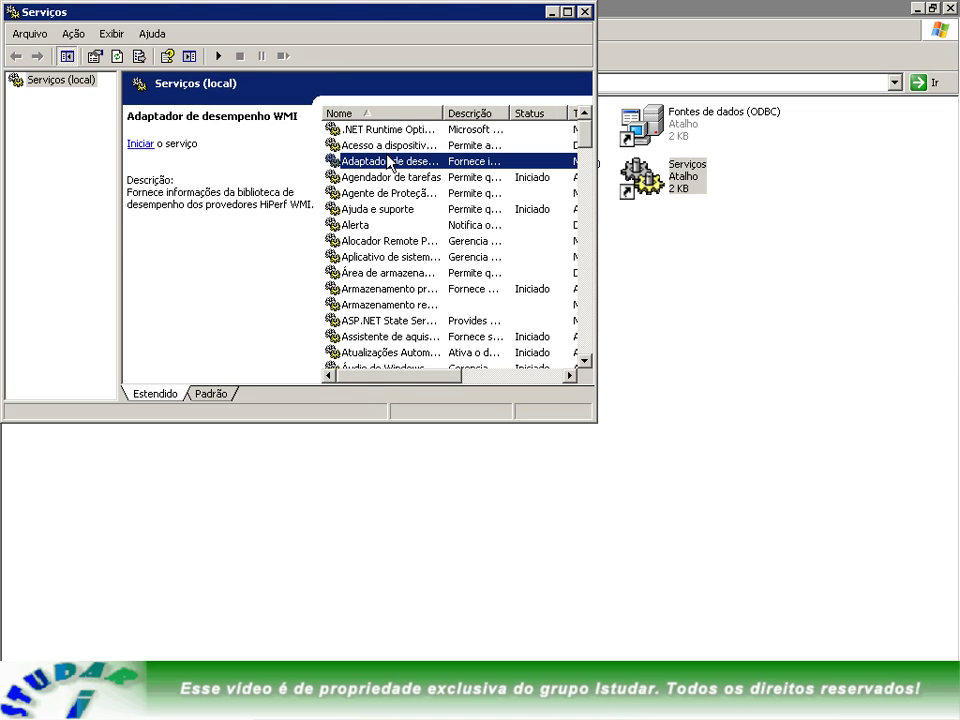
{"action": "key", "text": "f"}
{"action": "scroll", "coordinate": [416, 188], "scroll_direction": "down", "scroll_amount": 2}
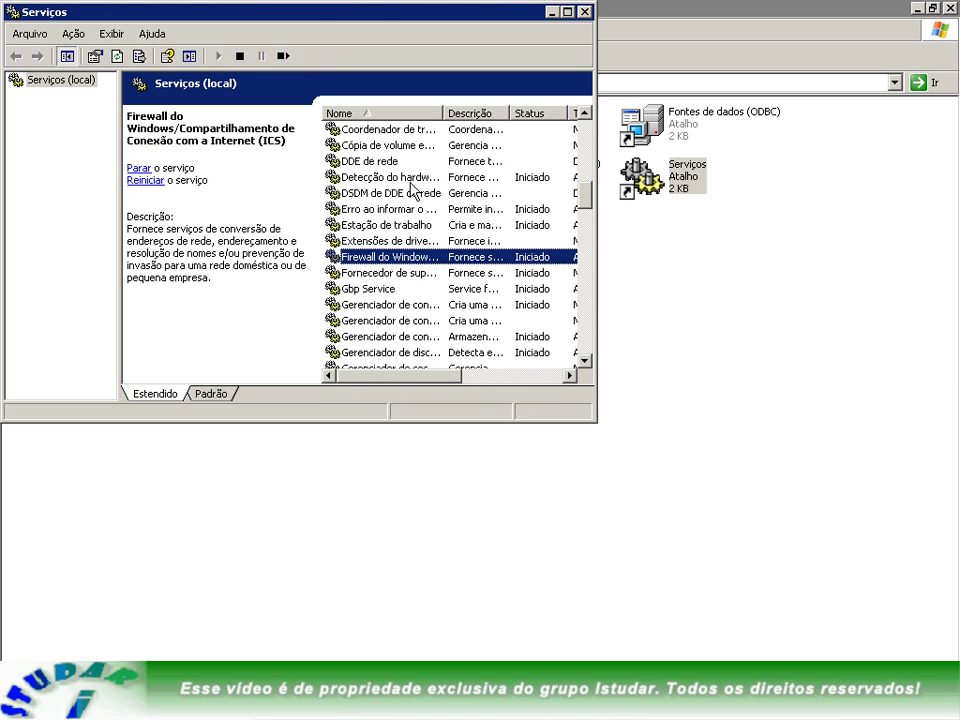
{"action": "left_click", "coordinate": [363, 272]}
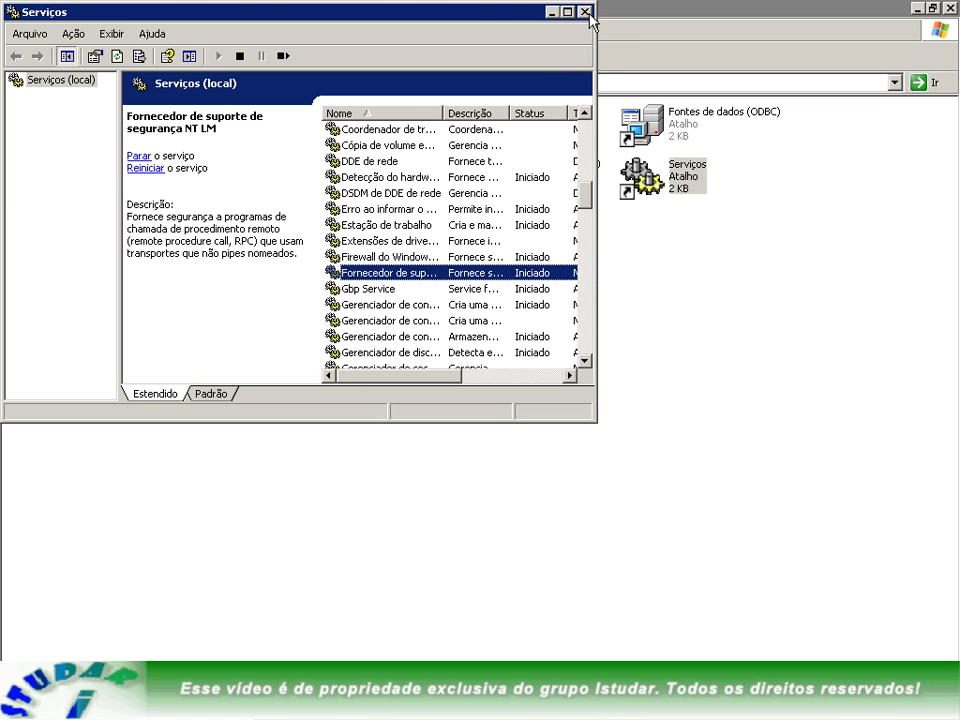
{"action": "left_click", "coordinate": [585, 13]}
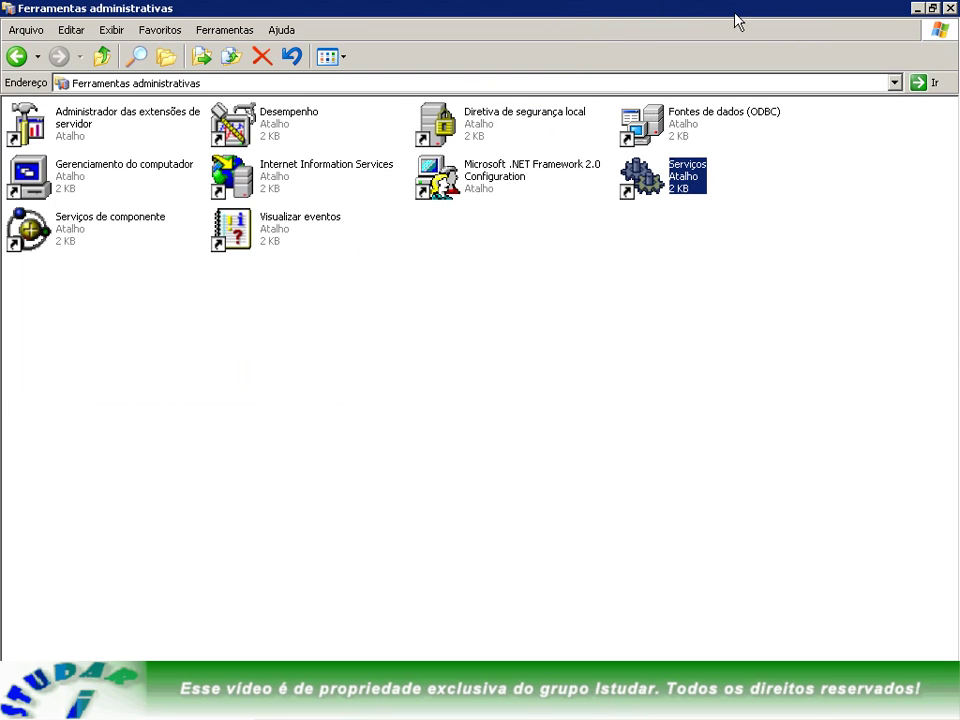
{"action": "left_click", "coordinate": [919, 8]}
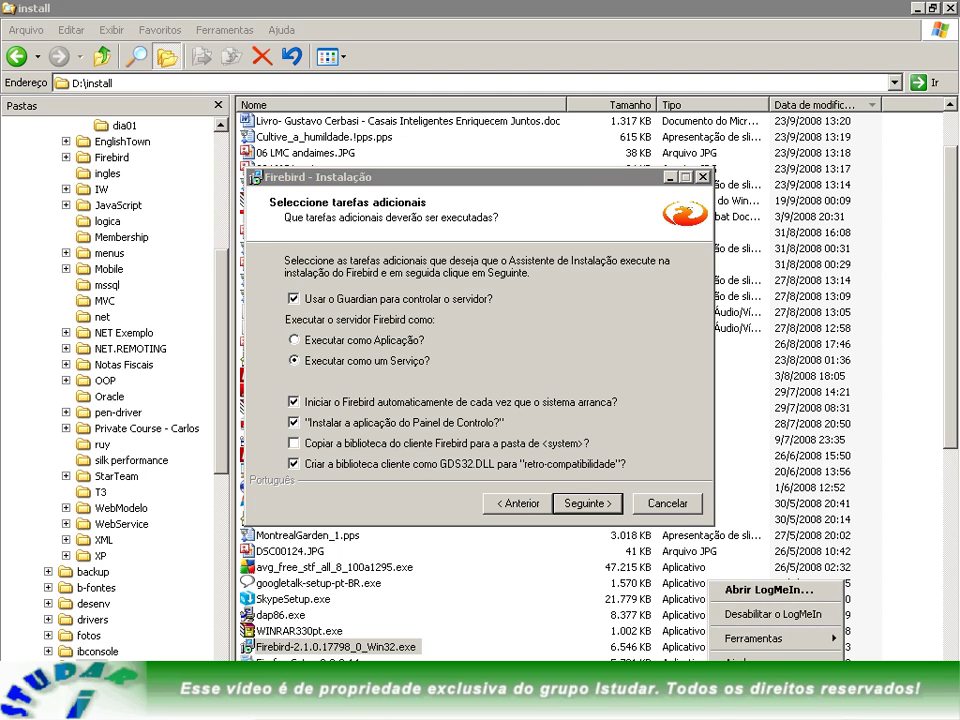
{"action": "key", "text": "Escape"}
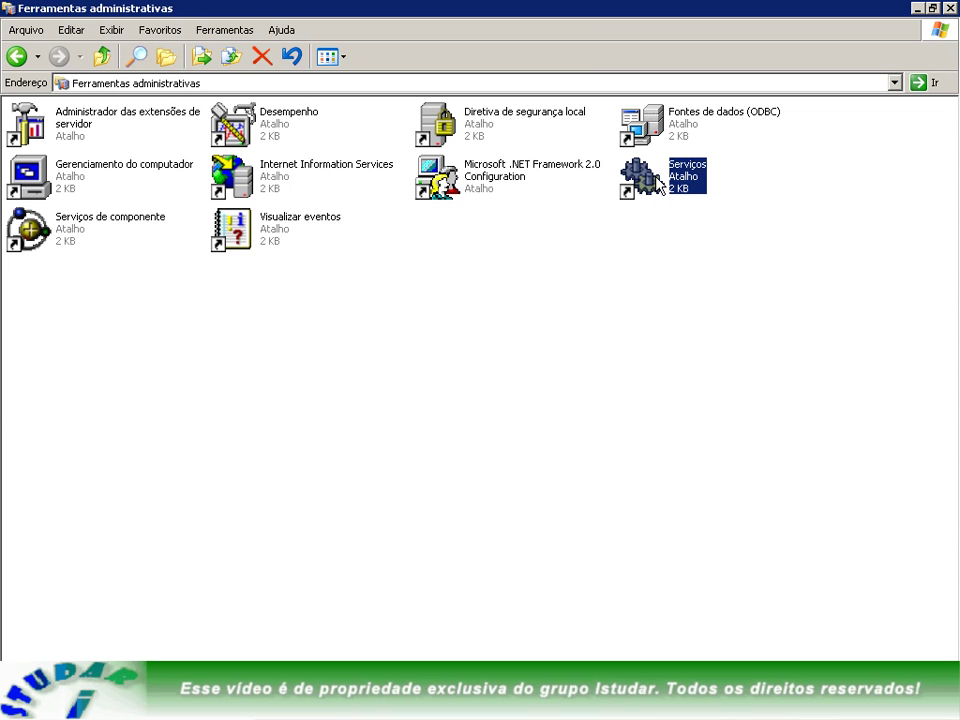
- Try setting the startup type of the Alocador Remote Procedure Call (RPC) service to Automático in its properties
{"action": "key", "text": "Return"}
{"action": "left_click", "coordinate": [376, 243]}
{"action": "right_click", "coordinate": [378, 248]}
{"action": "left_click", "coordinate": [426, 395]}
{"action": "left_click", "coordinate": [261, 204]}
{"action": "left_click", "coordinate": [261, 218]}
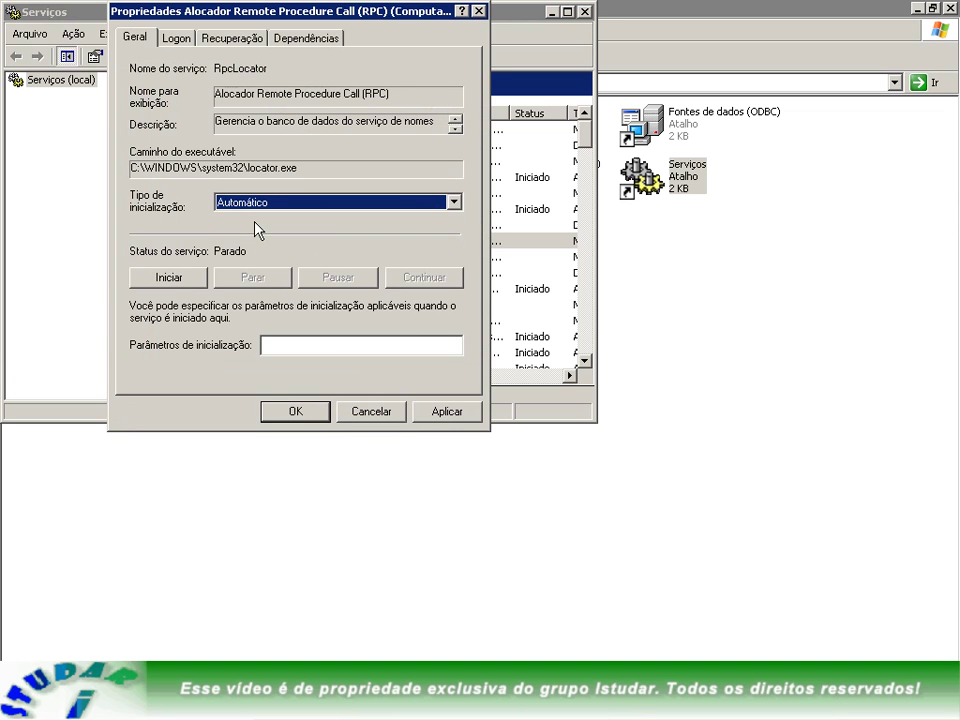
{"action": "left_click", "coordinate": [378, 412]}
{"action": "left_click", "coordinate": [586, 12]}
{"action": "left_click", "coordinate": [916, 9]}
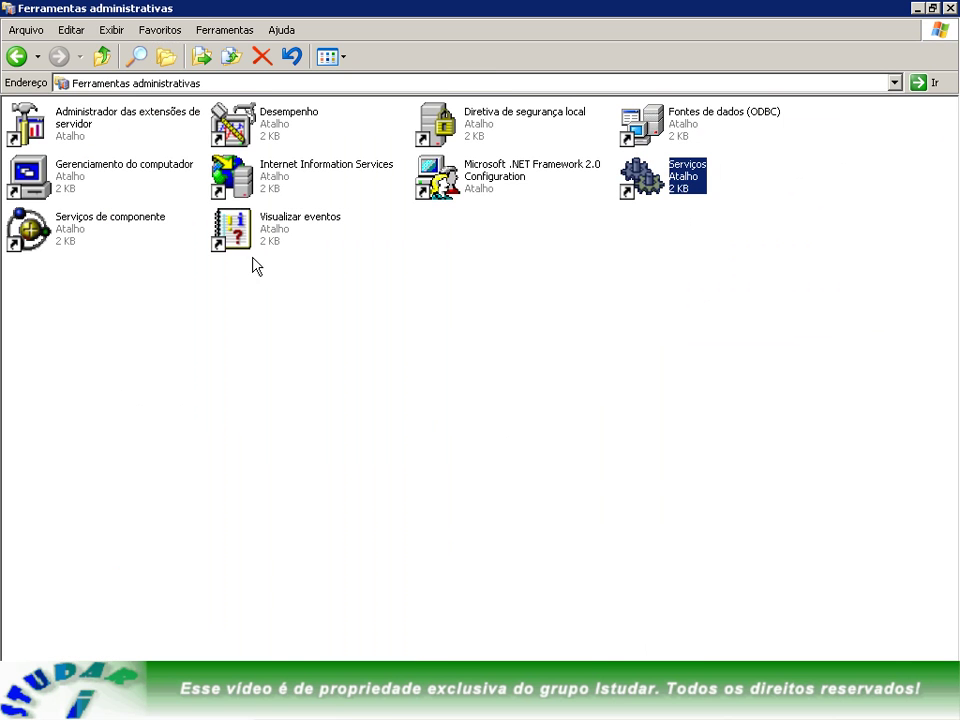
- Check the Control Panel items, close the window, and start the Firebird installation with the chosen tasks
{"action": "left_click", "coordinate": [103, 56]}
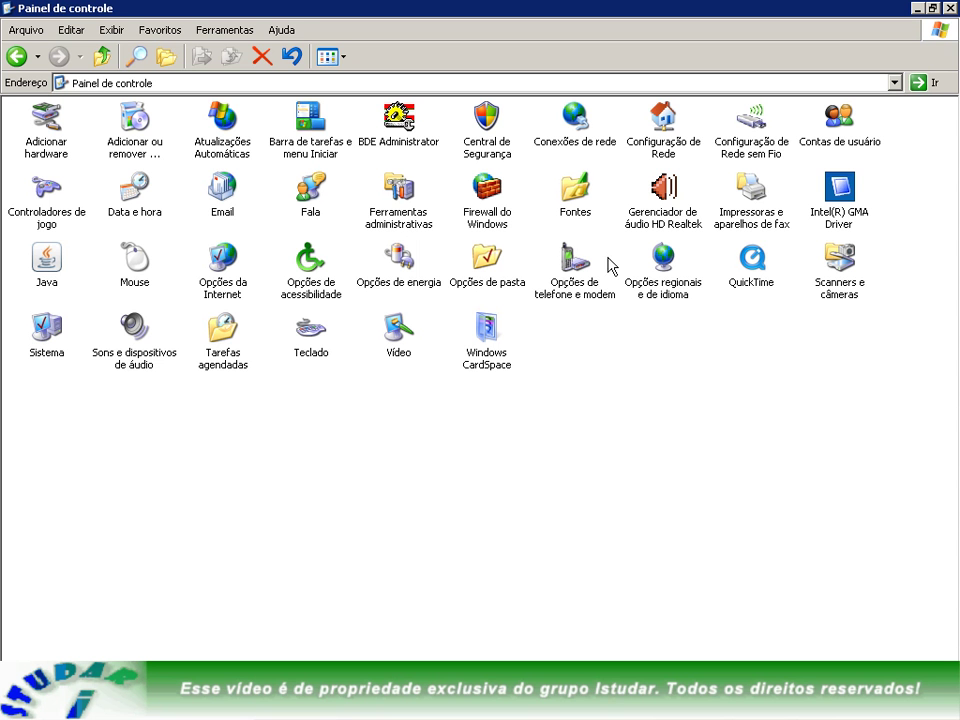
{"action": "left_click", "coordinate": [951, 8]}
{"action": "left_click", "coordinate": [586, 506]}
{"action": "left_click", "coordinate": [586, 508]}
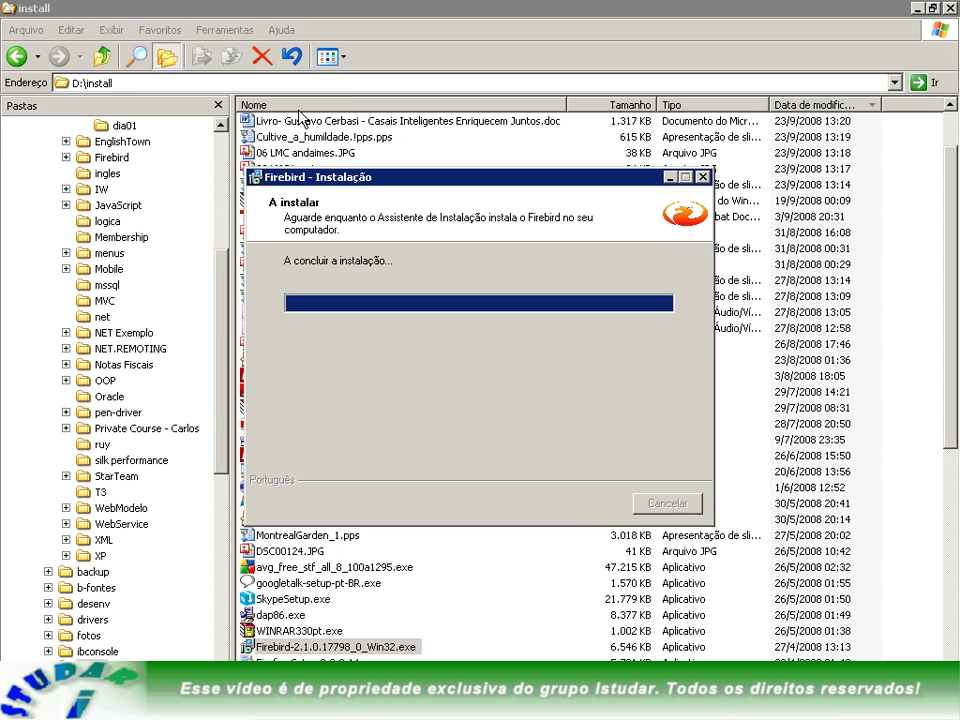
- Minimize the install folder window and finish the Firebird setup, starting the service with "After installation - What Next?" turned off
{"action": "scroll", "coordinate": [222, 150], "scroll_direction": "up", "scroll_amount": 6}
{"action": "left_click", "coordinate": [92, 174]}
{"action": "left_click", "coordinate": [918, 8]}
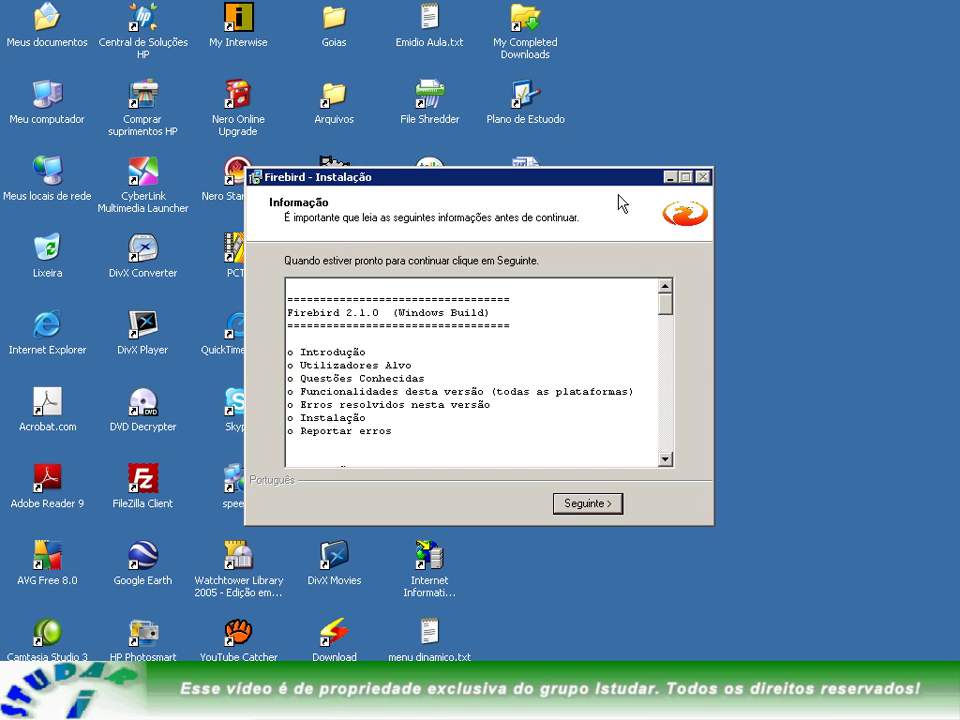
{"action": "left_click", "coordinate": [581, 505]}
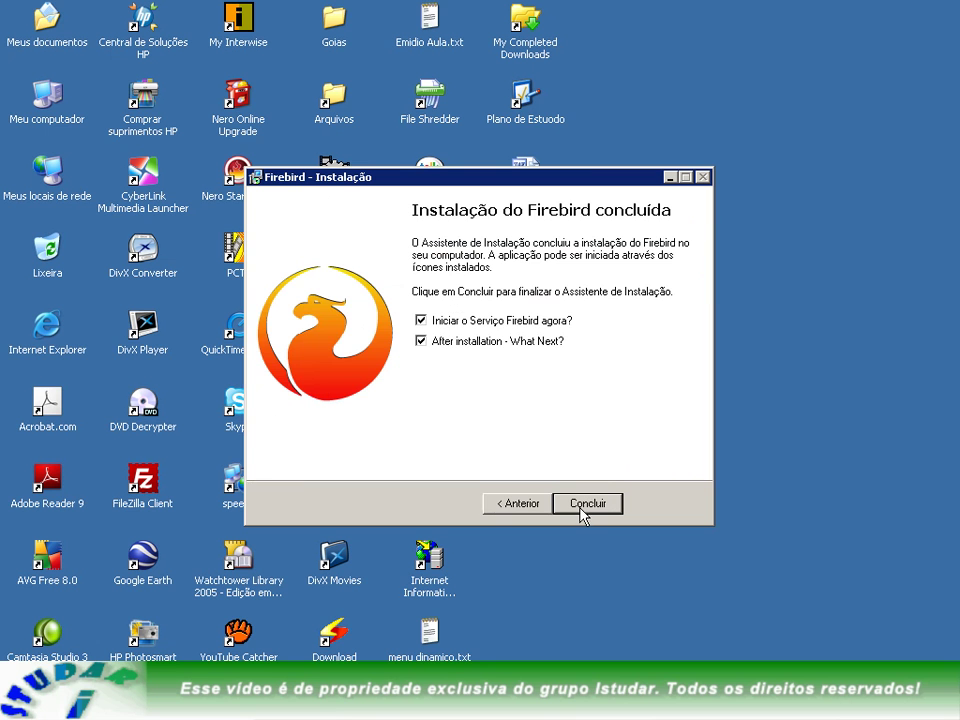
{"action": "left_click", "coordinate": [515, 343]}
{"action": "left_click", "coordinate": [590, 504]}
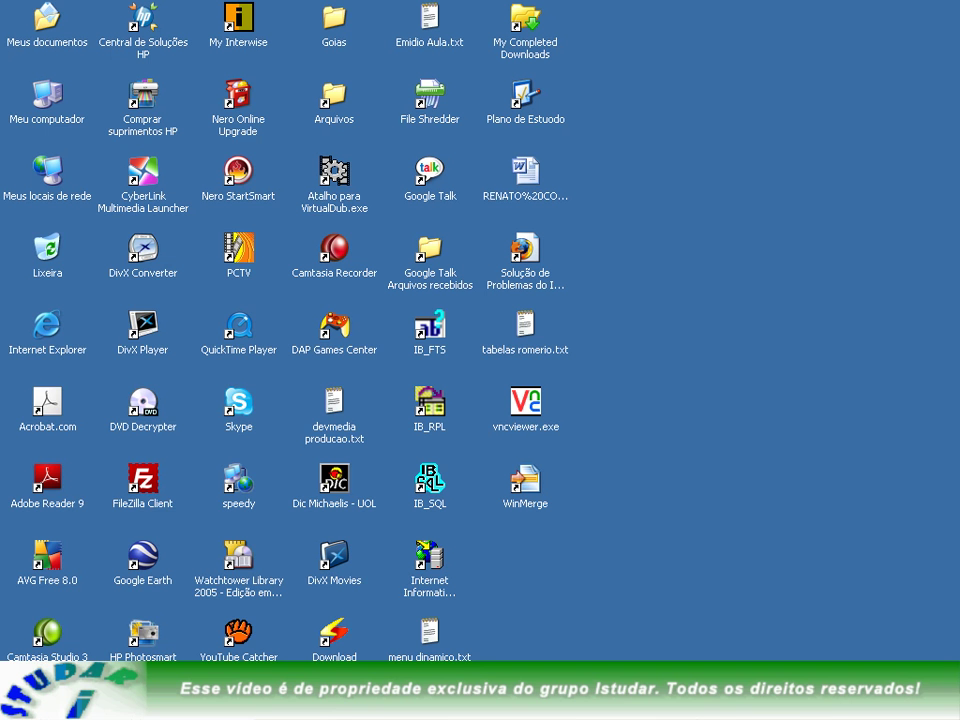
- Open the Firebird 2.0 Server Manager from the Control Panel
{"action": "key", "text": "super"}
{"action": "mouse_move", "coordinate": [257, 522]}
{"action": "left_click", "coordinate": [303, 521]}
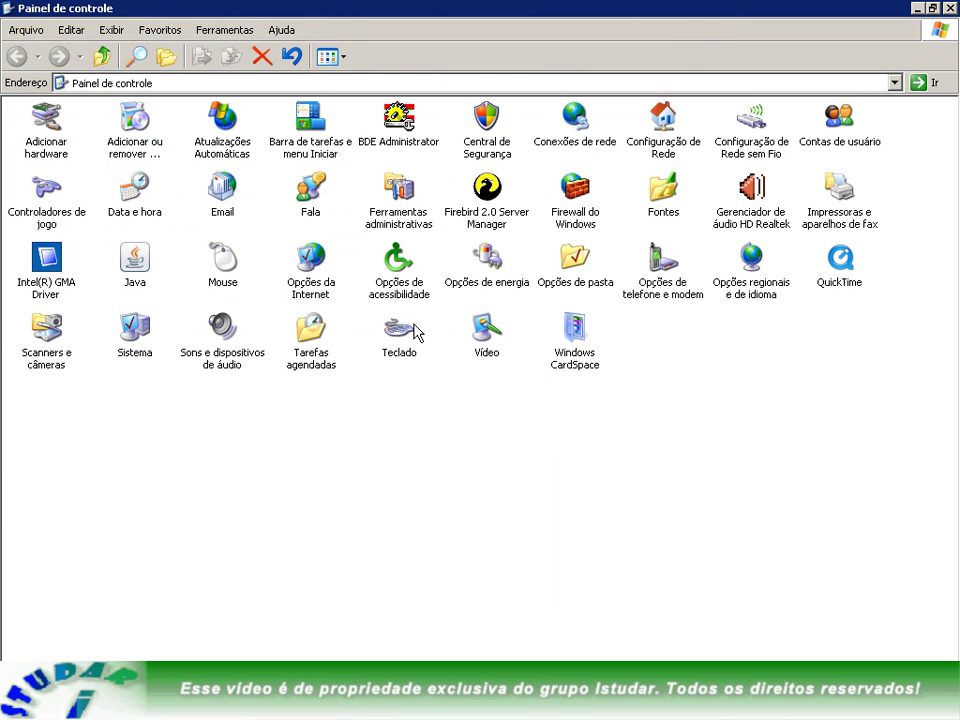
{"action": "left_click", "coordinate": [478, 194]}
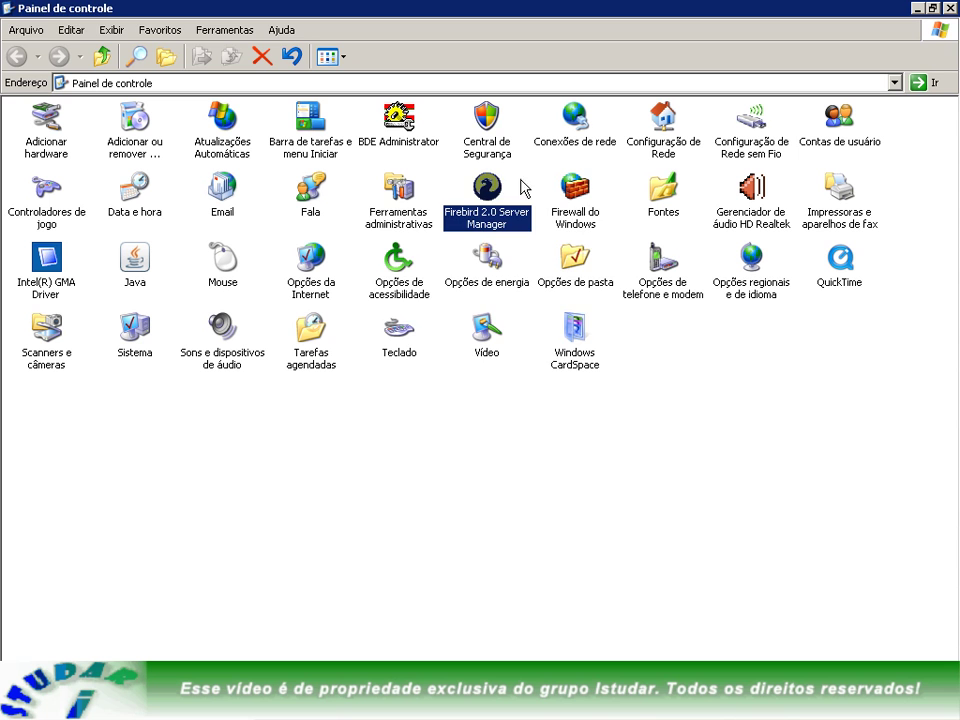
{"action": "double_click", "coordinate": [494, 190]}
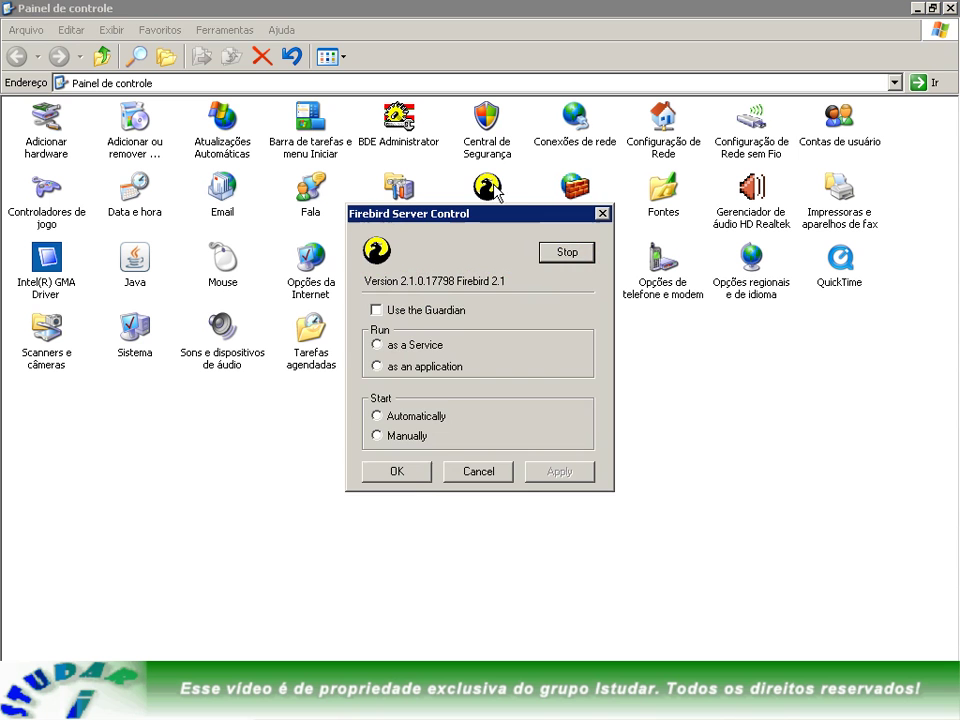
- Stop the Firebird service, start it again, and confirm the server control settings
{"action": "left_click", "coordinate": [570, 255]}
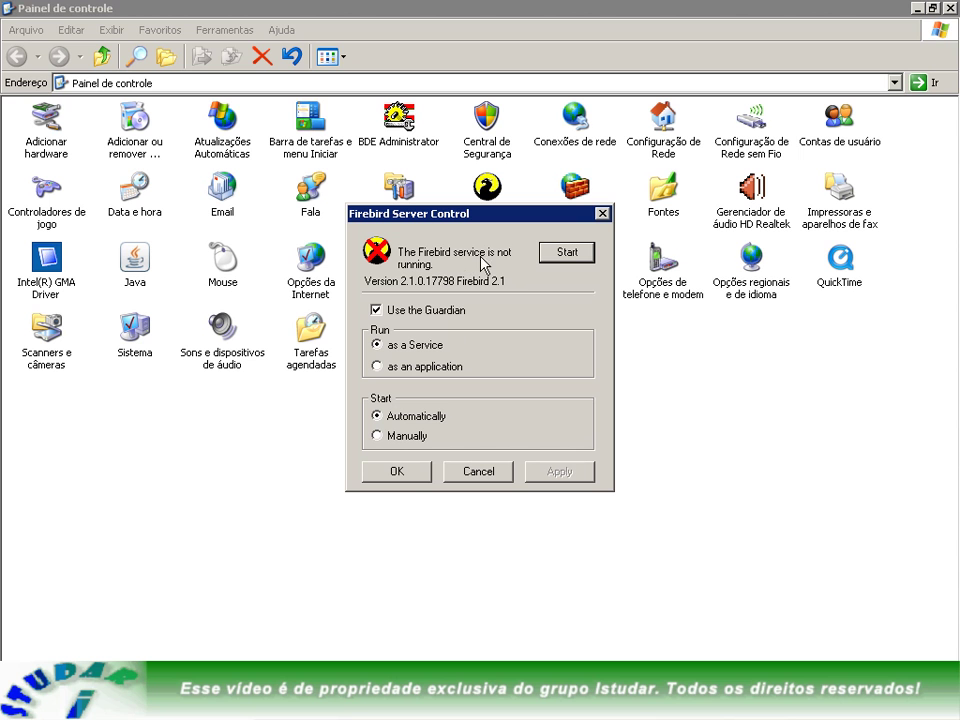
{"action": "left_click", "coordinate": [556, 257]}
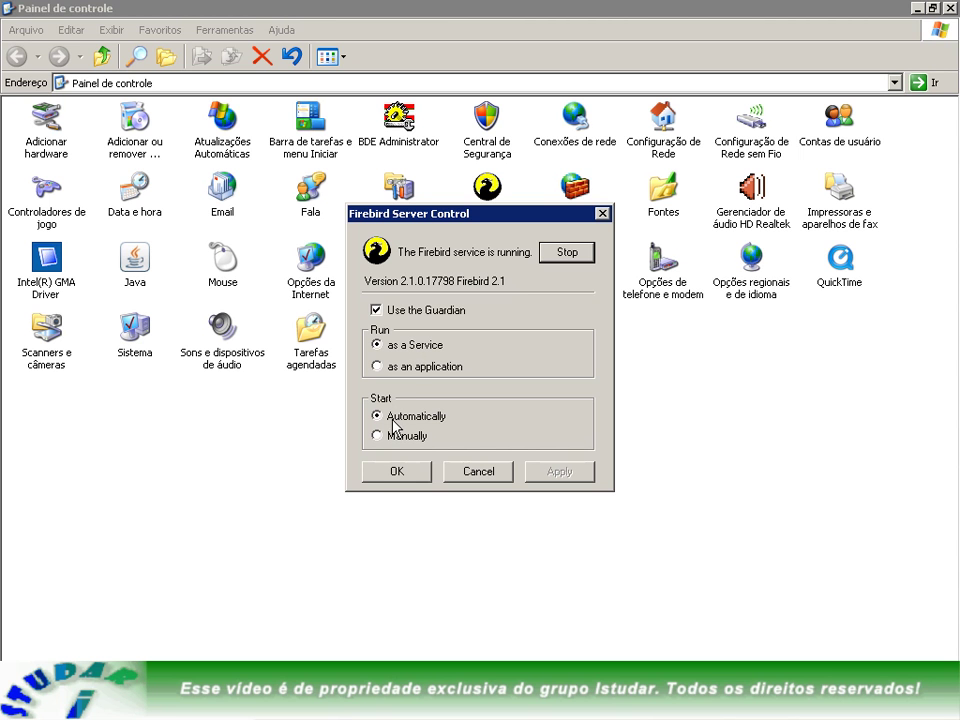
{"action": "left_click", "coordinate": [420, 478]}
- Open the Windows Task Manager's process list and select the fbguard.exe process
{"action": "right_click", "coordinate": [582, 690]}
{"action": "left_click", "coordinate": [621, 654]}
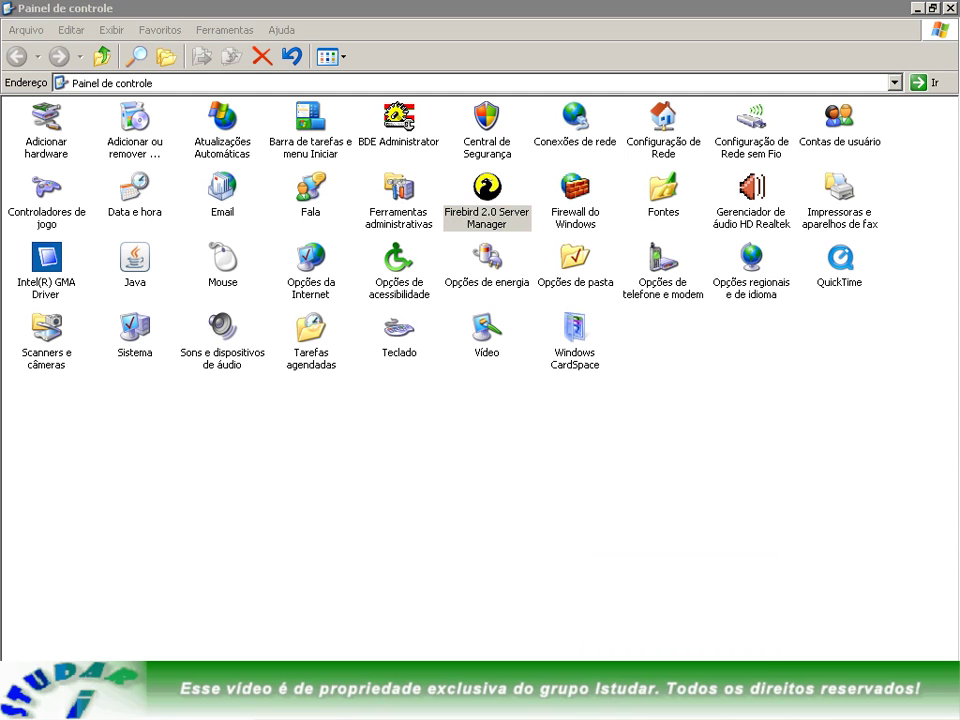
{"action": "left_click", "coordinate": [567, 231]}
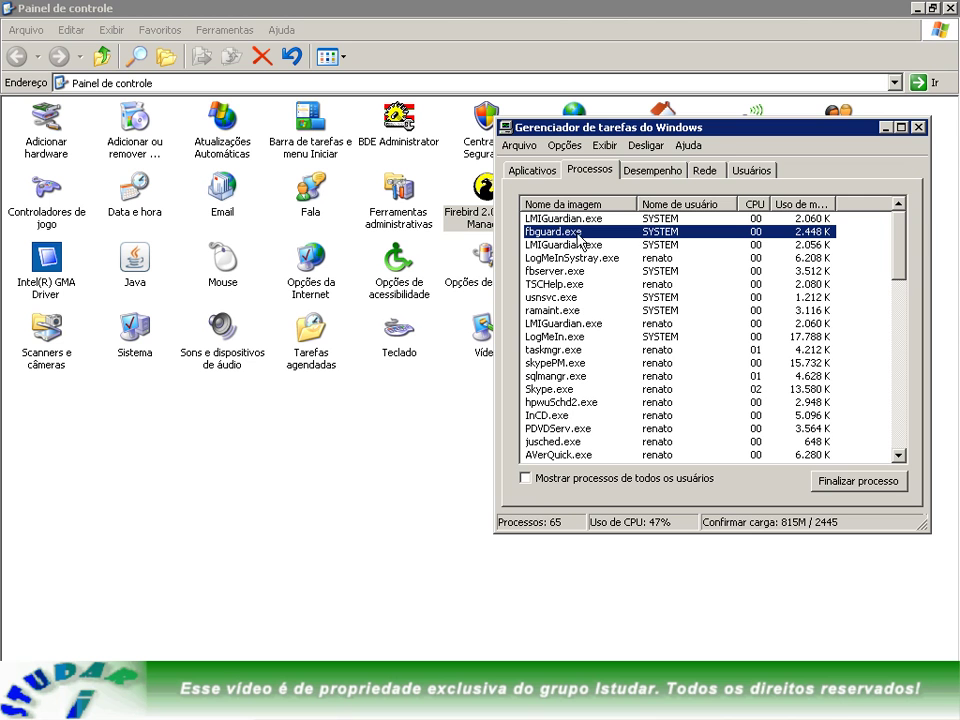
- Sort the processes by memory use from highest to lowest and locate fbguard.exe in the list
{"action": "left_click", "coordinate": [805, 204]}
{"action": "left_click", "coordinate": [805, 204]}
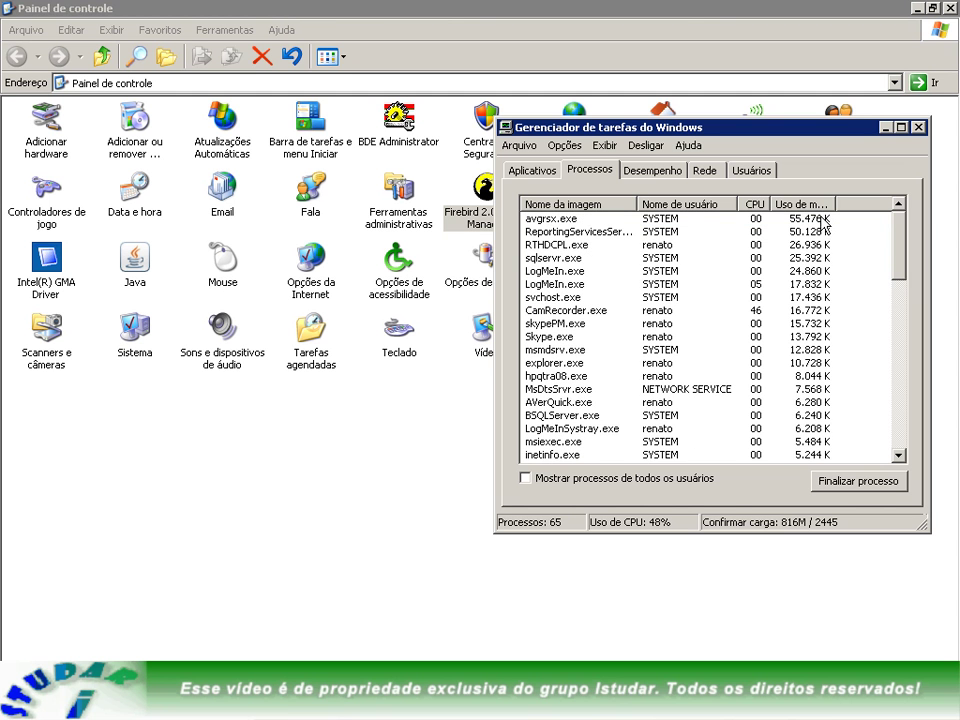
{"action": "left_click_drag", "start_coordinate": [895, 262], "coordinate": [890, 378]}
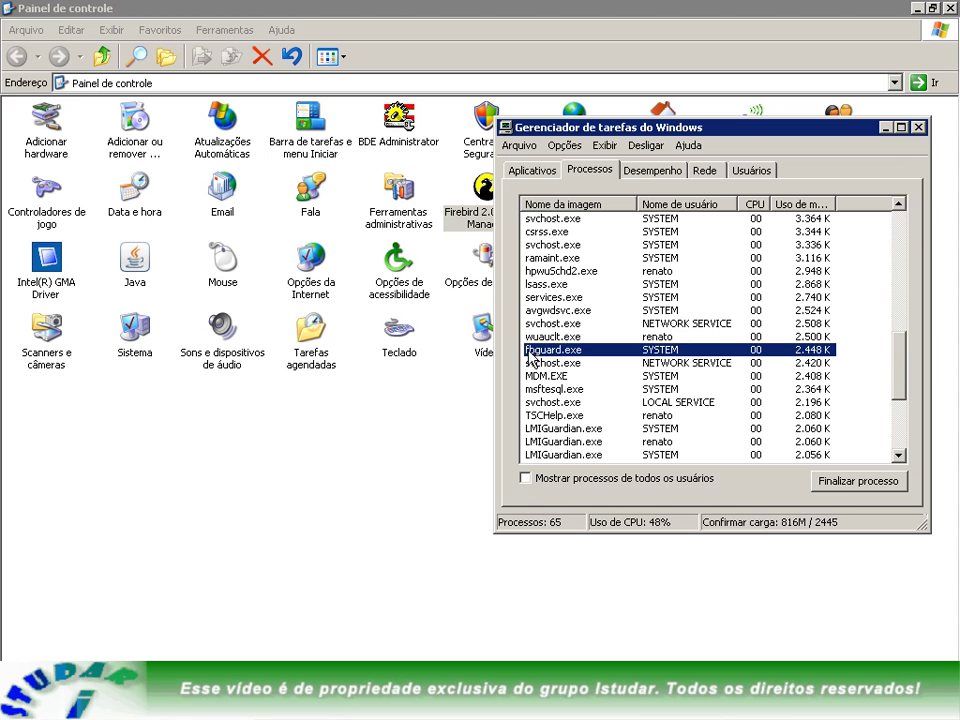
- Examine the process using the most memory, avgrsx.exe, and close the Windows Task Manager
{"action": "left_click_drag", "start_coordinate": [897, 372], "coordinate": [853, 219]}
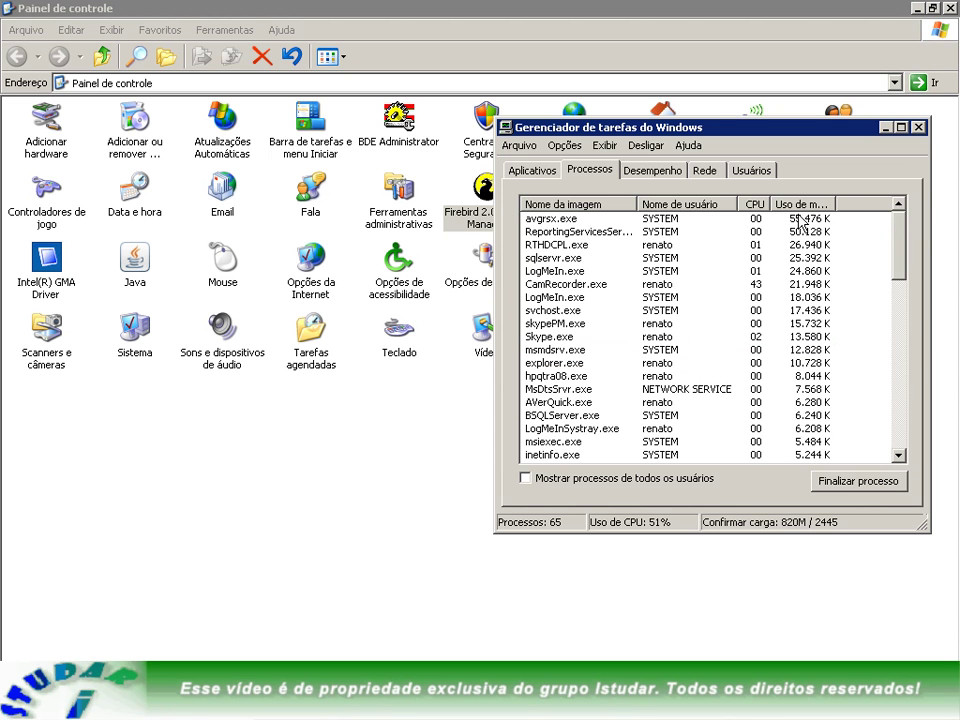
{"action": "left_click", "coordinate": [567, 218]}
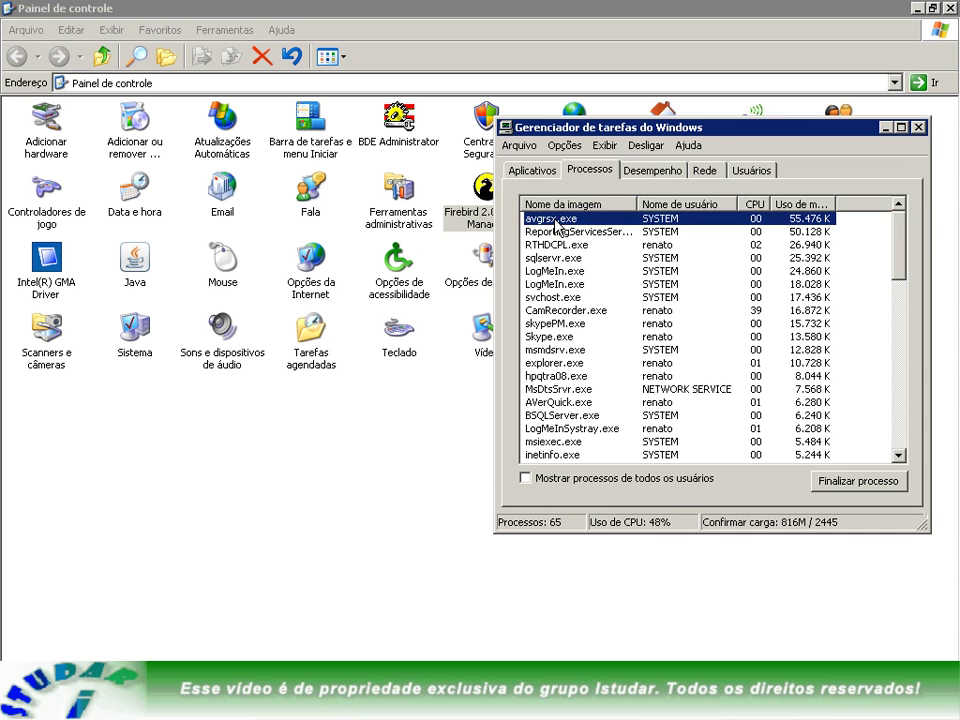
{"action": "left_click", "coordinate": [917, 127]}
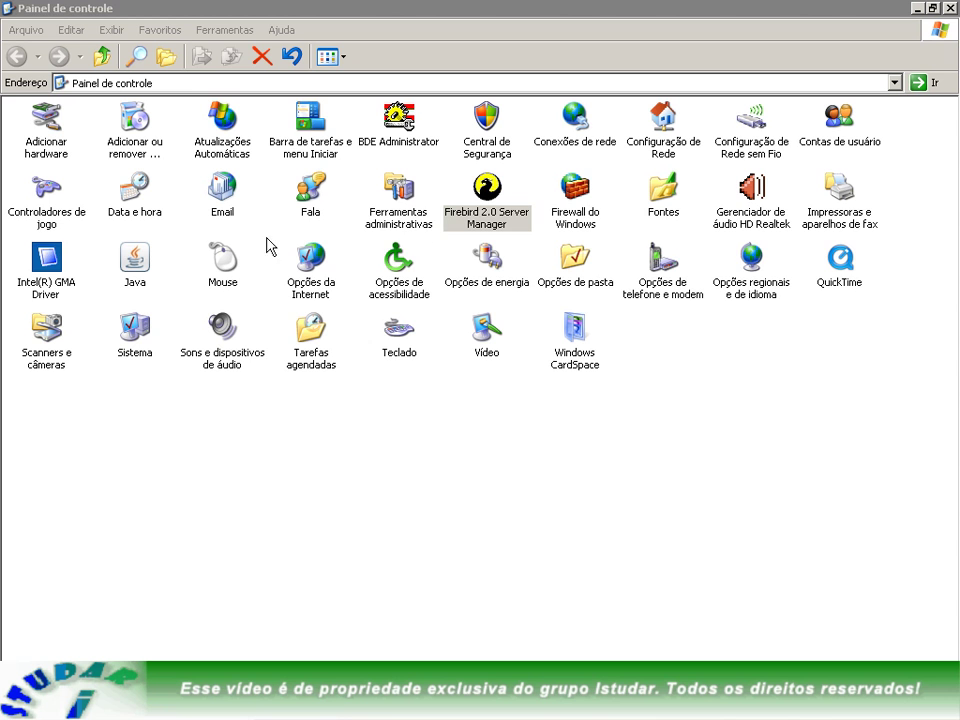
- Open the Services console from Administrative Tools, select Firebird Guardian, maximize the window and widen the service name column
{"action": "double_click", "coordinate": [401, 207]}
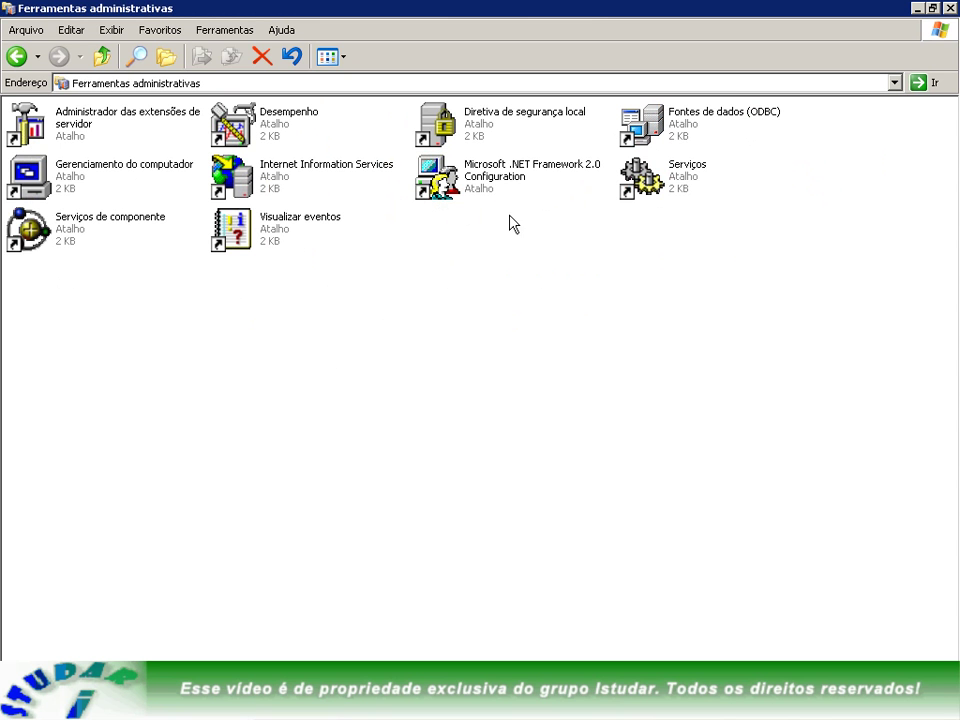
{"action": "left_click", "coordinate": [630, 187]}
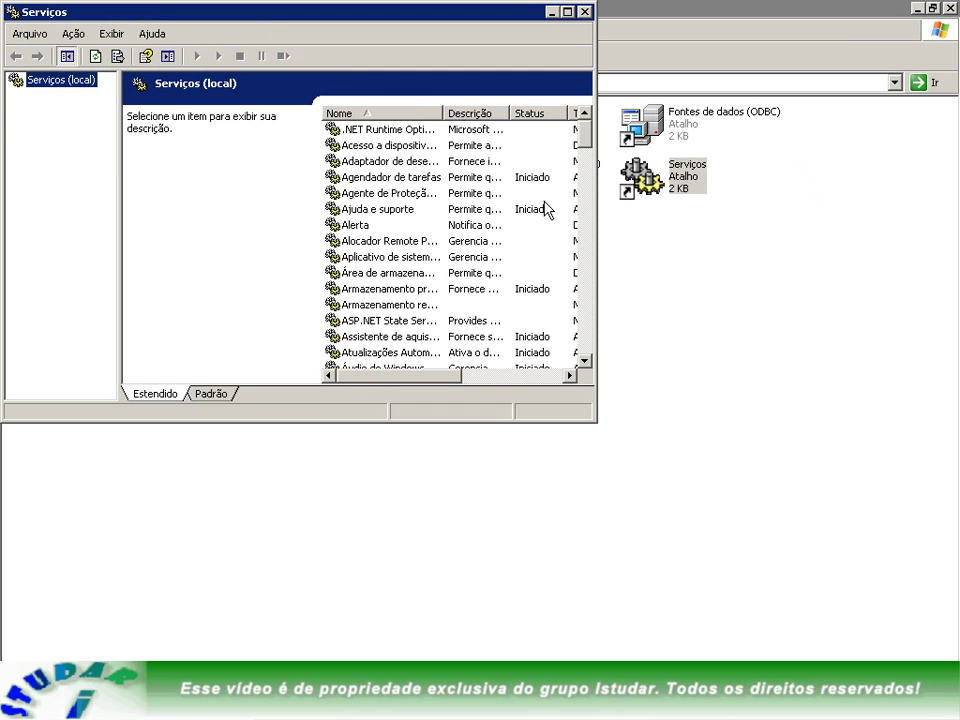
{"action": "left_click", "coordinate": [381, 176]}
{"action": "key", "text": "f"}
{"action": "scroll", "coordinate": [445, 207], "scroll_direction": "down", "scroll_amount": 2}
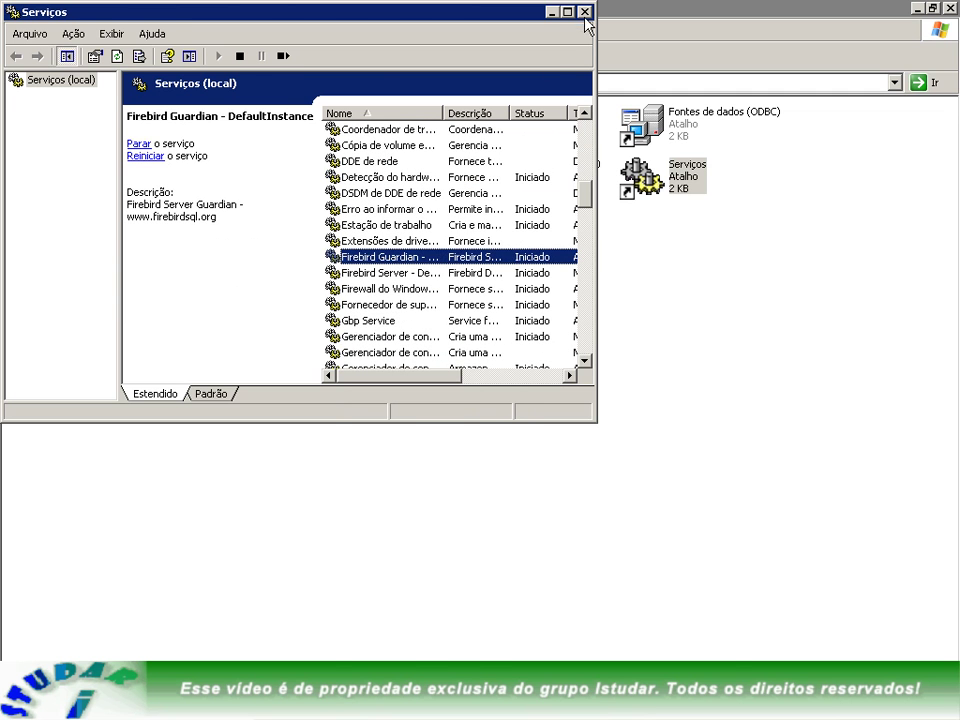
{"action": "left_click", "coordinate": [566, 12]}
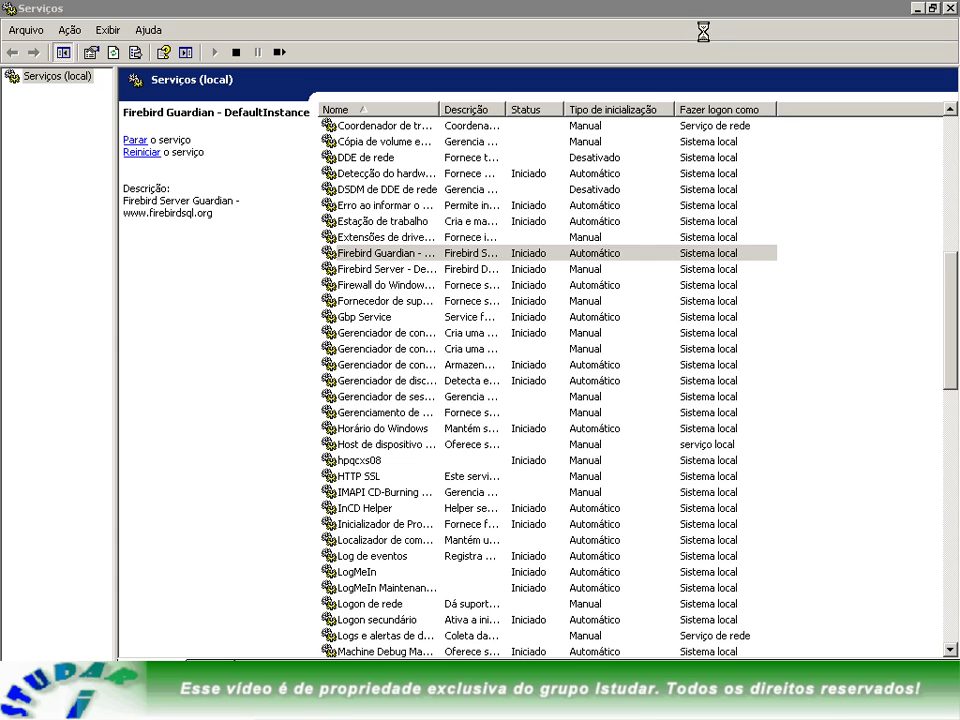
{"action": "left_click_drag", "start_coordinate": [439, 105], "coordinate": [482, 105]}
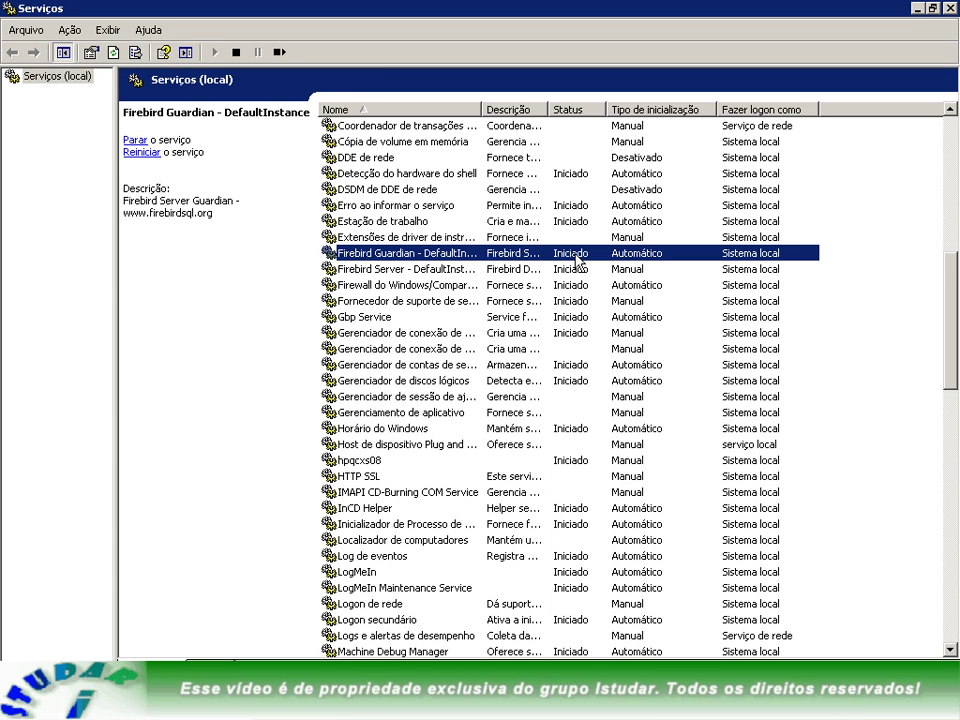
- Examine the Firebird Guardian service's properties, including its startup type and fbguard.exe executable path, and leave them without changes
{"action": "double_click", "coordinate": [430, 256]}
{"action": "left_click", "coordinate": [462, 336]}
{"action": "left_click", "coordinate": [462, 337]}
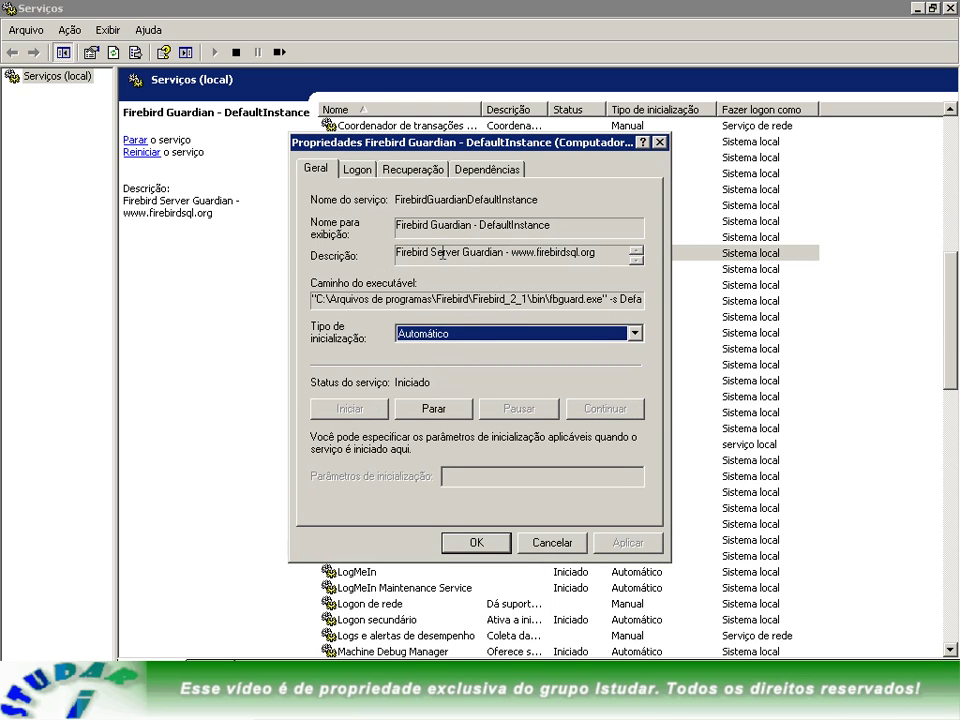
{"action": "left_click_drag", "start_coordinate": [313, 300], "coordinate": [654, 306]}
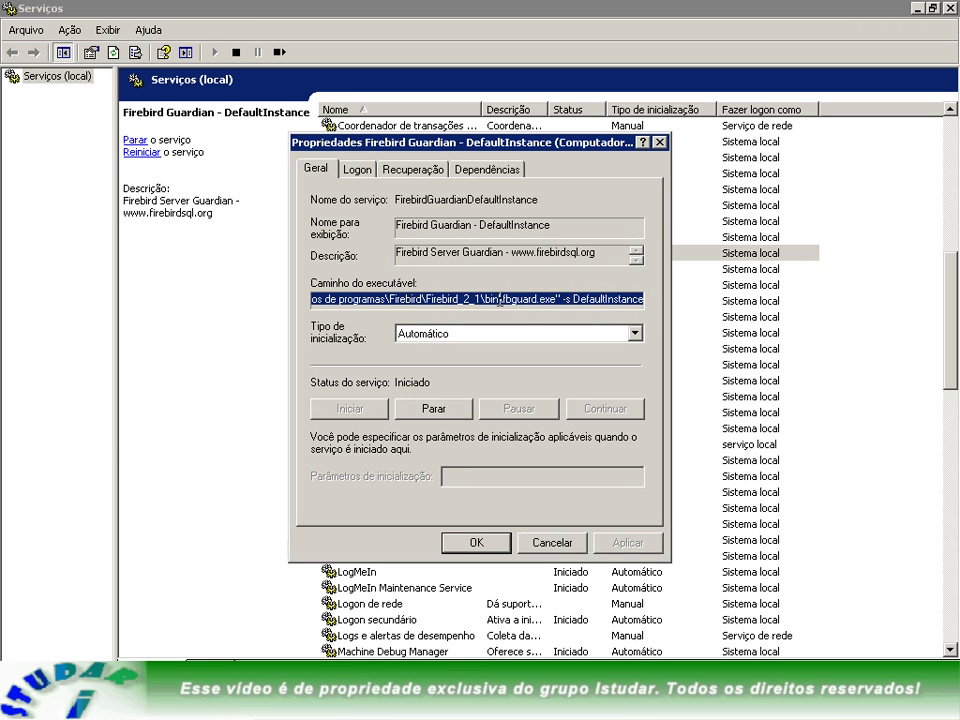
{"action": "left_click_drag", "start_coordinate": [498, 300], "coordinate": [538, 300]}
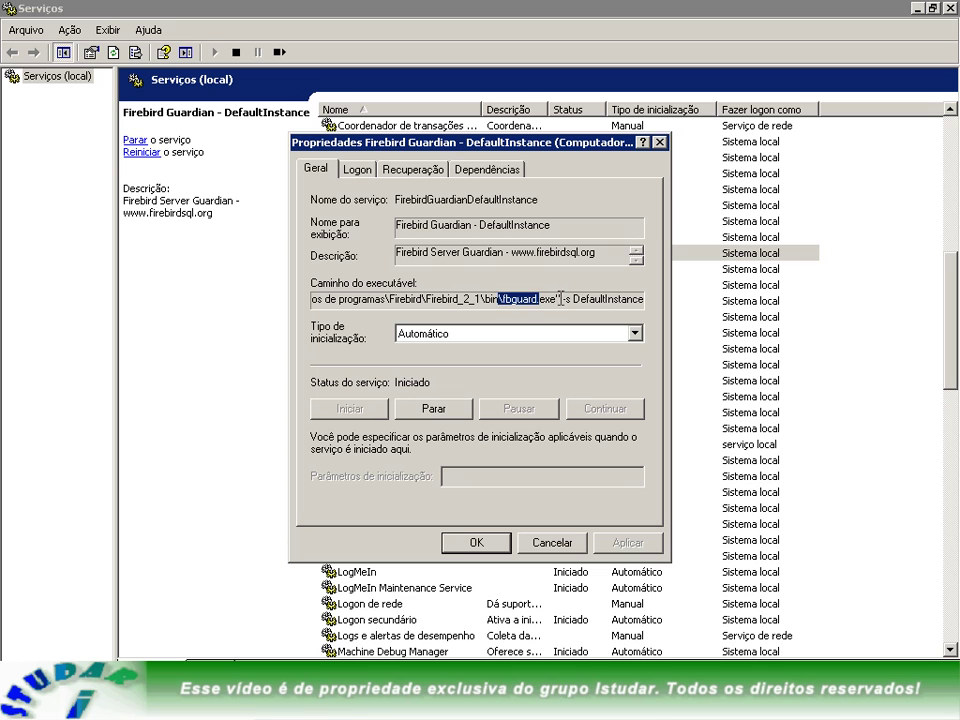
{"action": "left_click_drag", "start_coordinate": [536, 300], "coordinate": [657, 297]}
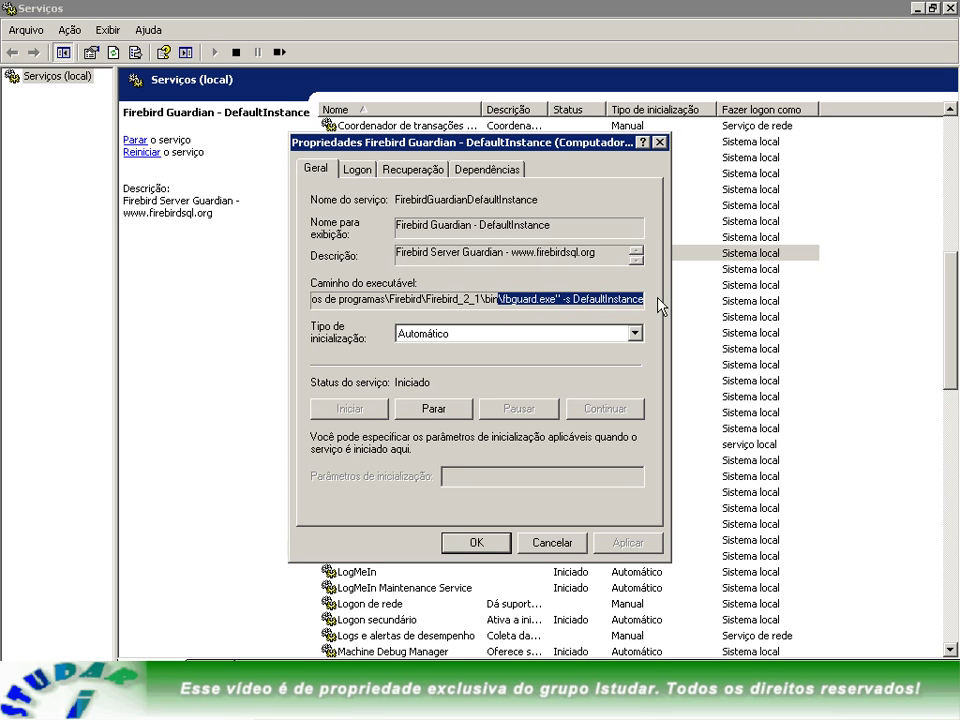
{"action": "double_click", "coordinate": [643, 297]}
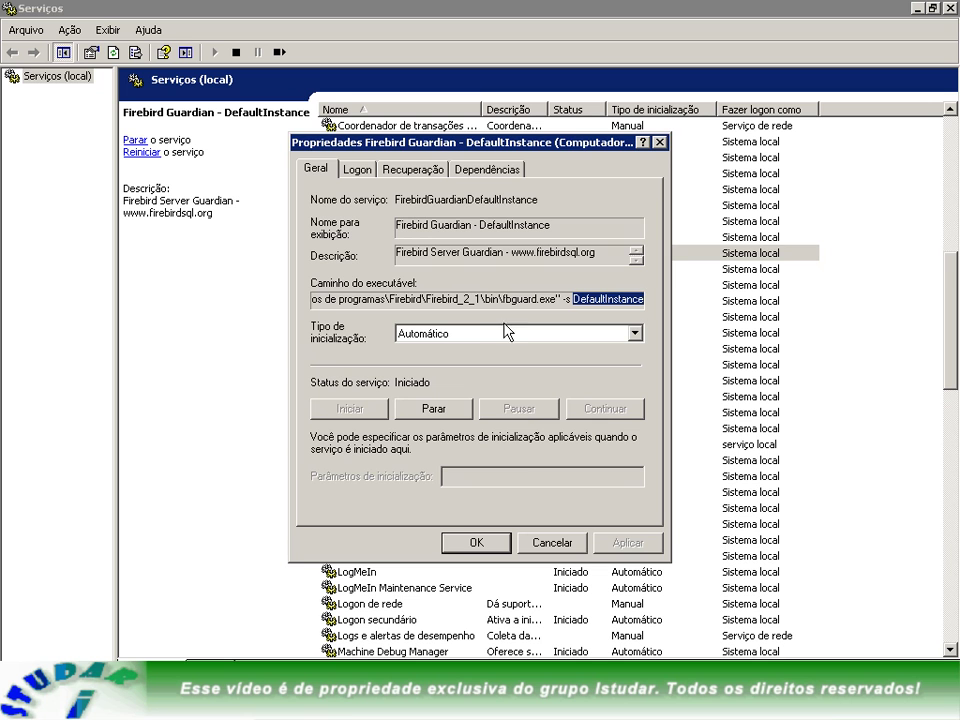
{"action": "left_click", "coordinate": [549, 543]}
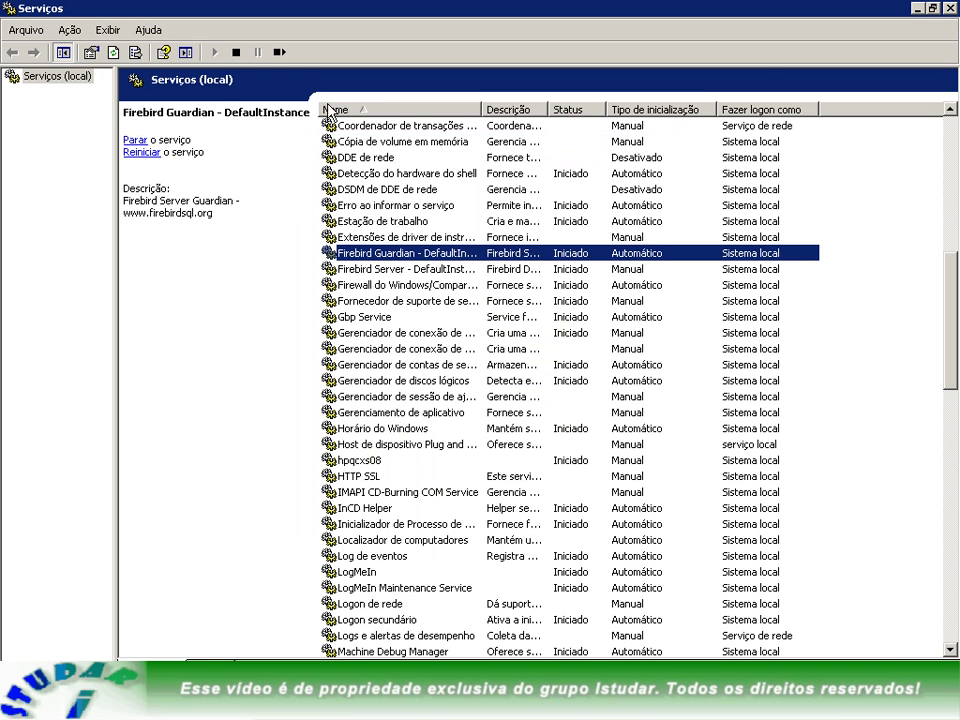
- Stop the Firebird Guardian service, start it again, and close the Services console and Administrative Tools
{"action": "left_click", "coordinate": [237, 52]}
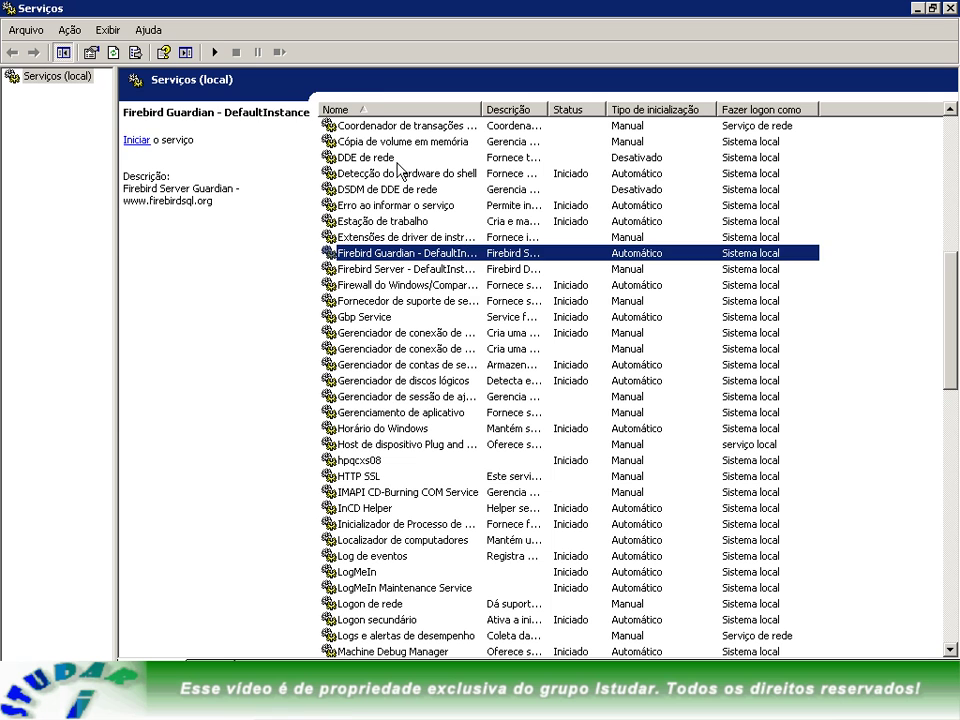
{"action": "left_click", "coordinate": [216, 53]}
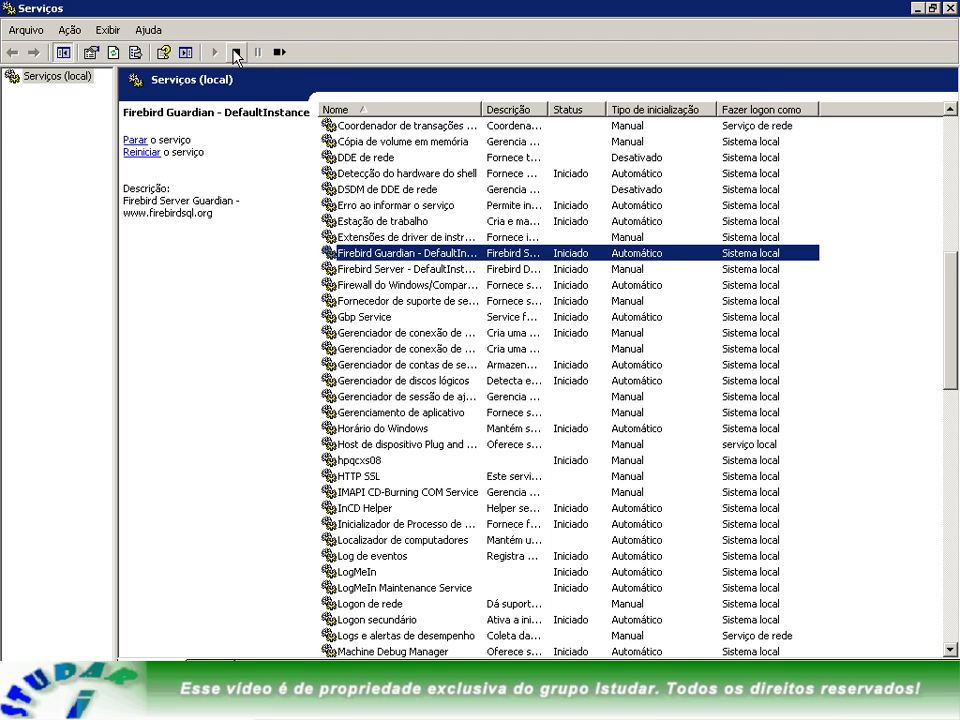
{"action": "left_click", "coordinate": [949, 8]}
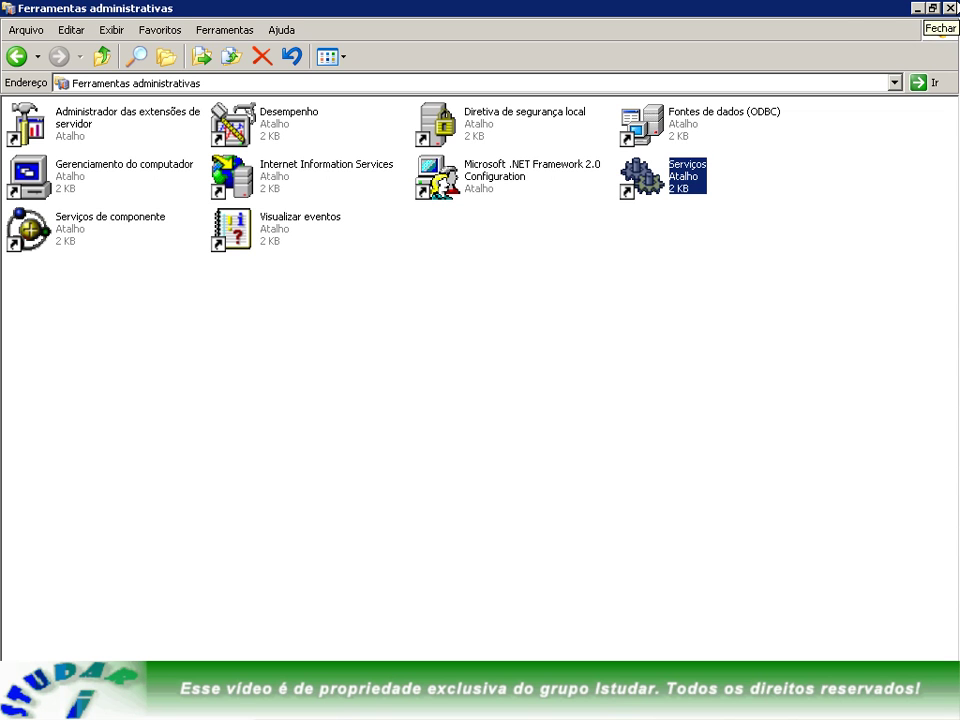
{"action": "left_click", "coordinate": [102, 56]}
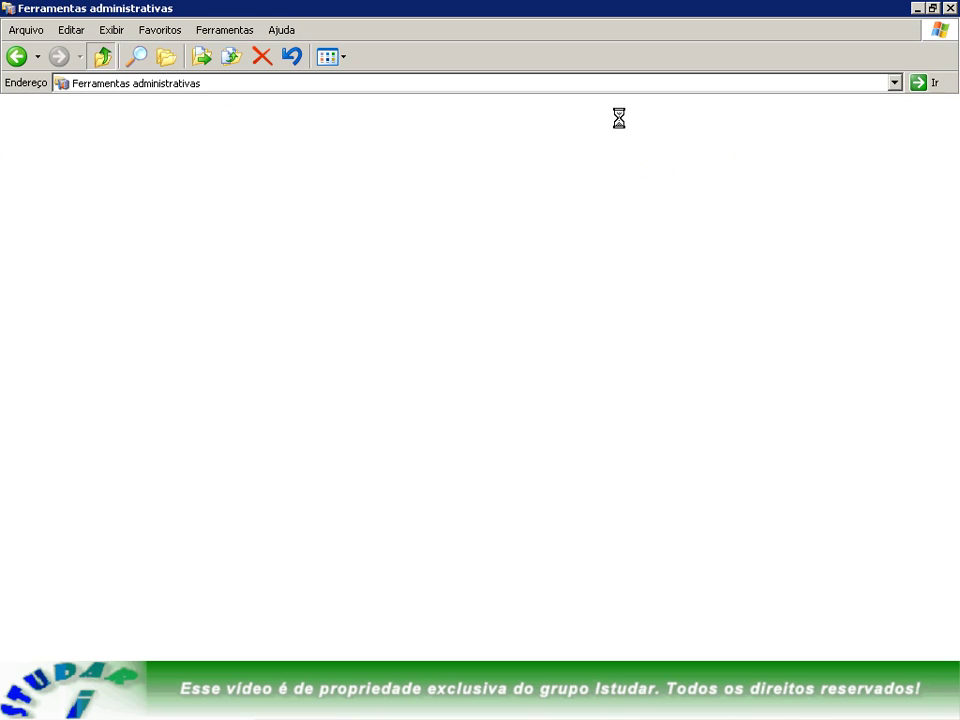
{"action": "left_click", "coordinate": [947, 7]}
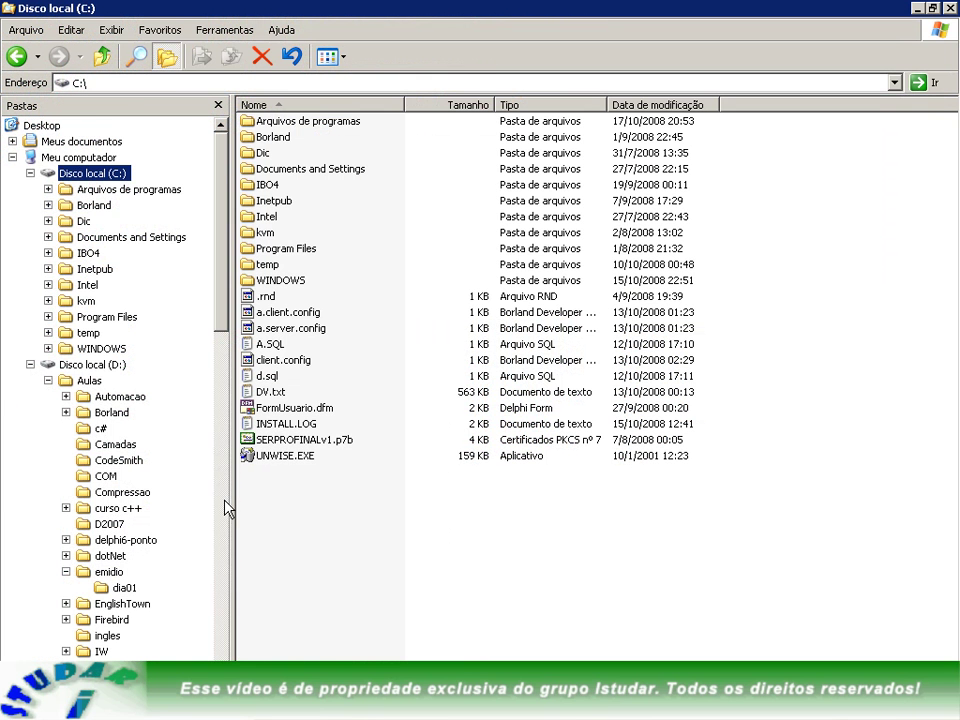
- Try to run the Firebird 2.1 installer again from the D:\install folder
{"action": "left_click", "coordinate": [95, 365]}
{"action": "left_click", "coordinate": [360, 208]}
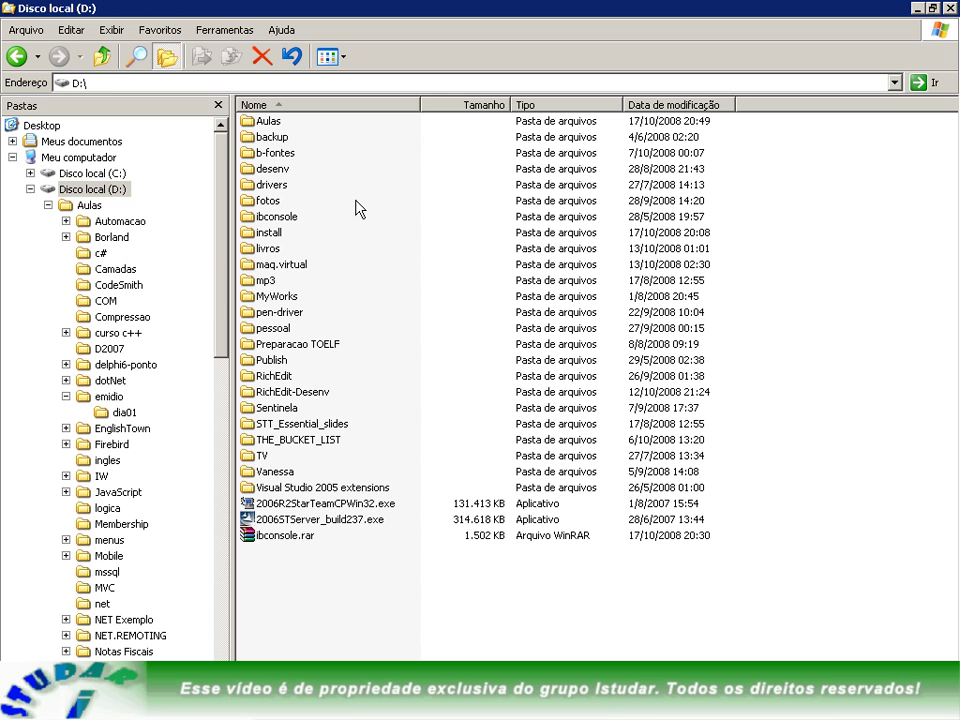
{"action": "double_click", "coordinate": [262, 234]}
{"action": "scroll", "coordinate": [262, 238], "scroll_direction": "down", "scroll_amount": 1}
{"action": "left_click", "coordinate": [553, 371]}
{"action": "left_click", "coordinate": [500, 395]}
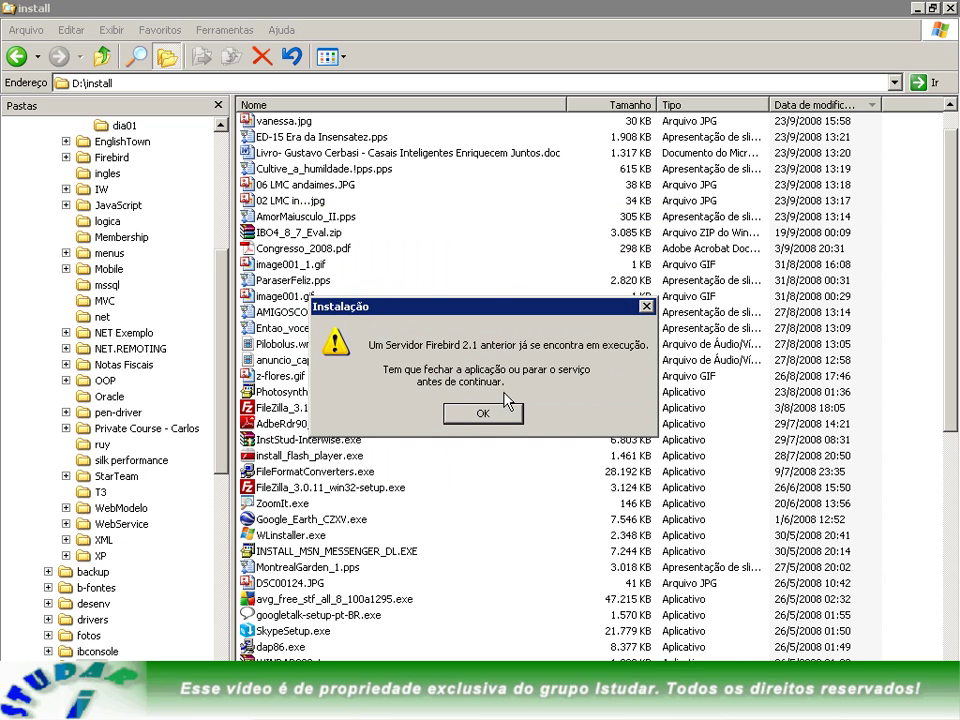
{"action": "left_click", "coordinate": [485, 413]}
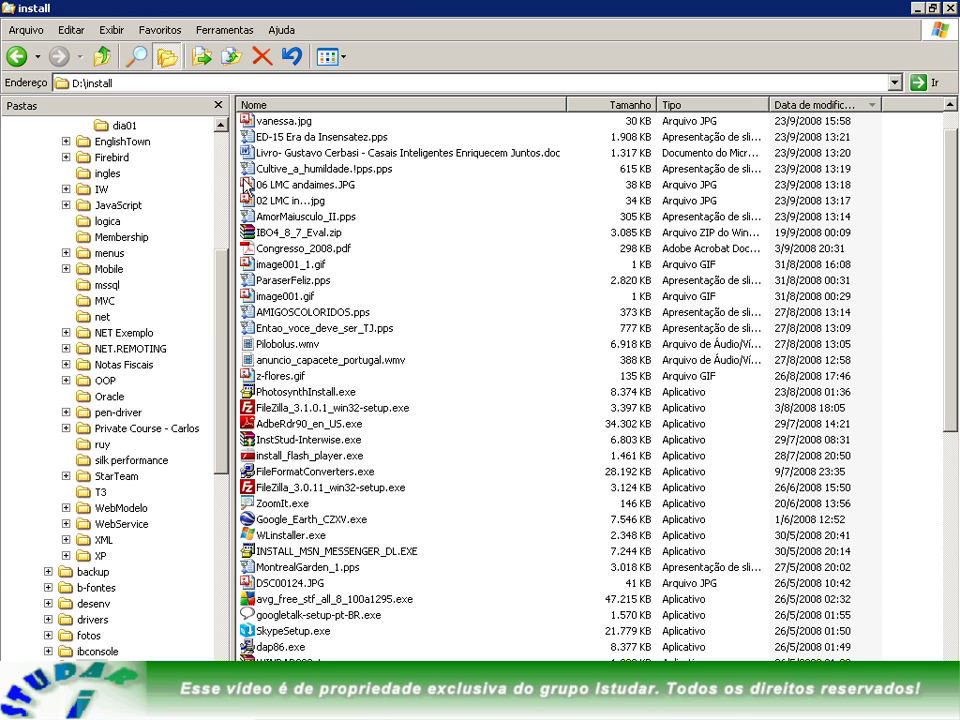
- Open the Firebird installation folder C:\Arquivos de programas\Firebird\Firebird_2_1
{"action": "left_click", "coordinate": [224, 143]}
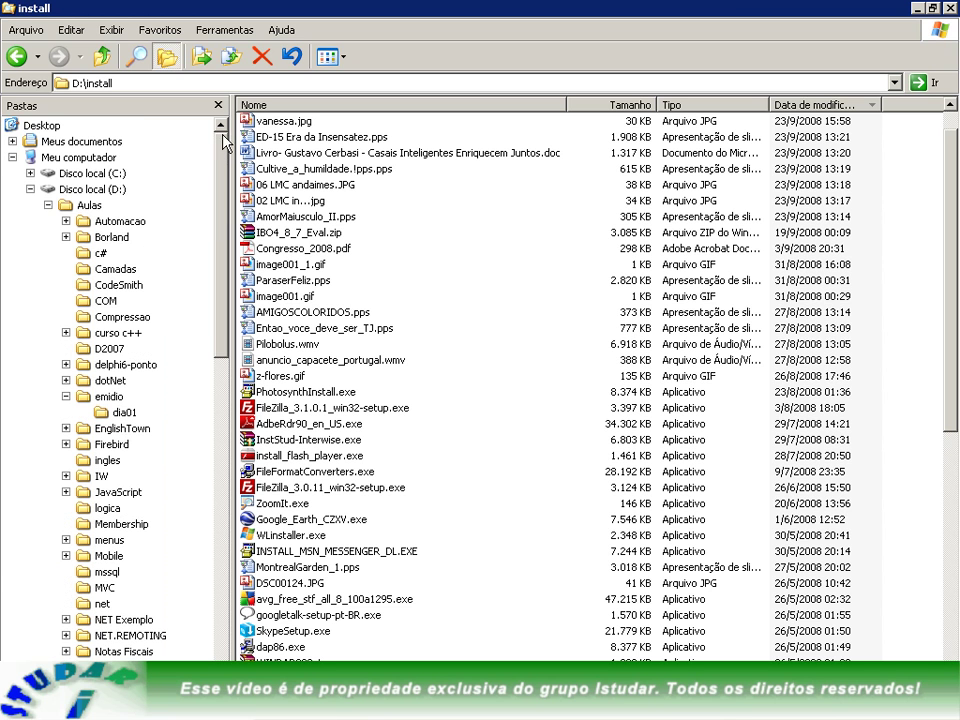
{"action": "left_click", "coordinate": [100, 173]}
{"action": "double_click", "coordinate": [309, 122]}
{"action": "type", "text": "fir"}
{"action": "key", "text": "Return"}
{"action": "double_click", "coordinate": [309, 126]}
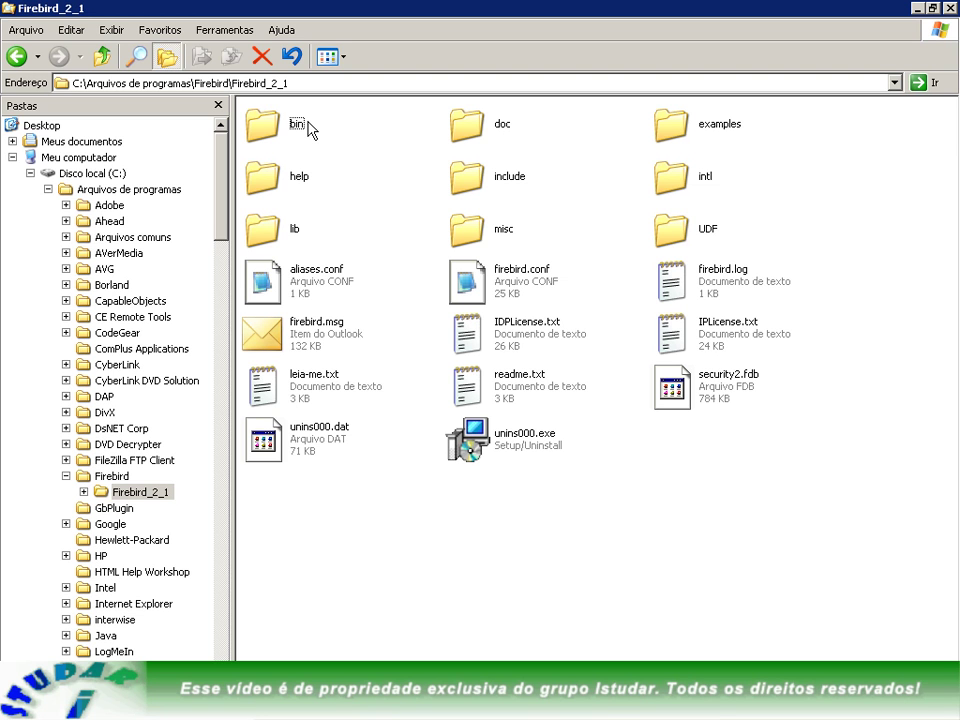
- Open aliases.conf and examine the sample alias "dummy" and its database path c:\data\dummy.fdb
{"action": "double_click", "coordinate": [324, 279]}
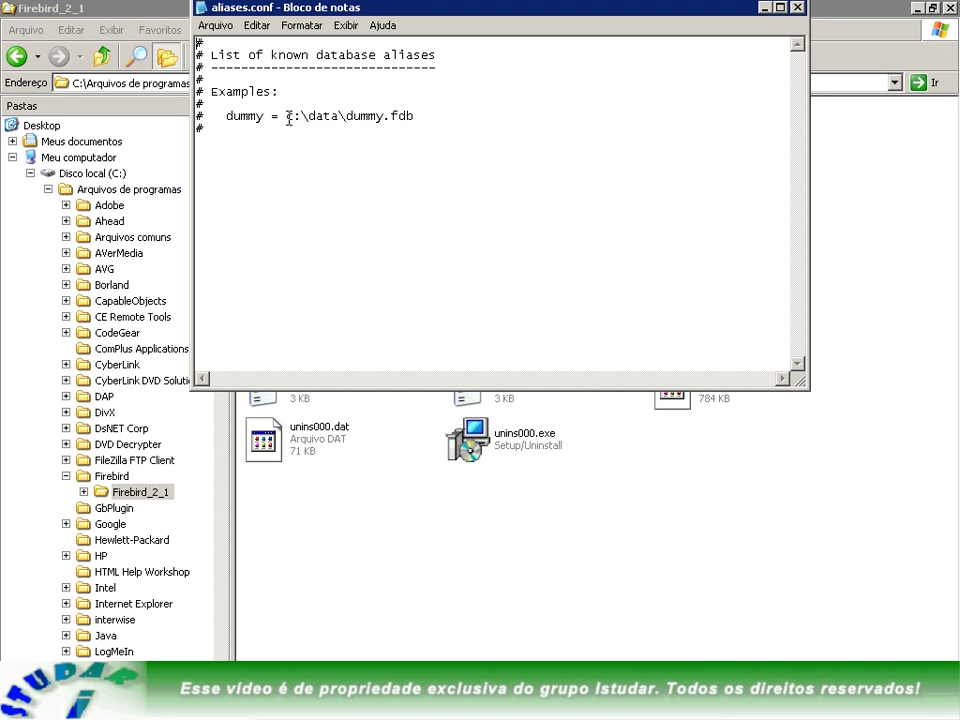
{"action": "left_click_drag", "start_coordinate": [286, 117], "coordinate": [406, 118]}
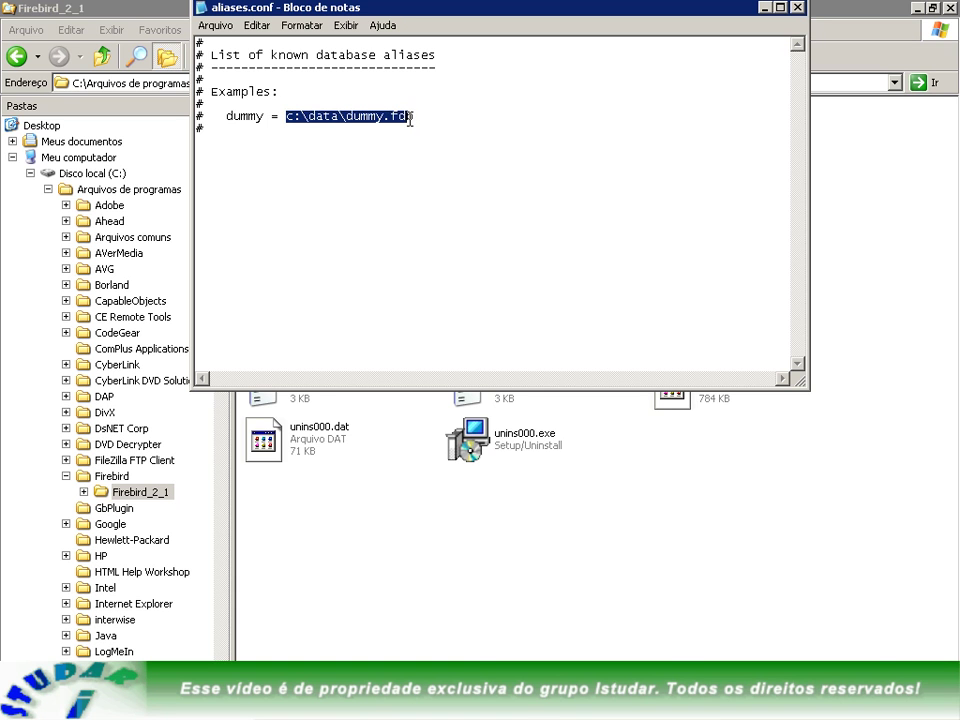
{"action": "left_click", "coordinate": [388, 118]}
{"action": "left_click_drag", "start_coordinate": [346, 118], "coordinate": [414, 118]}
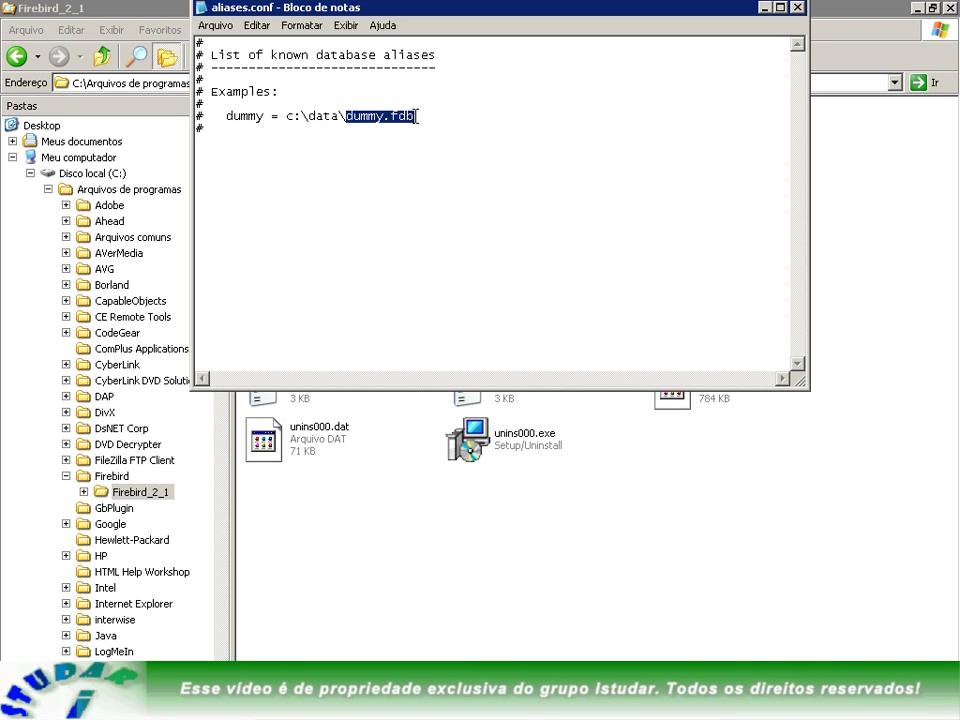
{"action": "left_click_drag", "start_coordinate": [278, 118], "coordinate": [226, 117]}
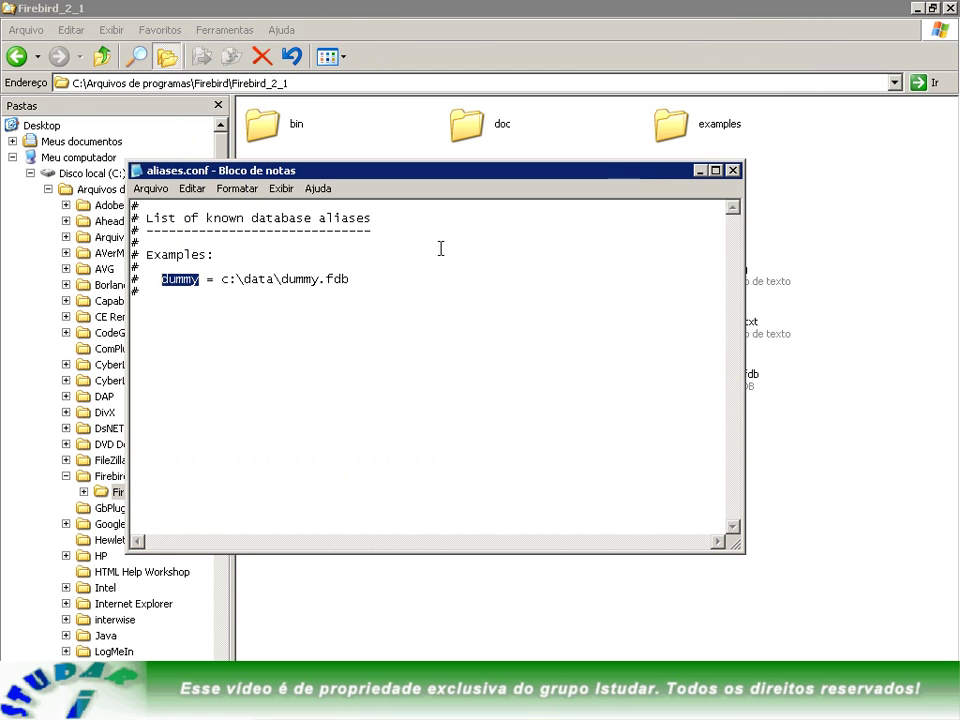
- Highlight the .fdb extension of the sample database path in aliases.conf and close the file without changes
{"action": "left_click", "coordinate": [326, 282]}
{"action": "left_click_drag", "start_coordinate": [326, 282], "coordinate": [352, 281]}
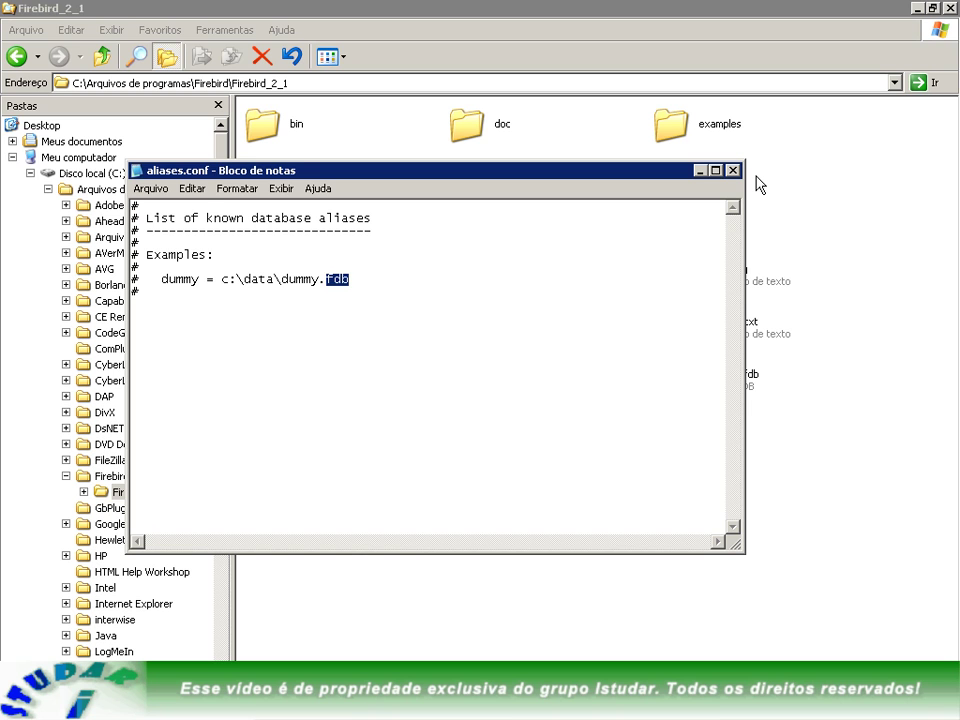
{"action": "key", "text": "Left"}
{"action": "key", "text": "shift+Left"}
{"action": "key", "text": "shift+Right"}
{"action": "key", "text": "shift+Right"}
{"action": "key", "text": "End"}
{"action": "key", "text": "shift+Left"}
{"action": "key", "text": "shift+Left"}
{"action": "key", "text": "shift+Left"}
{"action": "key", "text": "Right"}
{"action": "key", "text": "shift+Left"}
{"action": "key", "text": "shift+Left"}
{"action": "key", "text": "shift+Left"}
{"action": "key", "text": "shift+Left"}
{"action": "left_click", "coordinate": [732, 170]}
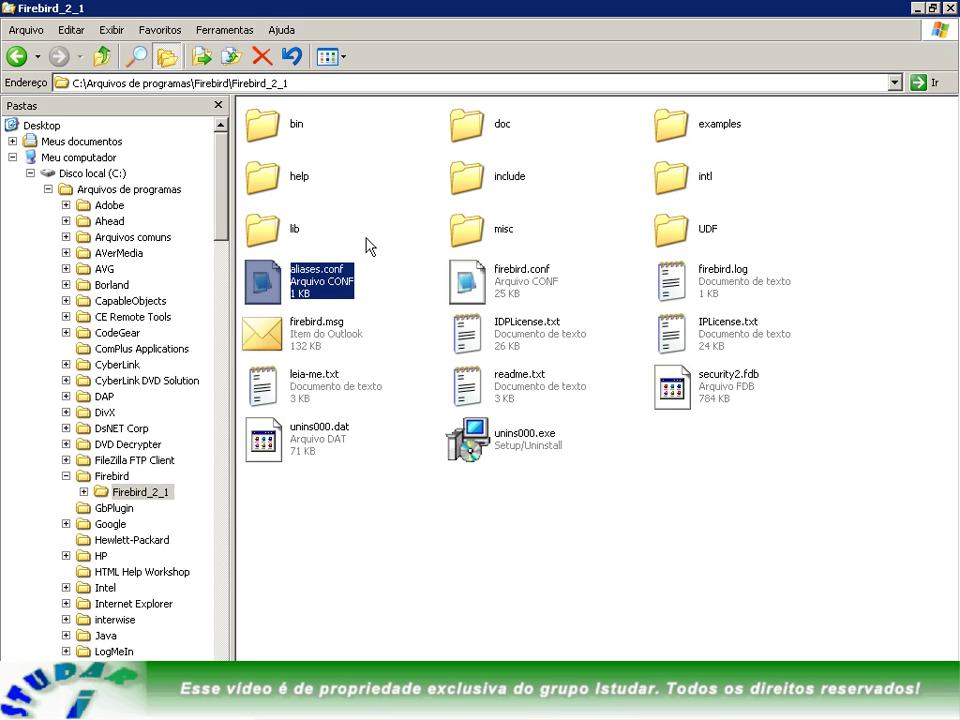
- Go to the root of drive D: and locate the ibconsole.rar archive, keeping it undeleted
{"action": "left_click", "coordinate": [30, 173]}
{"action": "left_click", "coordinate": [100, 189]}
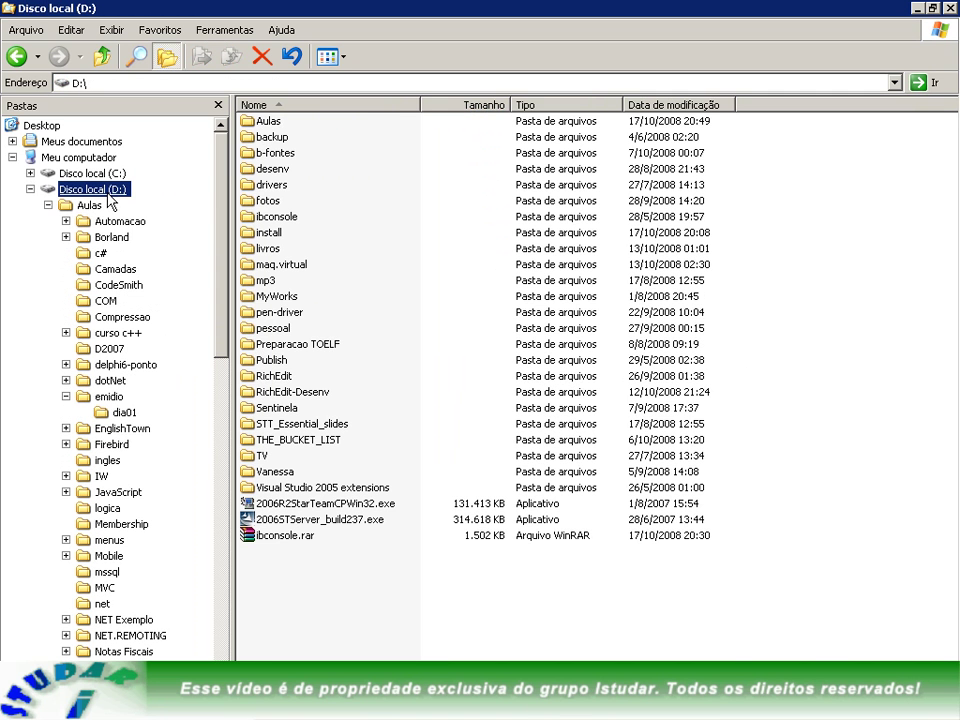
{"action": "left_click", "coordinate": [301, 543]}
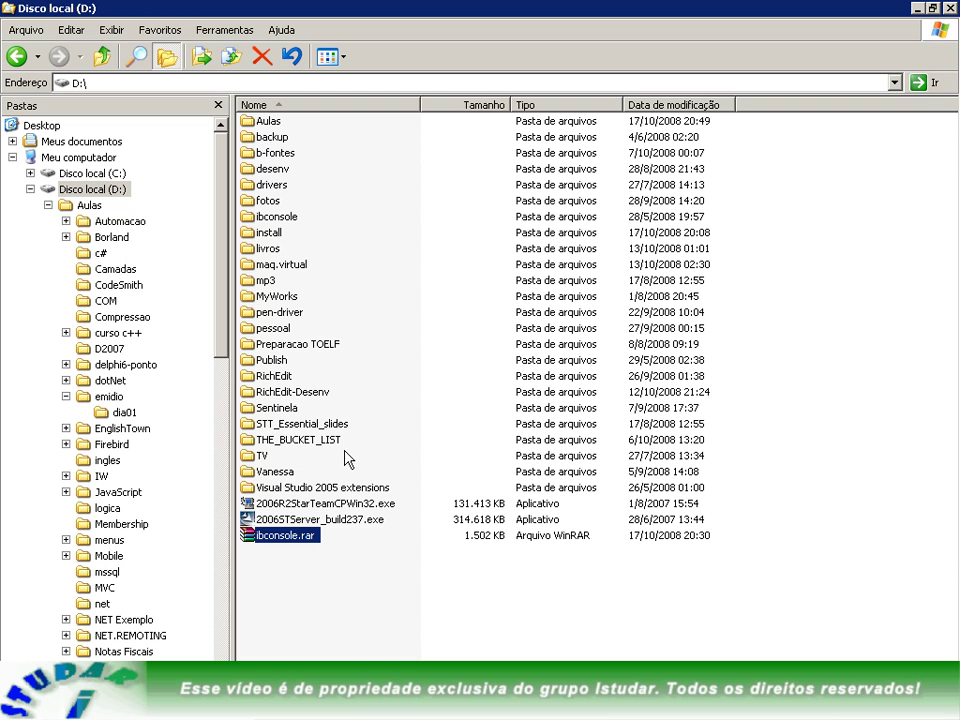
{"action": "key", "text": "Delete"}
{"action": "key", "text": "Escape"}
- Rename the existing ibconsole folder on drive D: to adsfasdfasfibconsole
{"action": "left_click", "coordinate": [282, 216]}
{"action": "key", "text": "F2"}
{"action": "key", "text": "Home"}
{"action": "type", "text": "adsfasdfasf"}
{"action": "key", "text": "Return"}
- Extract ibconsole.rar into a new ibconsole folder on drive D: and open that folder
{"action": "left_click", "coordinate": [285, 535]}
{"action": "right_click", "coordinate": [292, 536]}
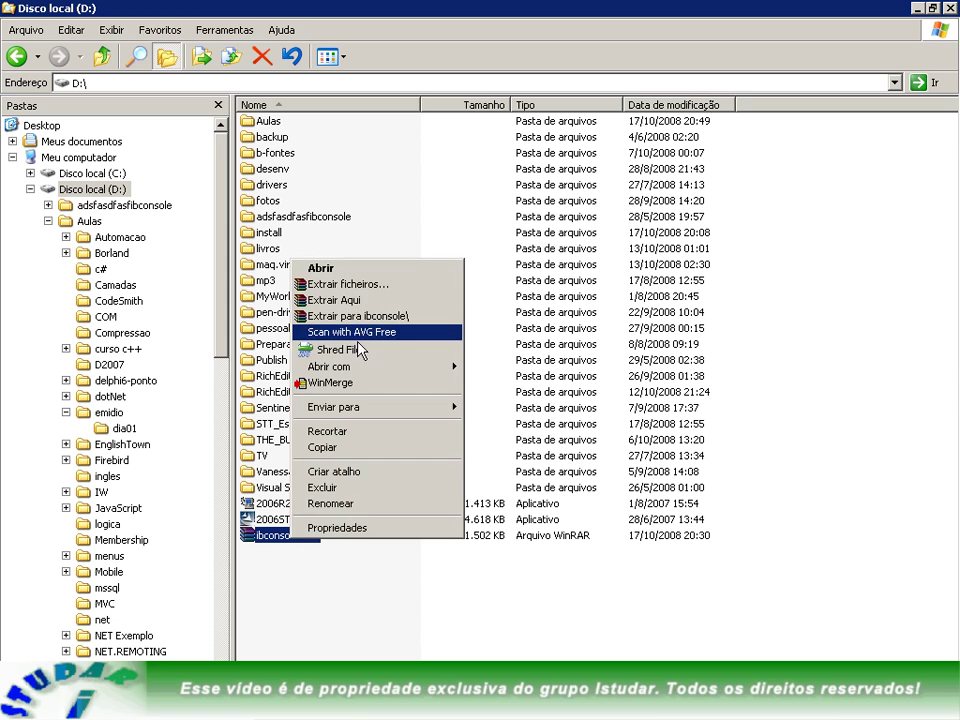
{"action": "left_click", "coordinate": [368, 316]}
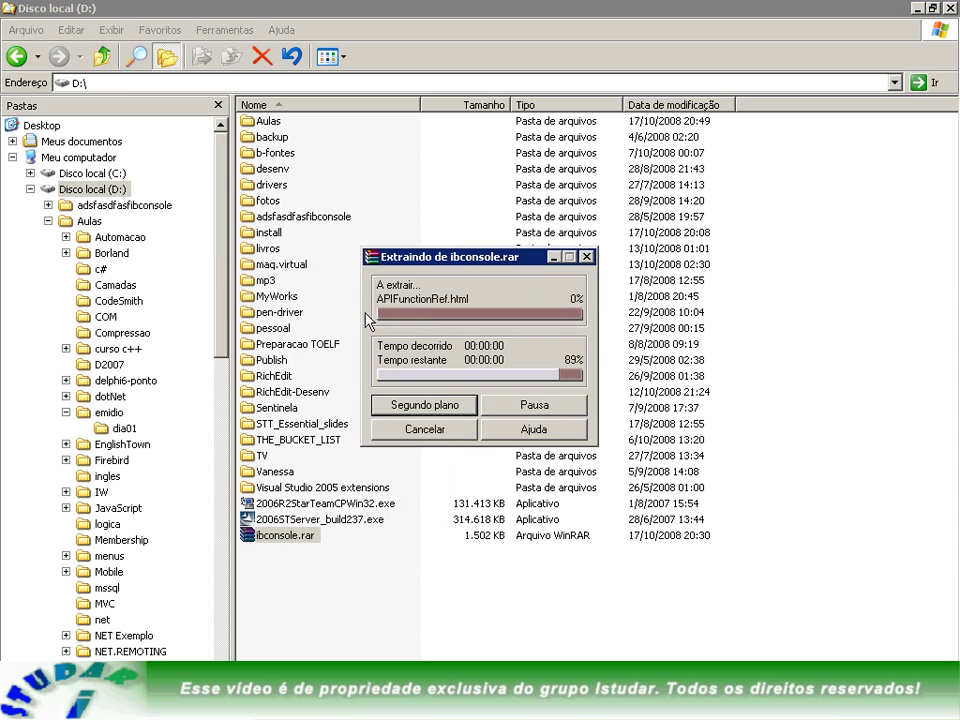
{"action": "key", "text": "Down"}
{"action": "key", "text": "Return"}
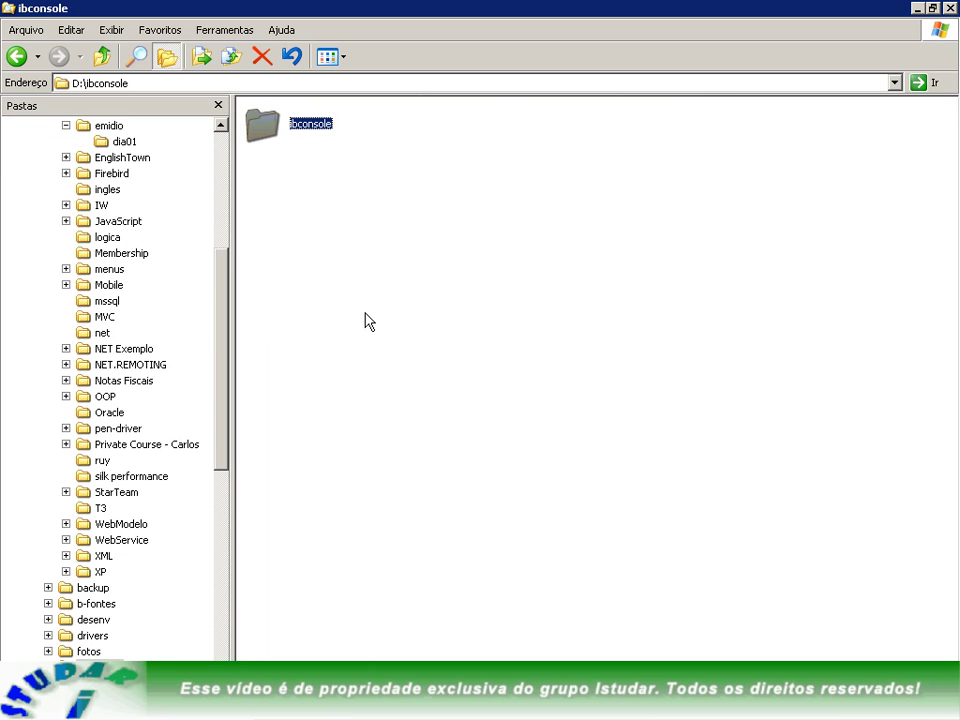
- Launch IBConsole.exe from the inner ibconsole folder and minimize the Explorer window behind it
{"action": "key", "text": "Return"}
{"action": "key", "text": "Right"}
{"action": "key", "text": "Right"}
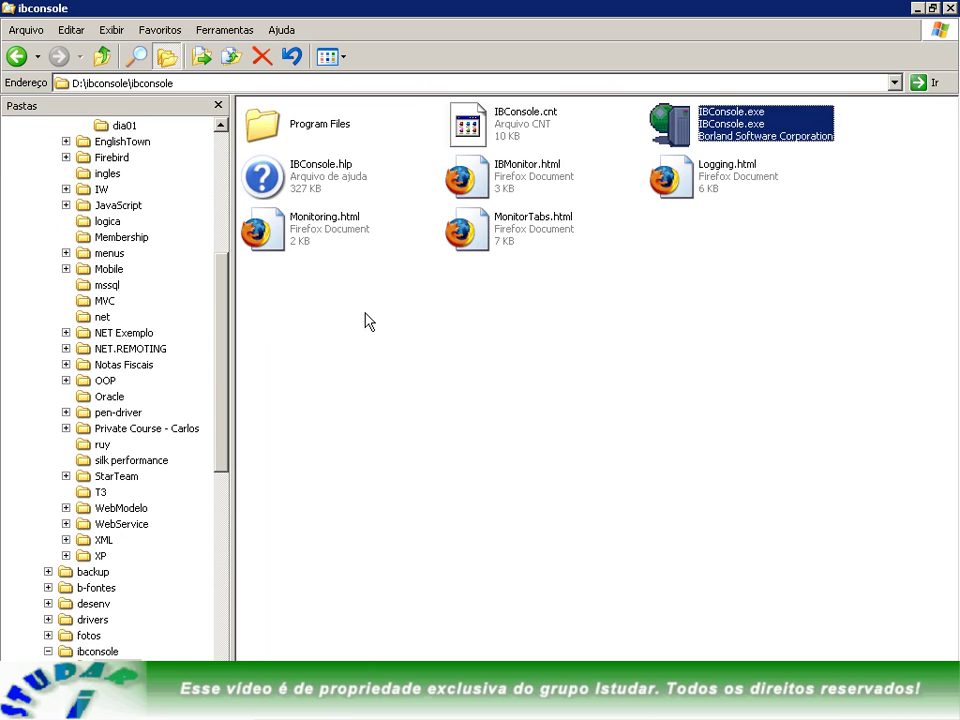
{"action": "double_click", "coordinate": [725, 135]}
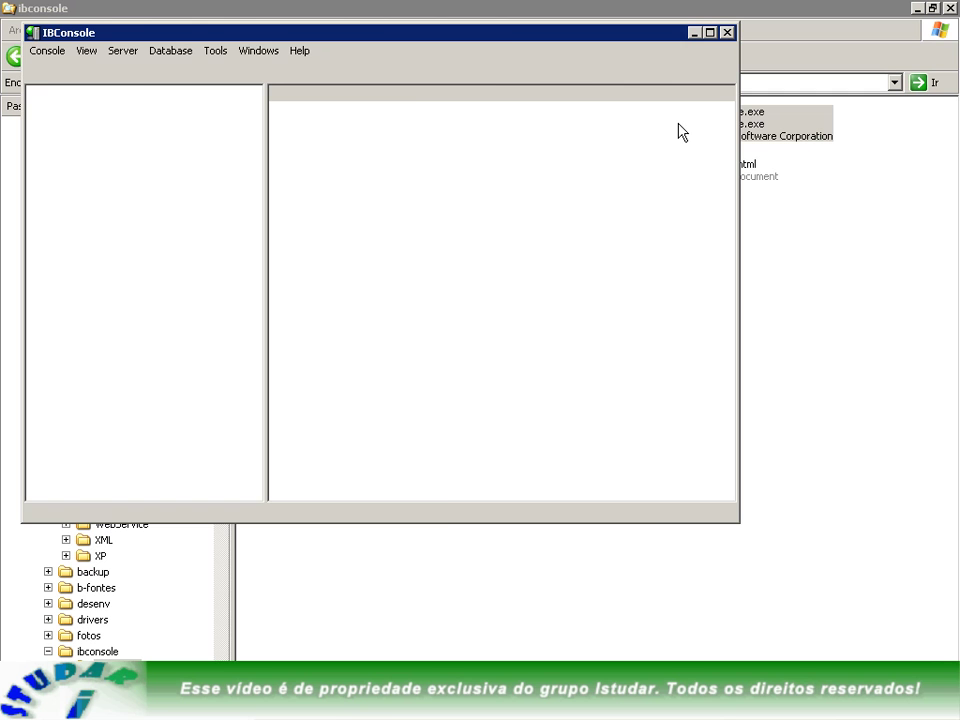
{"action": "left_click_drag", "start_coordinate": [510, 44], "coordinate": [628, 167]}
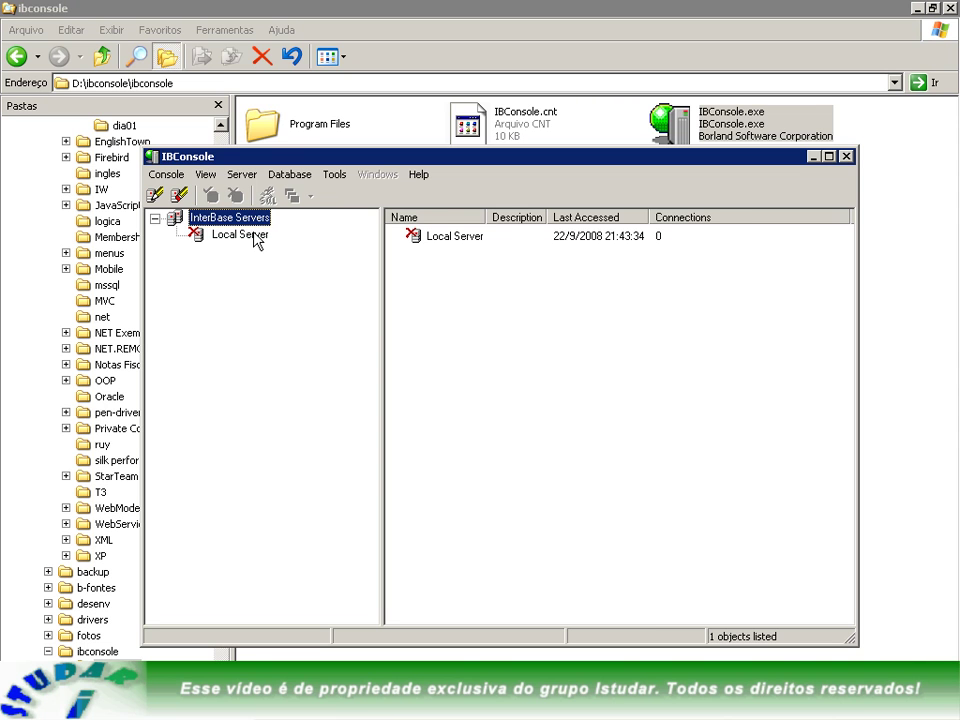
{"action": "left_click", "coordinate": [345, 8]}
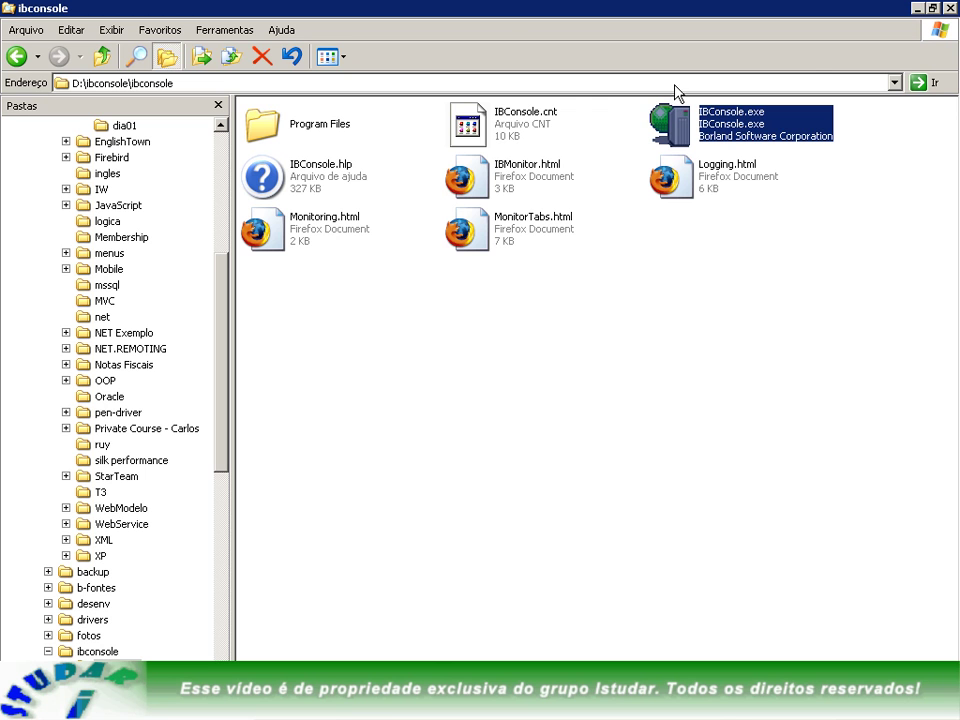
{"action": "left_click", "coordinate": [920, 8]}
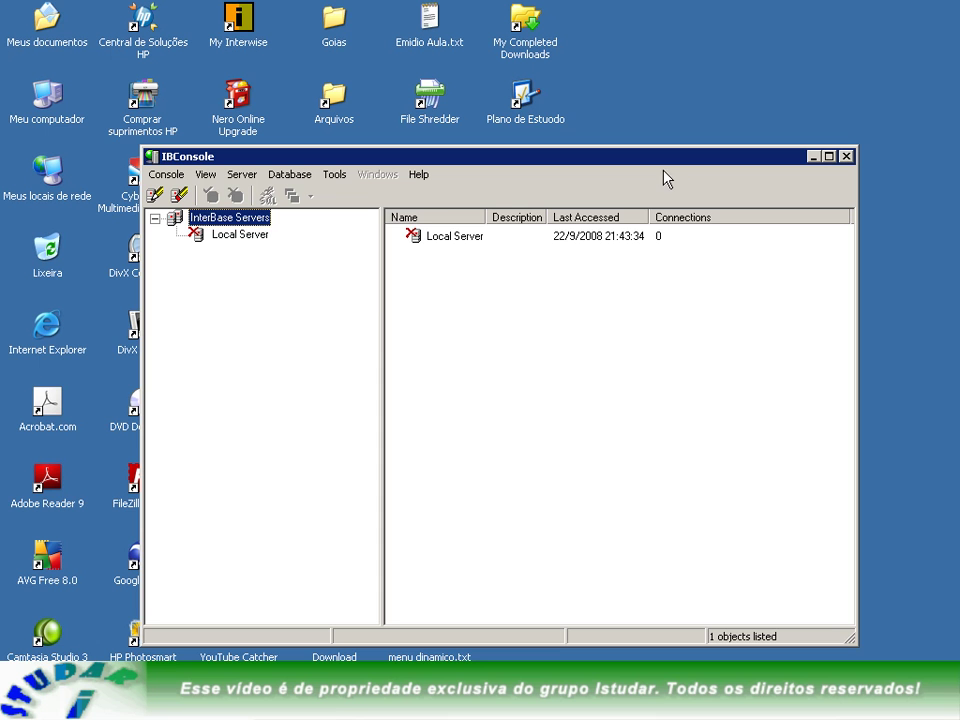
- Unregister the existing Local Server in IBConsole
{"action": "left_click", "coordinate": [220, 240]}
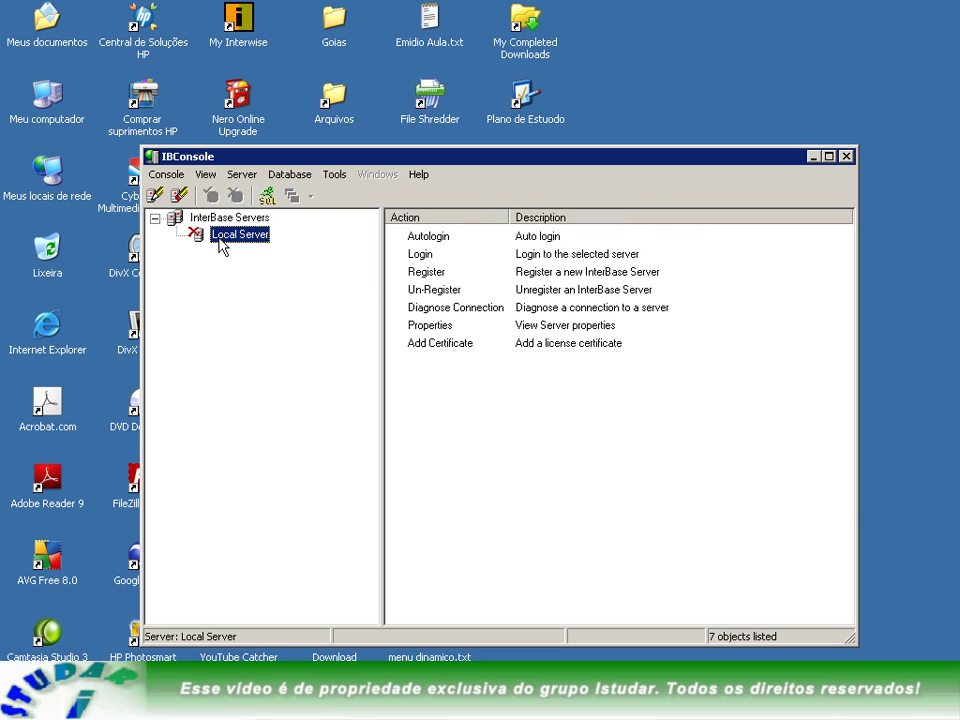
{"action": "left_click", "coordinate": [182, 196]}
{"action": "left_click", "coordinate": [441, 390]}
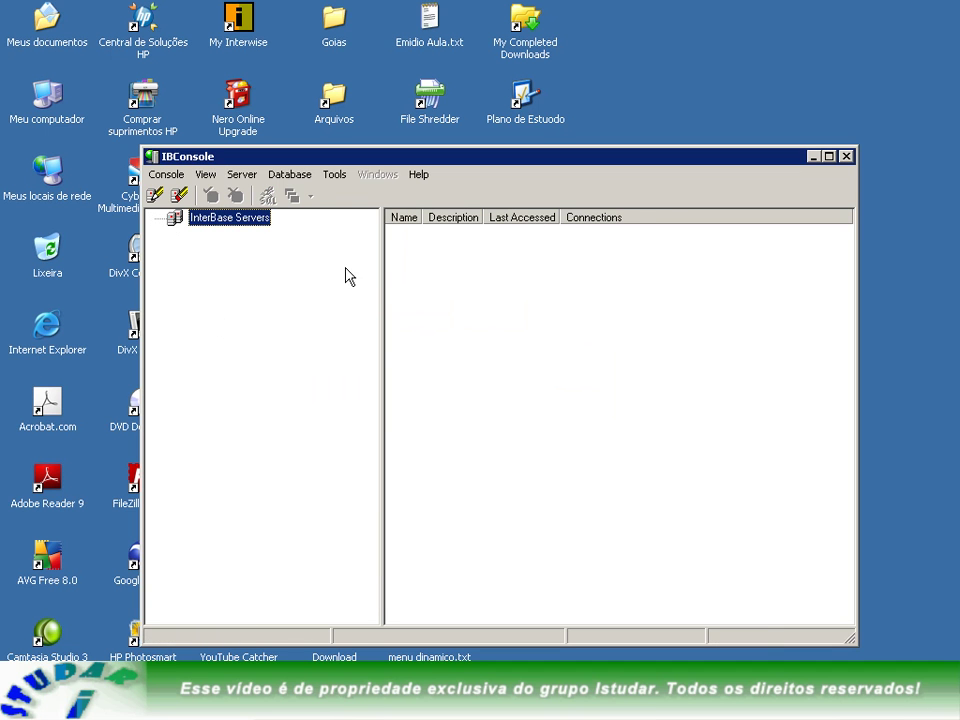
- Start registering a new server as a local server with the description local
{"action": "left_click", "coordinate": [182, 176]}
{"action": "mouse_move", "coordinate": [206, 176]}
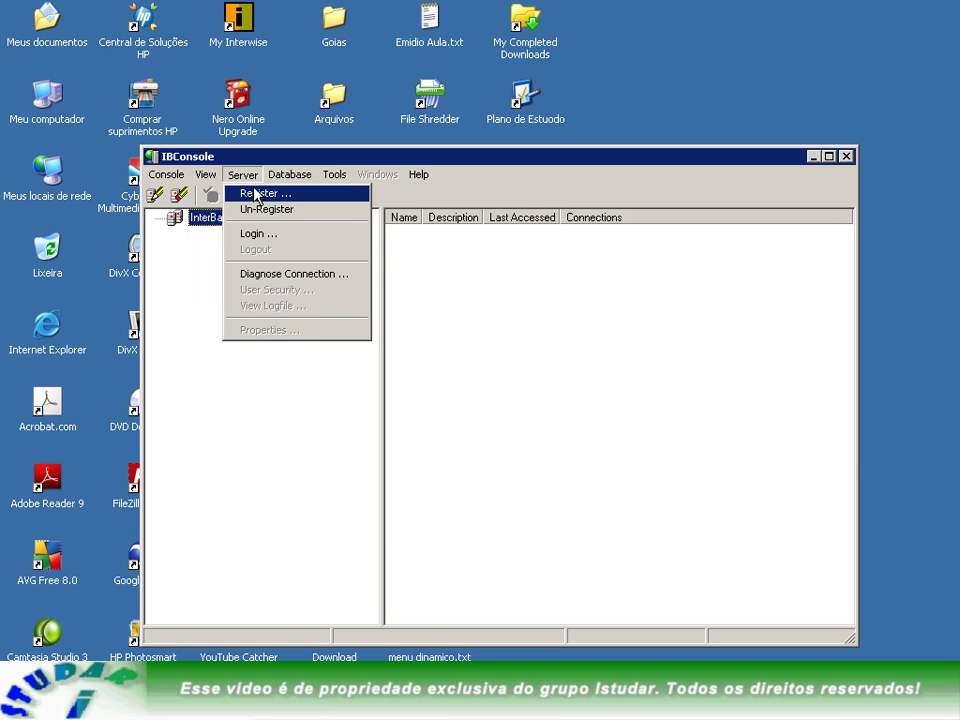
{"action": "left_click", "coordinate": [253, 192]}
{"action": "left_click", "coordinate": [430, 238]}
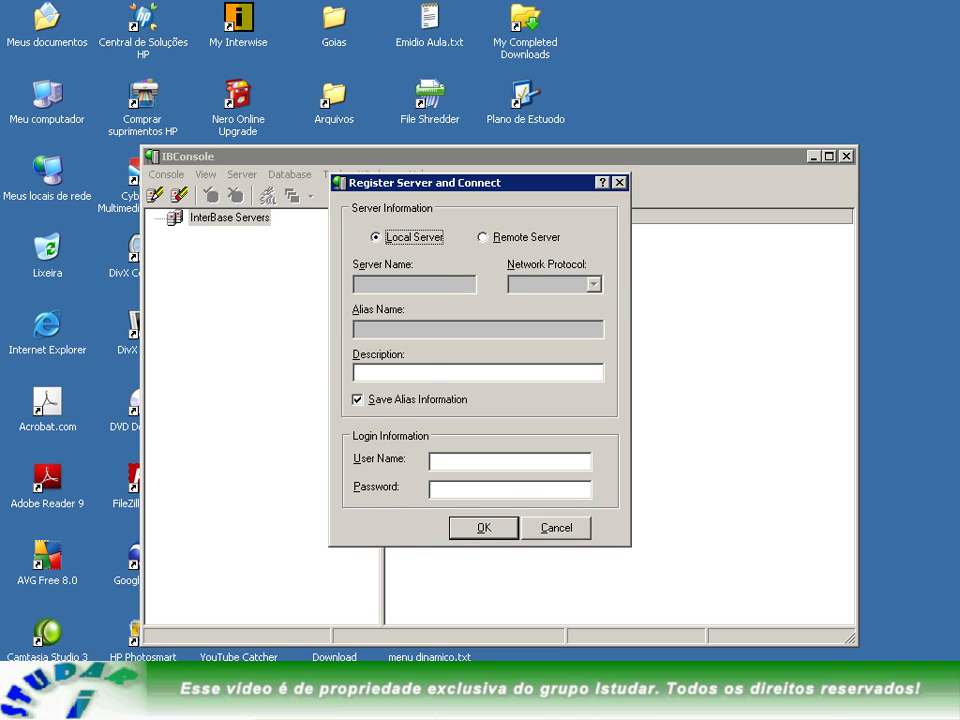
{"action": "left_click", "coordinate": [437, 375]}
{"action": "type", "text": "local"}
- Enter SYSDBA as the login user name and begin filling in the password field
{"action": "left_click", "coordinate": [435, 461]}
{"action": "type", "text": "SYSDB"}
{"action": "key", "text": "Tab"}
{"action": "type", "text": "m"}
{"action": "double_click", "coordinate": [445, 461]}
{"action": "type", "text": "SYSDBA"}
- Highlight the SYS and DBA parts of the user name and clear the password field
{"action": "left_click_drag", "start_coordinate": [473, 461], "coordinate": [451, 461]}
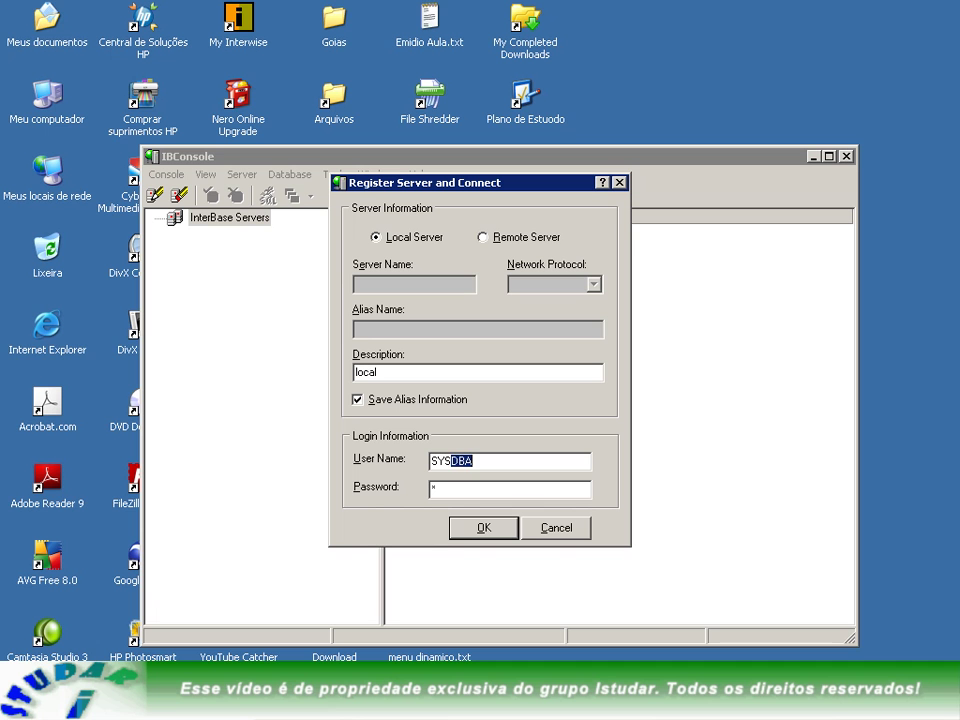
{"action": "key", "text": "Home"}
{"action": "key", "text": "shift+Right"}
{"action": "key", "text": "shift+Right"}
{"action": "key", "text": "shift+Right"}
{"action": "key", "text": "End"}
{"action": "key", "text": "shift+Left"}
{"action": "key", "text": "shift+Left"}
{"action": "key", "text": "shift+Left"}
{"action": "key", "text": "shift+Left"}
{"action": "key", "text": "shift+Left"}
{"action": "key", "text": "shift+Left"}
{"action": "key", "text": "Tab"}
{"action": "key", "text": "BackSpace"}
- Write out the login password in the description field for demonstration and restore the description to local
{"action": "left_click", "coordinate": [567, 372]}
{"action": "double_click", "coordinate": [567, 372]}
{"action": "key", "text": "BackSpace"}
{"action": "type", "text": "masterkey"}
{"action": "key", "text": "shift+Home"}
{"action": "type", "text": "loa"}
{"action": "key", "text": "BackSpace"}
{"action": "type", "text": "cal"}
- Enter the login password, register the local server and decline the offer to start it
{"action": "key", "text": "Tab"}
{"action": "key", "text": "Tab"}
{"action": "type", "text": "masterkey"}
{"action": "key", "text": "Return"}
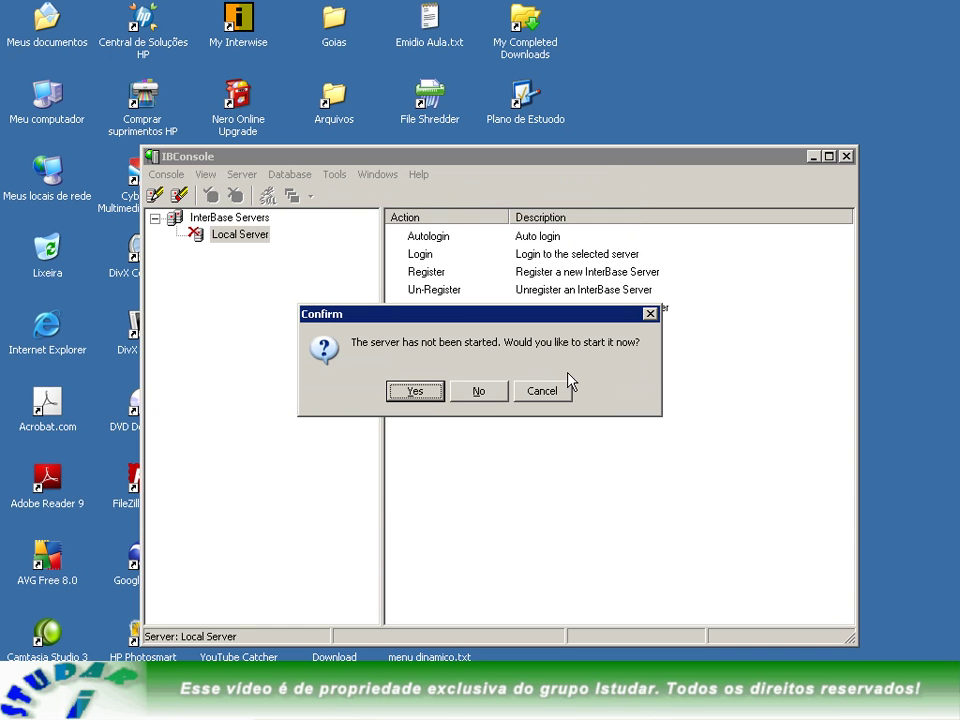
{"action": "left_click", "coordinate": [482, 394]}
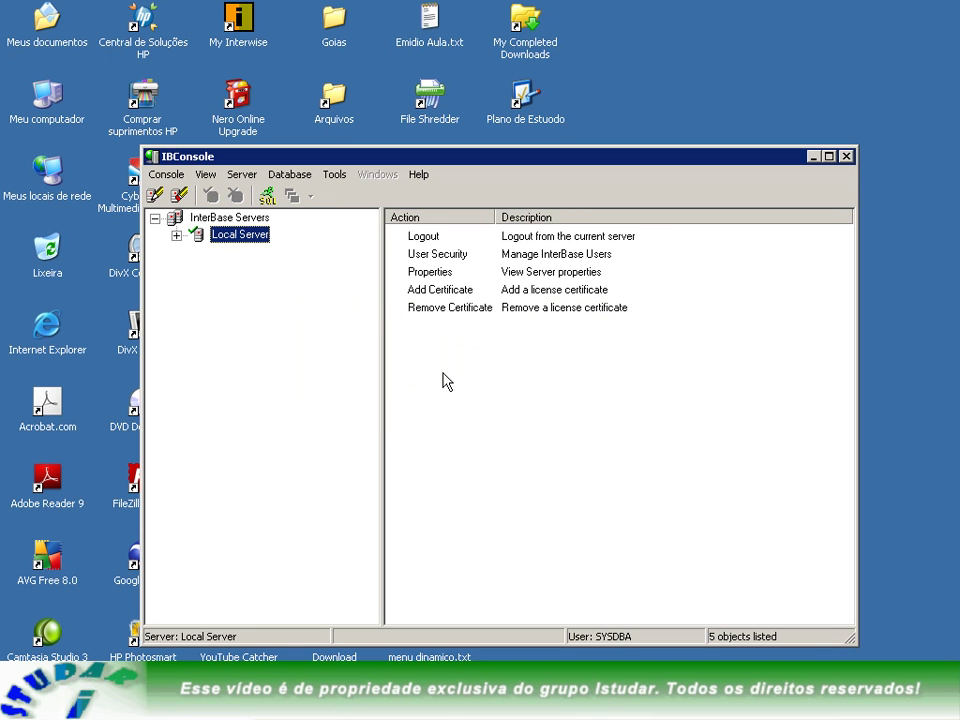
- Expand the local server and examine its Databases, Backup, Server Log and Users entries
{"action": "double_click", "coordinate": [228, 240]}
{"action": "left_click", "coordinate": [252, 254]}
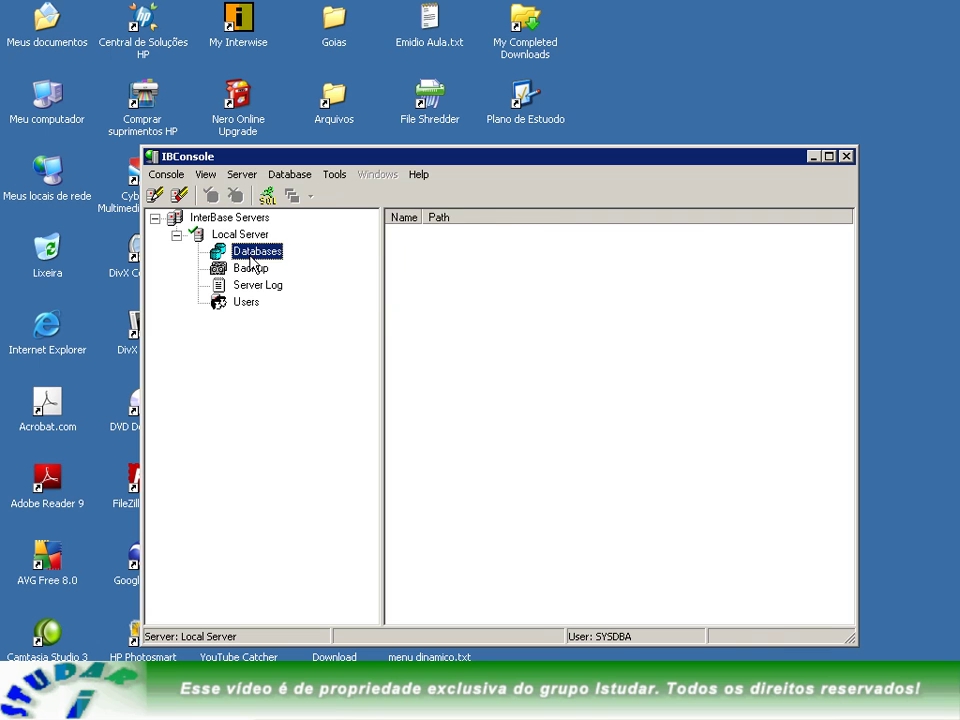
{"action": "left_click", "coordinate": [252, 270]}
{"action": "left_click", "coordinate": [255, 287]}
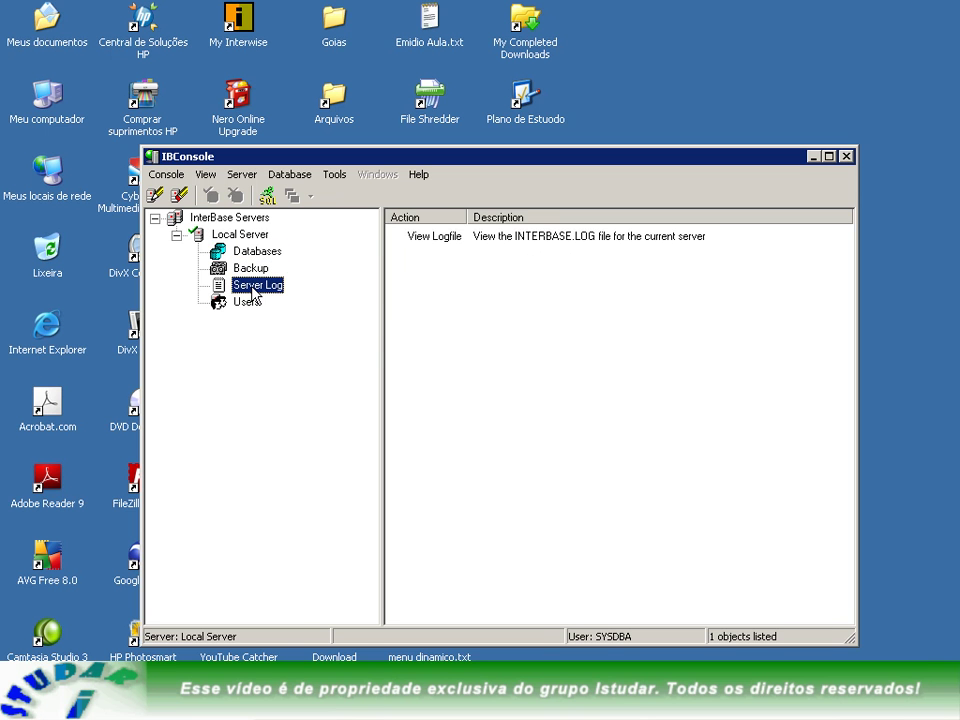
{"action": "left_click", "coordinate": [232, 304]}
{"action": "left_click", "coordinate": [433, 238]}
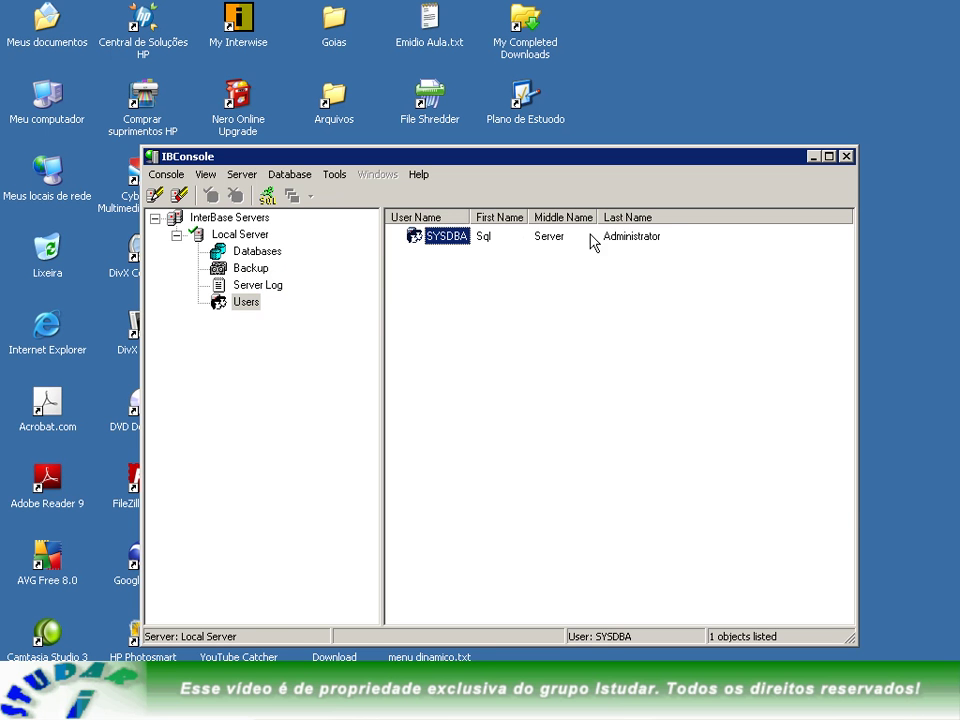
- Open the user information of SYSDBA, highlight its two password fields and close it without changes
{"action": "left_click_drag", "start_coordinate": [470, 217], "coordinate": [492, 217]}
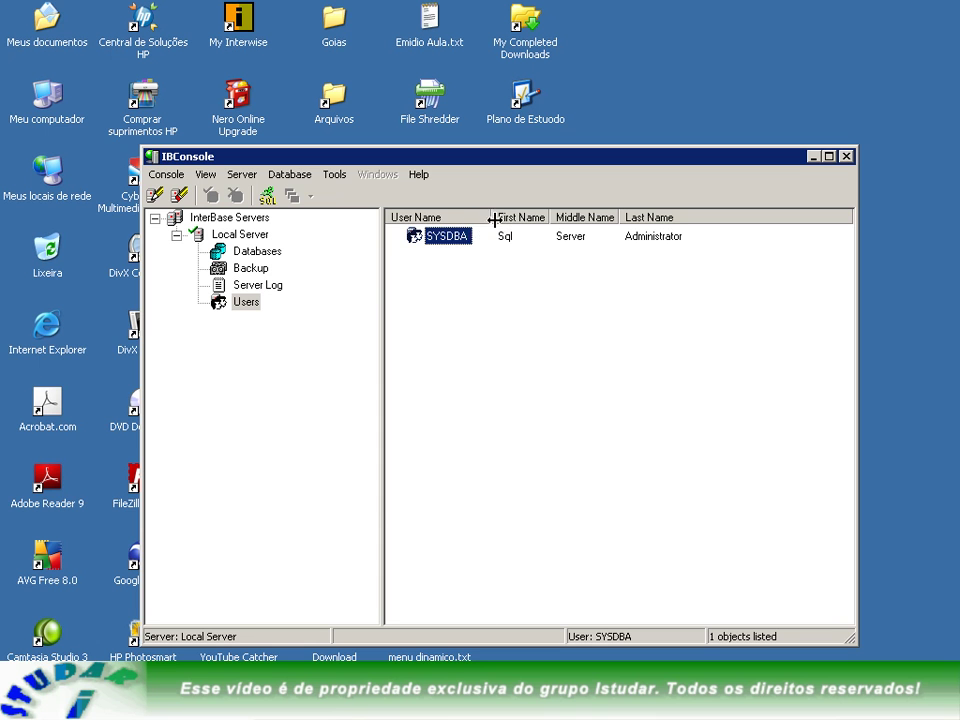
{"action": "right_click", "coordinate": [455, 239]}
{"action": "left_click", "coordinate": [493, 263]}
{"action": "double_click", "coordinate": [510, 300]}
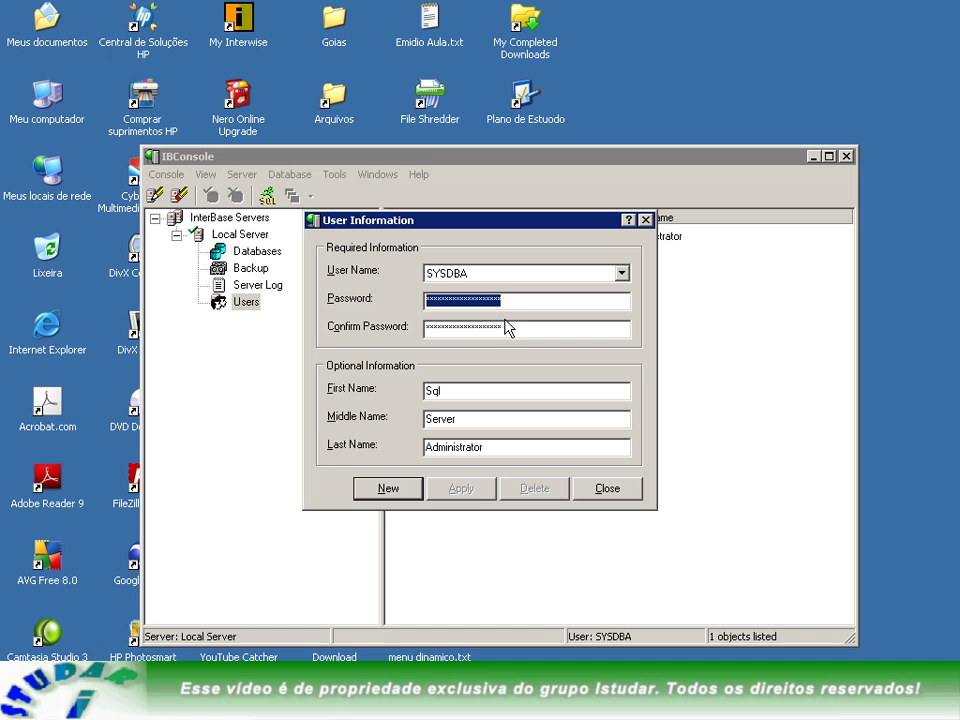
{"action": "left_click_drag", "start_coordinate": [574, 328], "coordinate": [343, 326]}
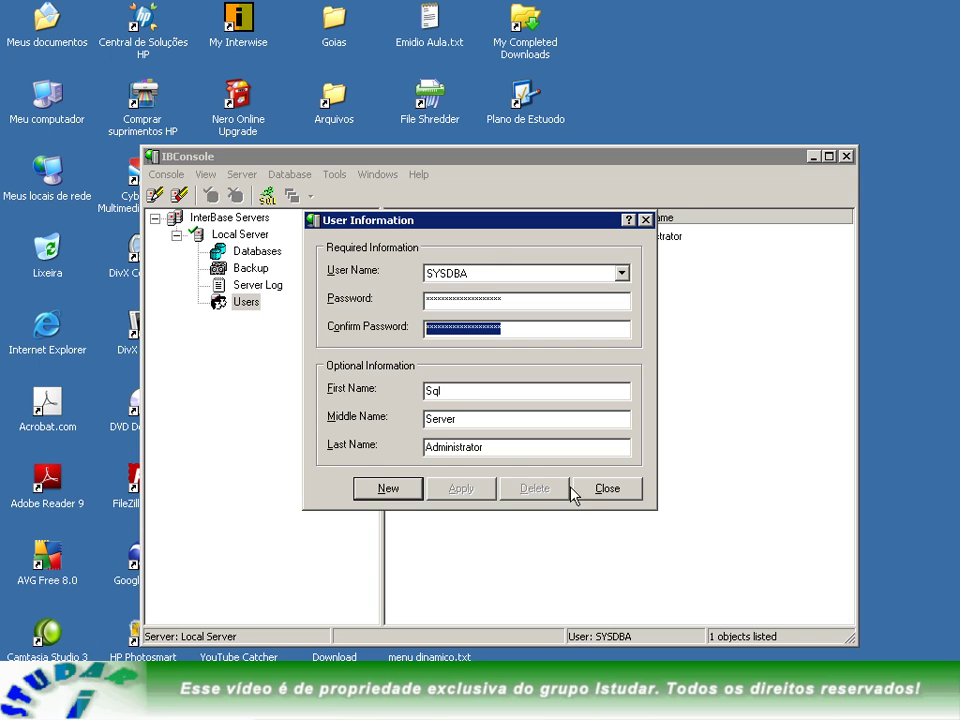
{"action": "left_click", "coordinate": [604, 489]}
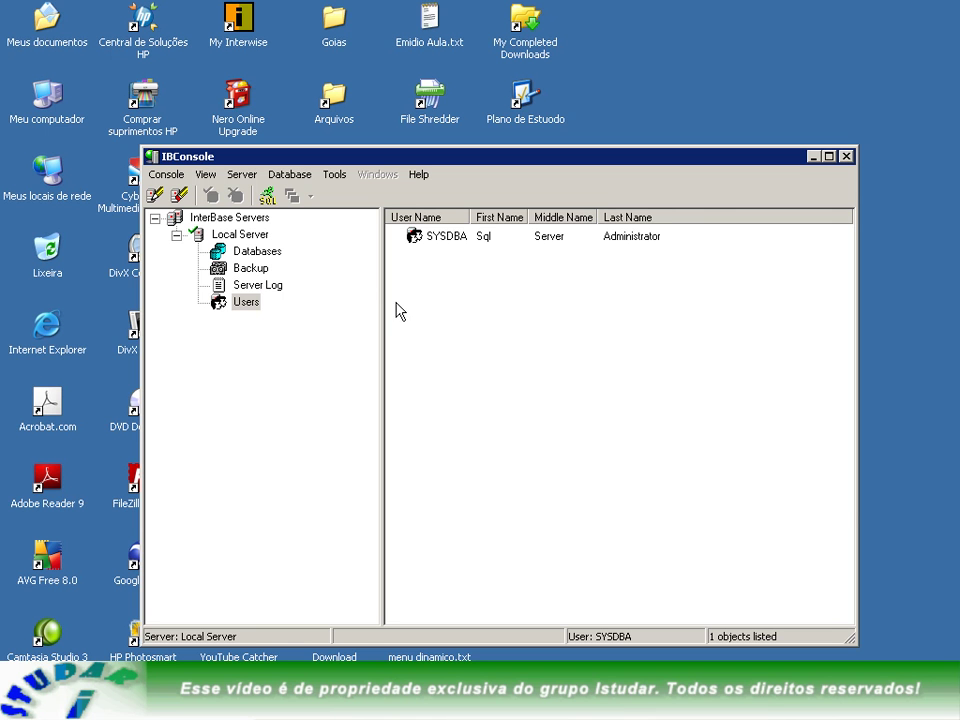
- Start a new database on the local server with the file d:\emidio.fdb, showing the root of drive D: in Explorer behind
{"action": "left_click", "coordinate": [257, 253]}
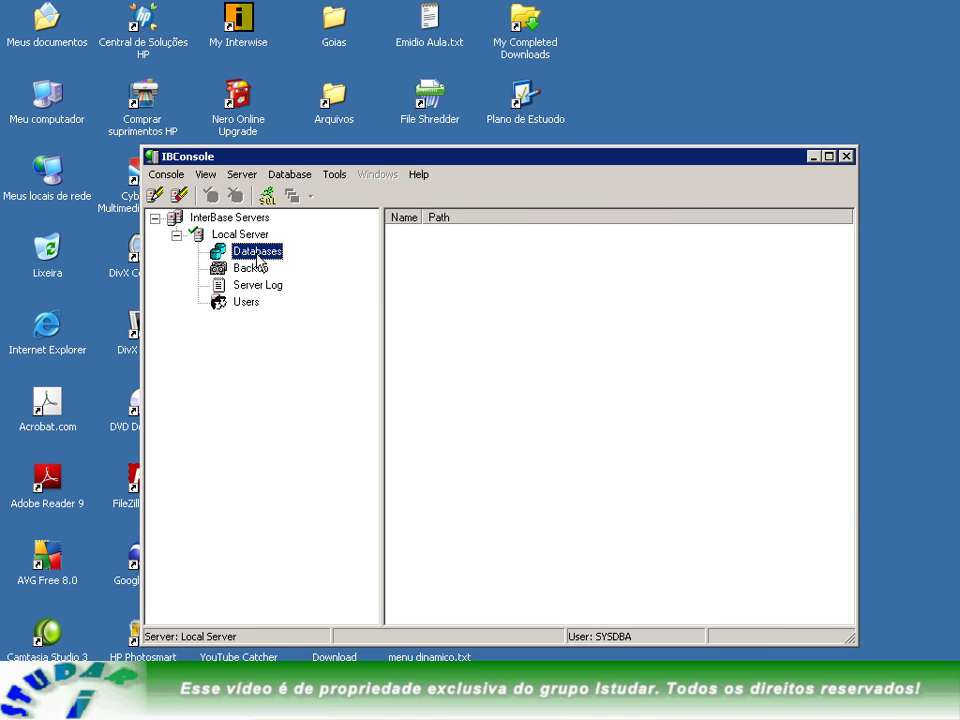
{"action": "right_click", "coordinate": [257, 260]}
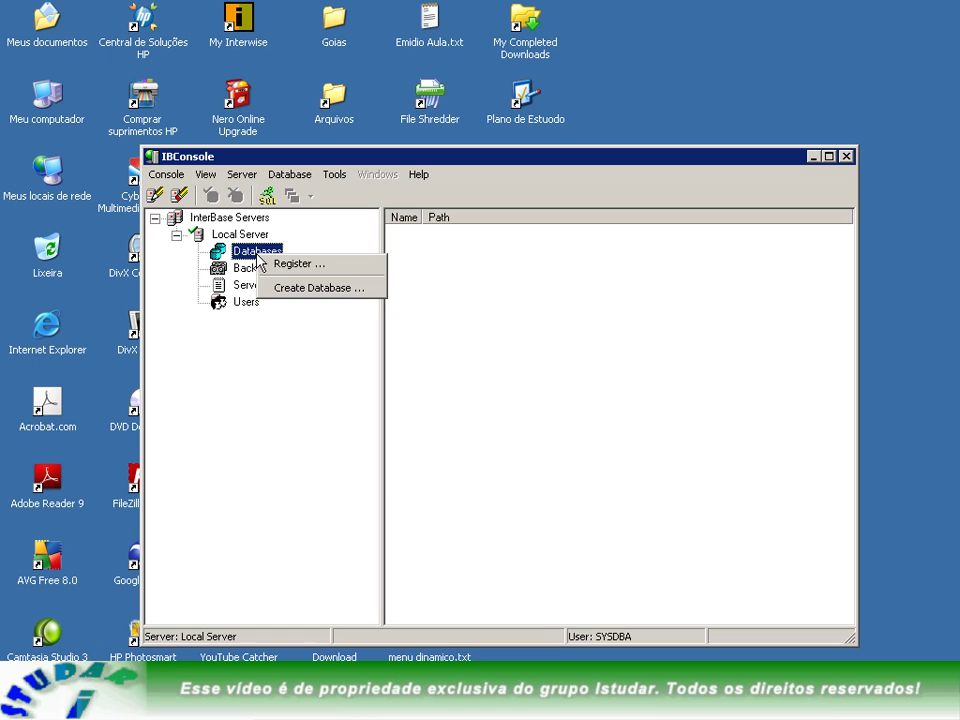
{"action": "left_click", "coordinate": [314, 289]}
{"action": "left_click", "coordinate": [395, 254]}
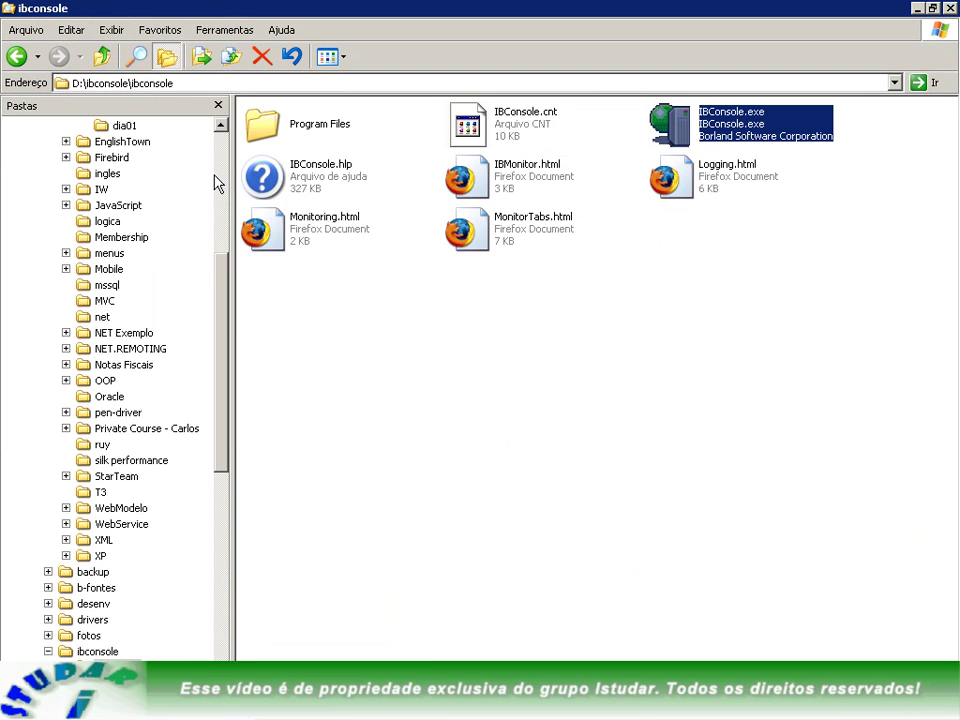
{"action": "left_click_drag", "start_coordinate": [219, 180], "coordinate": [219, 122]}
{"action": "left_click", "coordinate": [95, 189]}
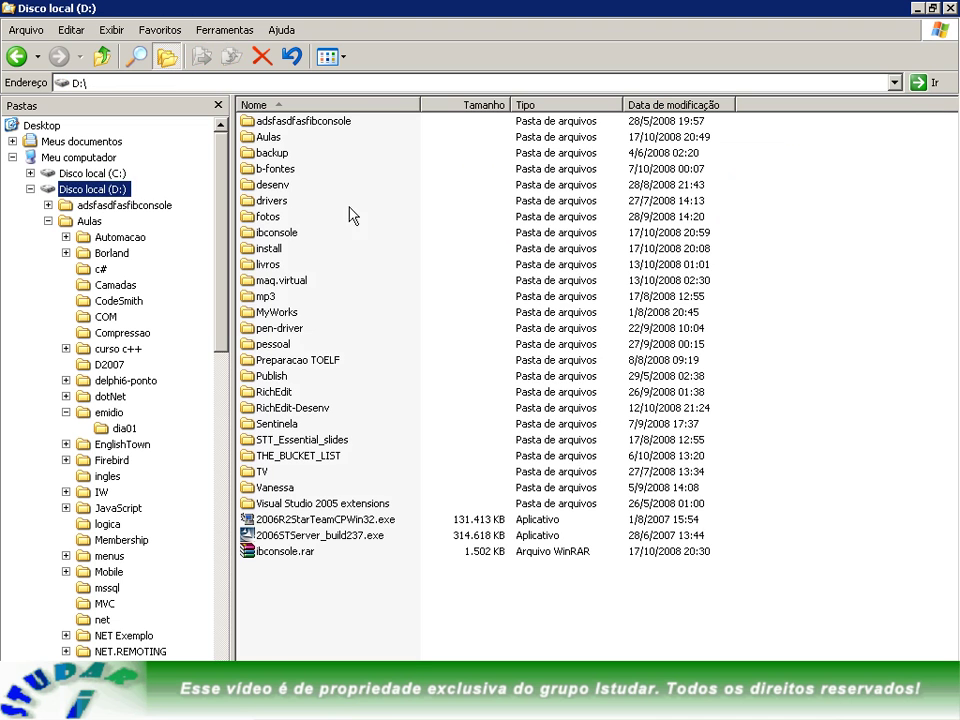
{"action": "key", "text": "alt+Tab"}
{"action": "type", "text": "d"}
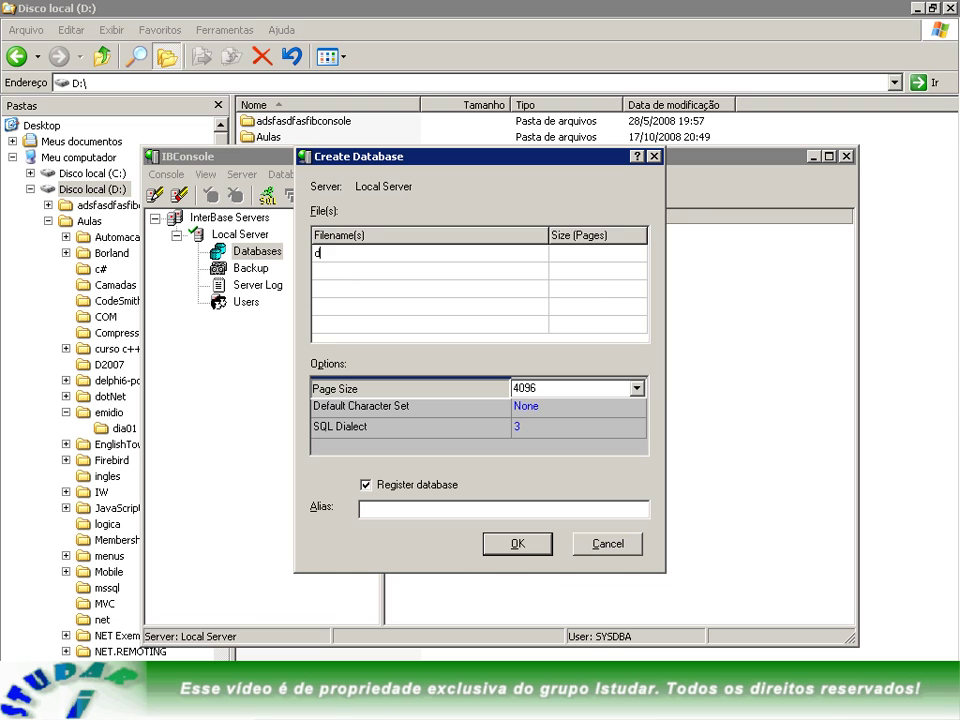
{"action": "type", "text": ":\\emidio.fdb"}
{"action": "left_click", "coordinate": [589, 256]}
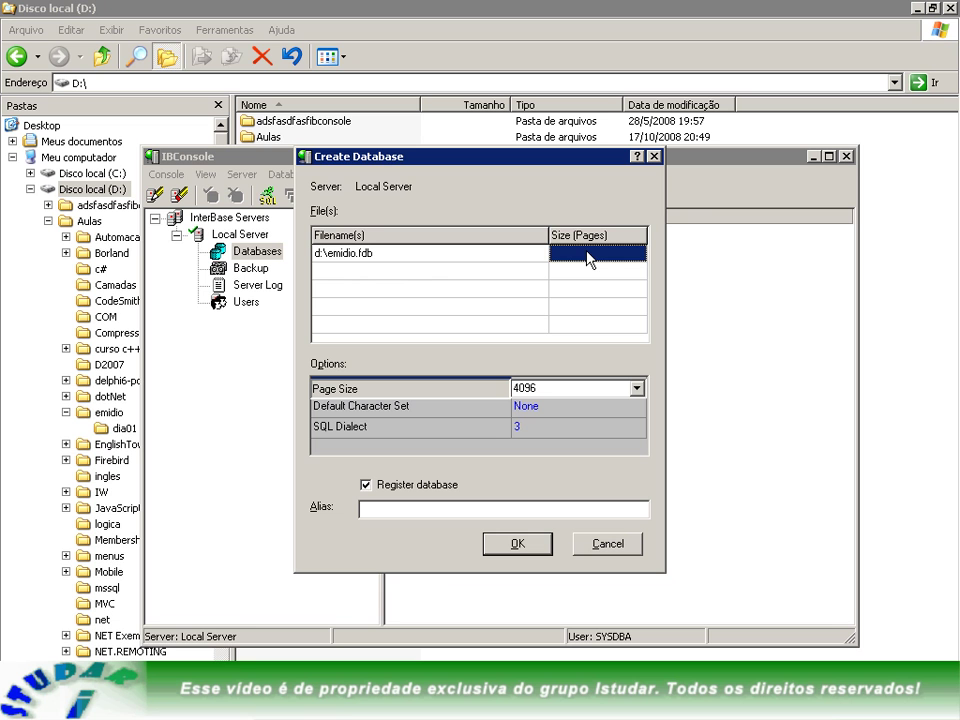
- Open Paint and draw a tall upright rectangle on the blank canvas
{"action": "left_click", "coordinate": [30, 708]}
{"action": "mouse_move", "coordinate": [143, 472]}
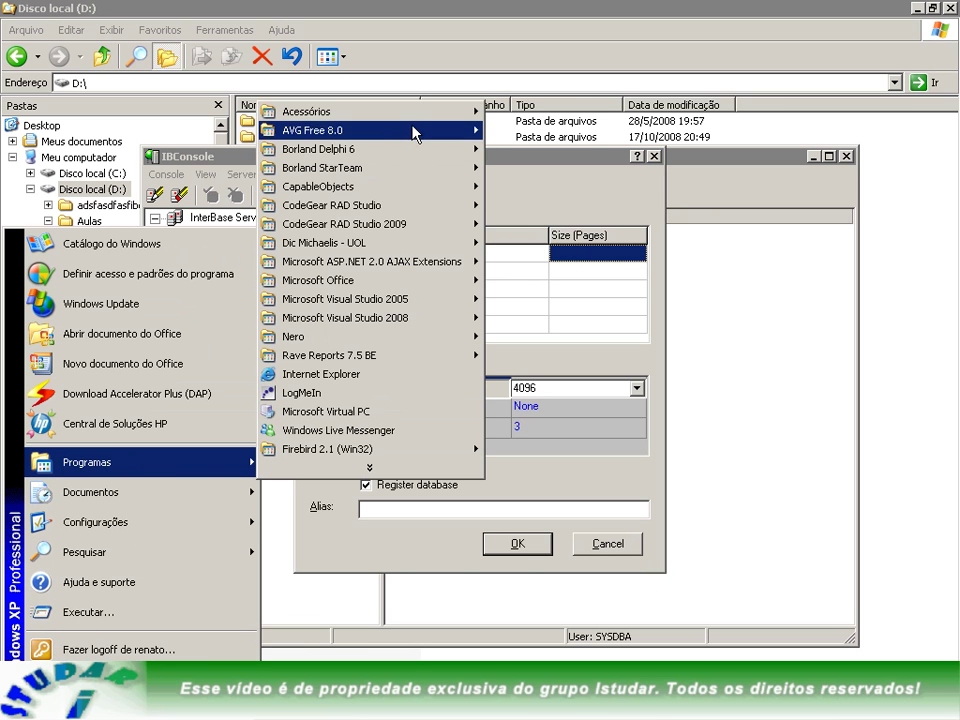
{"action": "mouse_move", "coordinate": [483, 110]}
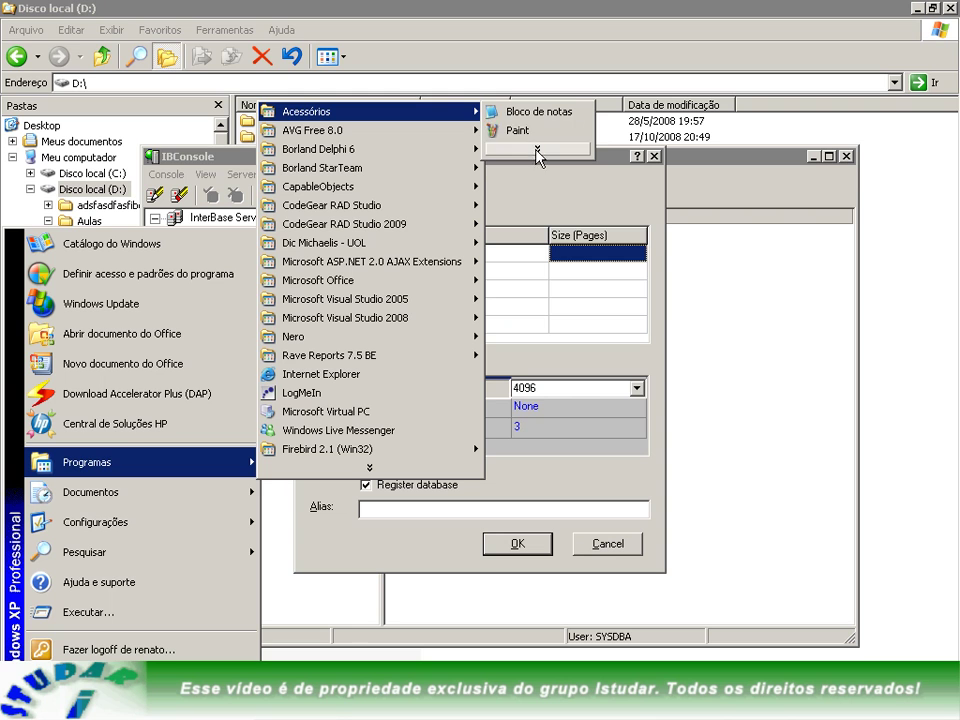
{"action": "left_click", "coordinate": [538, 134]}
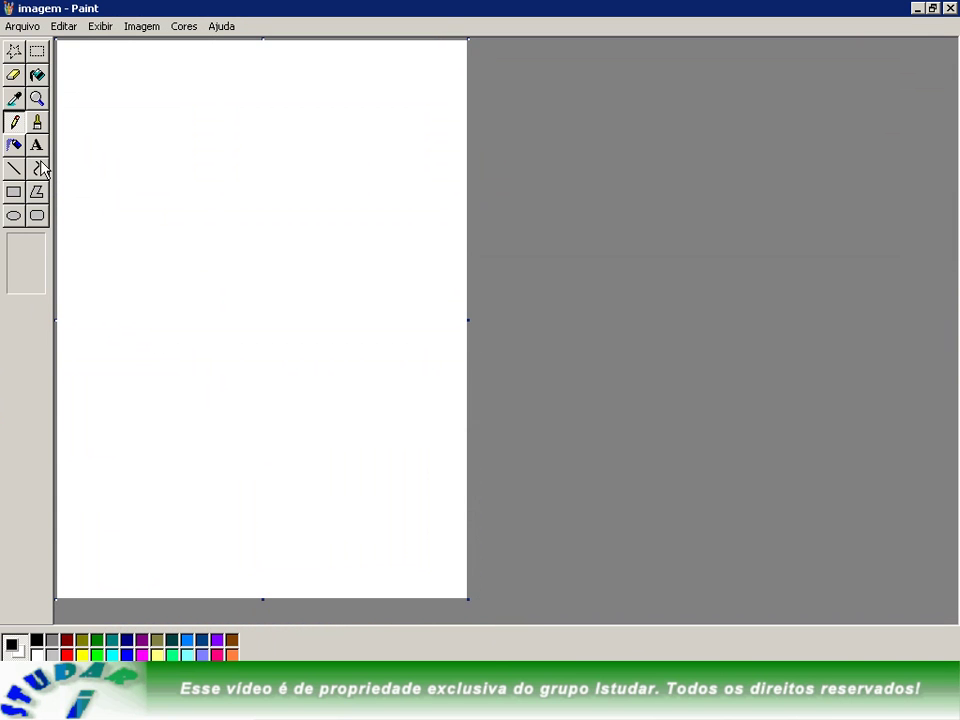
{"action": "left_click", "coordinate": [14, 192]}
{"action": "mouse_move", "coordinate": [149, 114]}
{"action": "left_mouse_down"}
{"action": "mouse_move", "coordinate": [294, 399]}
{"action": "mouse_move", "coordinate": [336, 443]}
{"action": "left_mouse_up"}
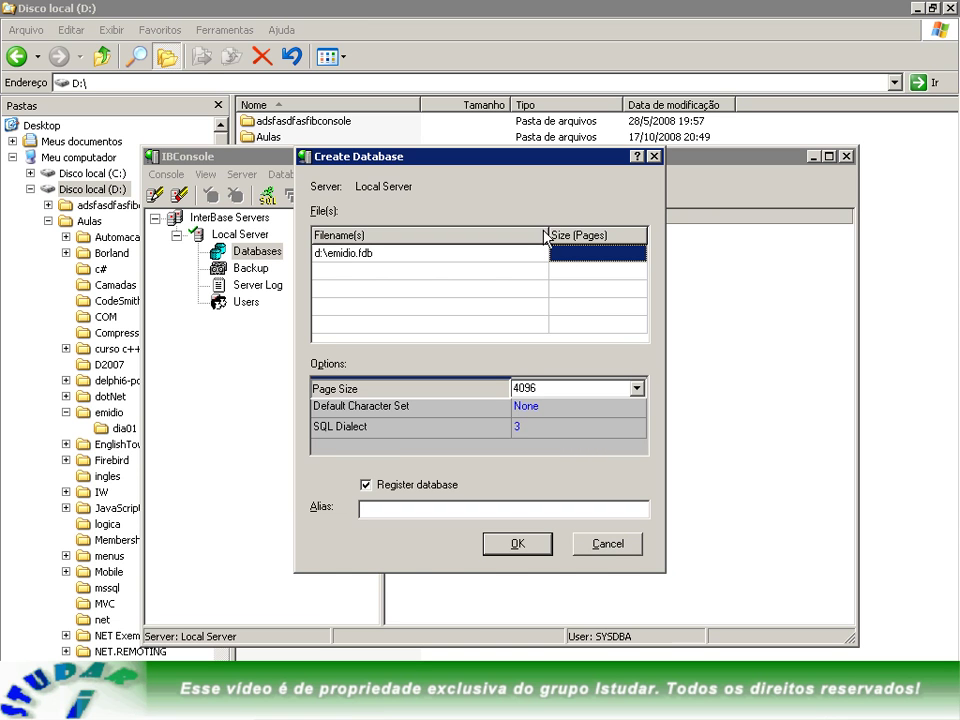
- Return to the Create Database dialog, narrow the Filename(s) column and select the file's Size (Pages) cell
{"action": "left_click_drag", "start_coordinate": [549, 234], "coordinate": [524, 235]}
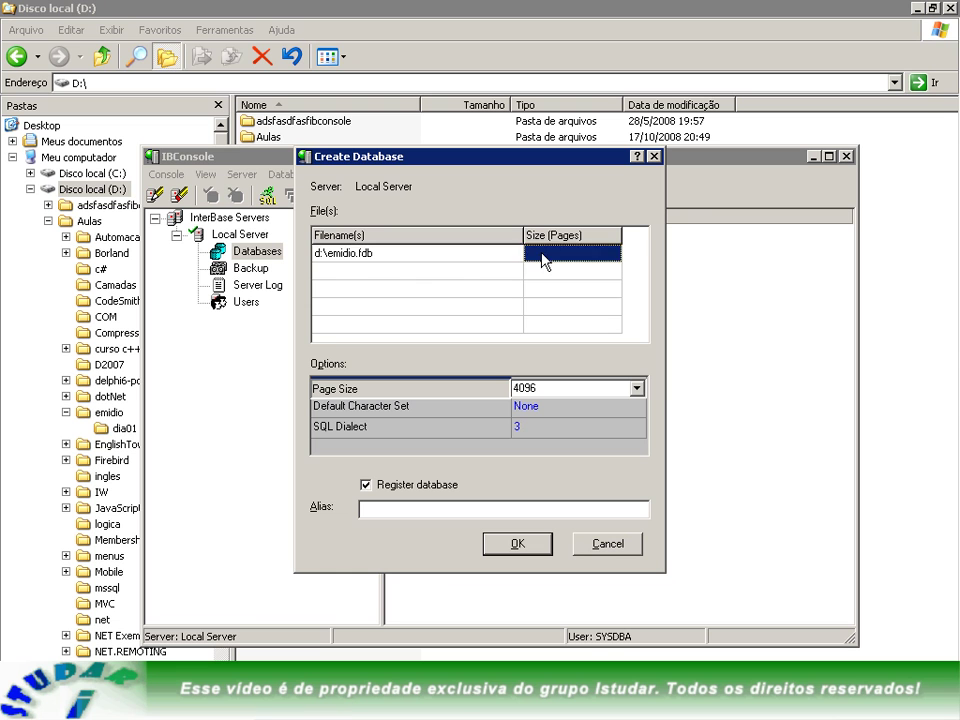
{"action": "left_click", "coordinate": [516, 260]}
{"action": "left_click", "coordinate": [552, 253]}
{"action": "left_click", "coordinate": [552, 253]}
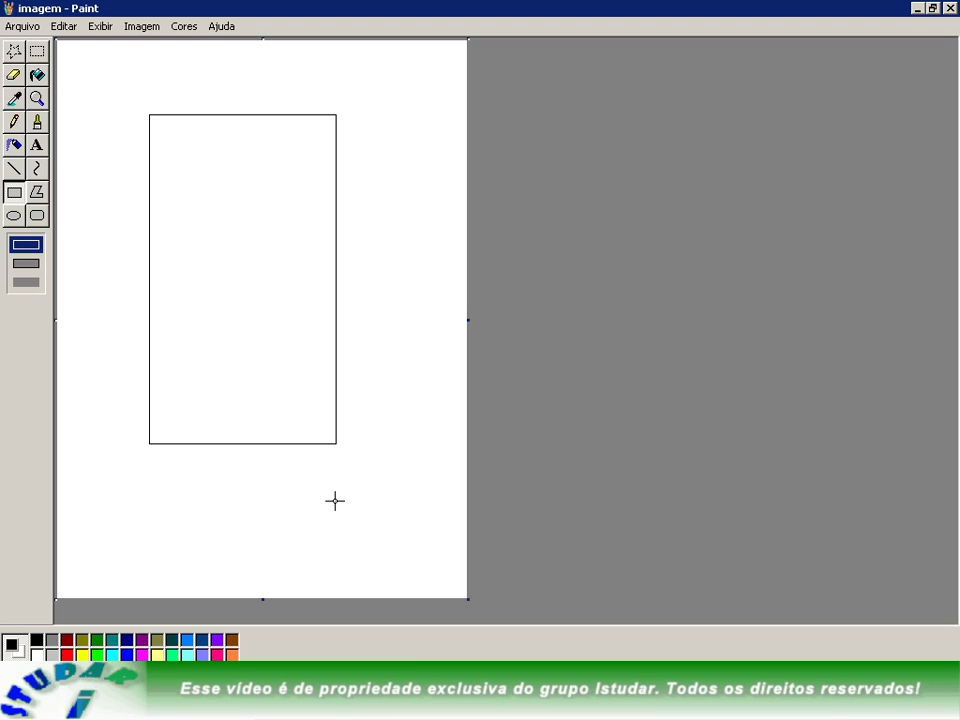
- Switch to Paint and divide the rectangle into a grid with five horizontal and four vertical lines
{"action": "left_click", "coordinate": [14, 168]}
{"action": "left_click_drag", "start_coordinate": [140, 144], "coordinate": [362, 144]}
{"action": "left_click_drag", "start_coordinate": [130, 185], "coordinate": [346, 181]}
{"action": "left_click_drag", "start_coordinate": [130, 218], "coordinate": [342, 214]}
{"action": "left_click_drag", "start_coordinate": [132, 251], "coordinate": [362, 243]}
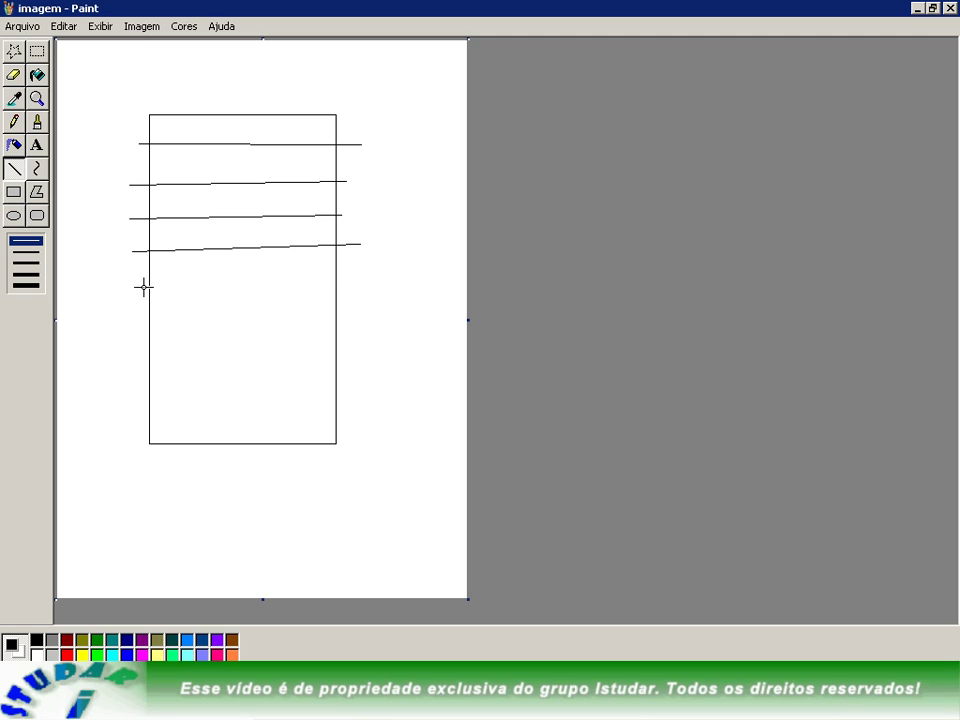
{"action": "left_click_drag", "start_coordinate": [131, 282], "coordinate": [363, 284]}
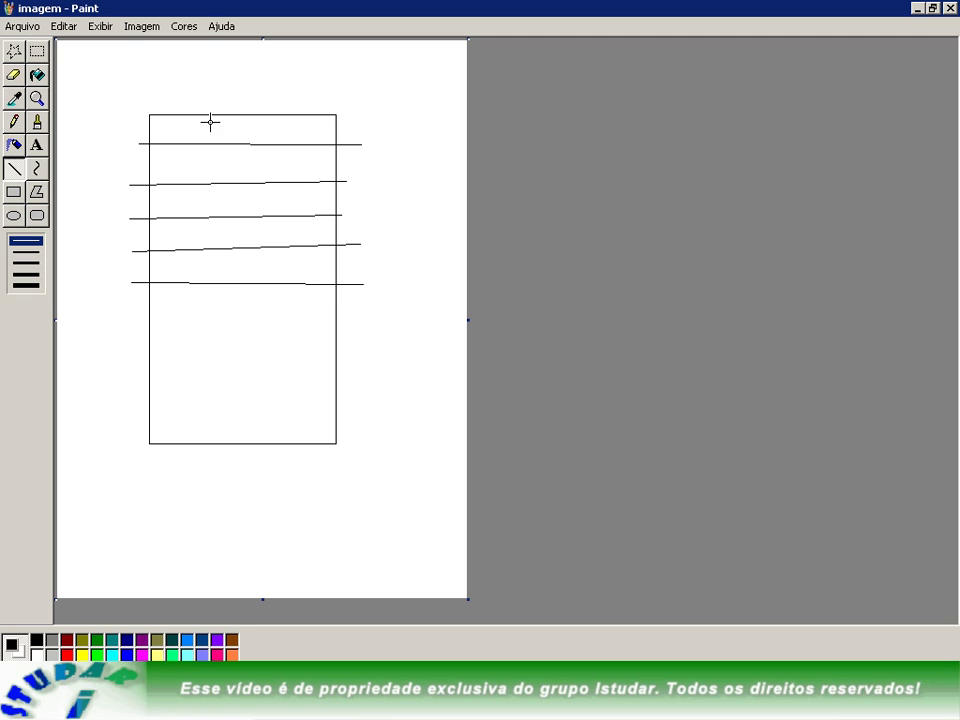
{"action": "left_click_drag", "start_coordinate": [180, 101], "coordinate": [179, 468]}
{"action": "left_click_drag", "start_coordinate": [215, 99], "coordinate": [210, 467]}
{"action": "left_click_drag", "start_coordinate": [245, 95], "coordinate": [248, 476]}
{"action": "left_click_drag", "start_coordinate": [278, 96], "coordinate": [283, 468]}
- Label the first three cells of the grid's top row a, b and c, using text with a transparent background
{"action": "left_click", "coordinate": [38, 150]}
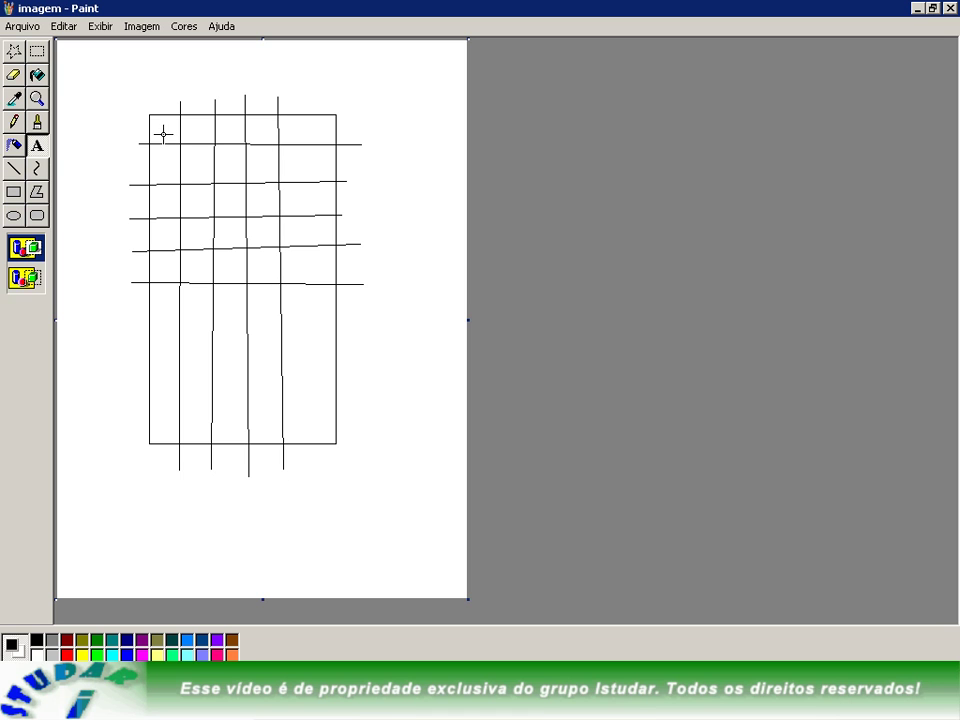
{"action": "left_click_drag", "start_coordinate": [154, 122], "coordinate": [167, 139]}
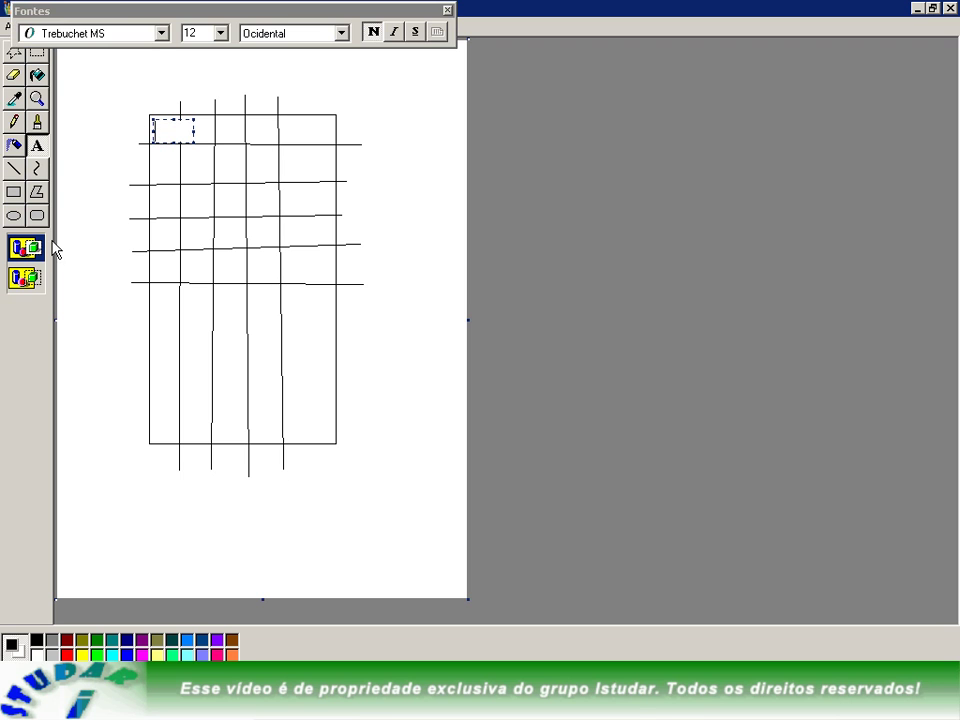
{"action": "left_click", "coordinate": [24, 279]}
{"action": "type", "text": "a"}
{"action": "left_click", "coordinate": [184, 119]}
{"action": "left_click_drag", "start_coordinate": [184, 119], "coordinate": [223, 162]}
{"action": "type", "text": "b"}
{"action": "left_click", "coordinate": [226, 128]}
{"action": "left_click_drag", "start_coordinate": [216, 117], "coordinate": [258, 162]}
{"action": "type", "text": "c"}
{"action": "left_click", "coordinate": [268, 129]}
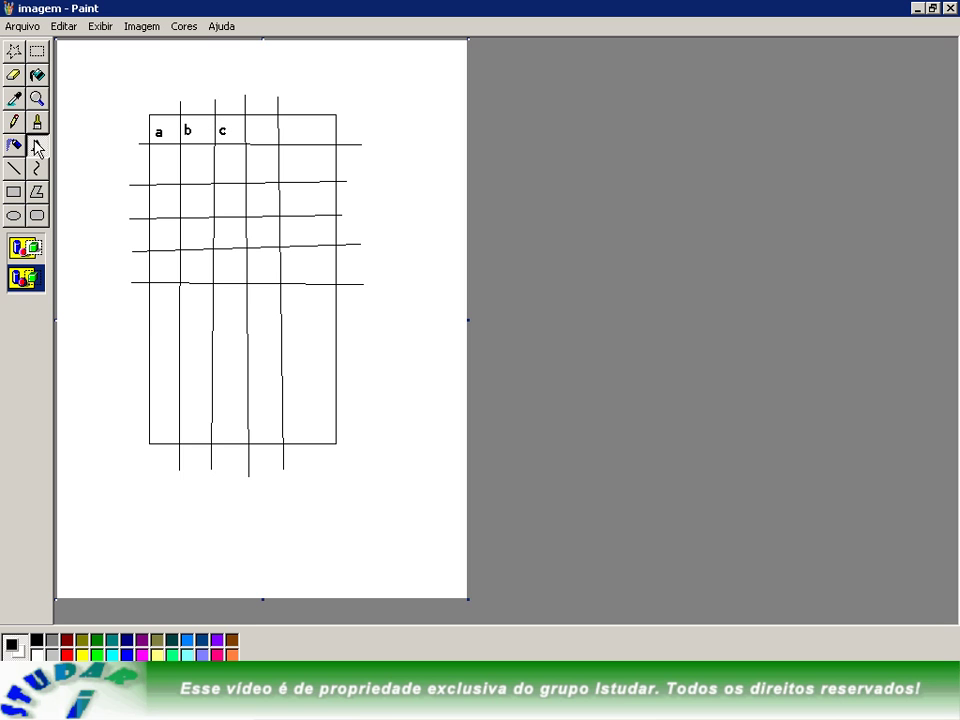
- Draw a line from cell a up out of the grid and label it 200kb
{"action": "left_click", "coordinate": [13, 169]}
{"action": "mouse_move", "coordinate": [156, 119]}
{"action": "left_mouse_down"}
{"action": "mouse_move", "coordinate": [197, 70]}
{"action": "mouse_move", "coordinate": [268, 77]}
{"action": "left_mouse_up"}
{"action": "left_click", "coordinate": [37, 145]}
{"action": "type", "text": "200kb"}
{"action": "left_click", "coordinate": [306, 79]}
- Draw one line each from cells b and c, up and to the right out of the grid
{"action": "left_click", "coordinate": [15, 168]}
{"action": "left_click_drag", "start_coordinate": [188, 127], "coordinate": [291, 73]}
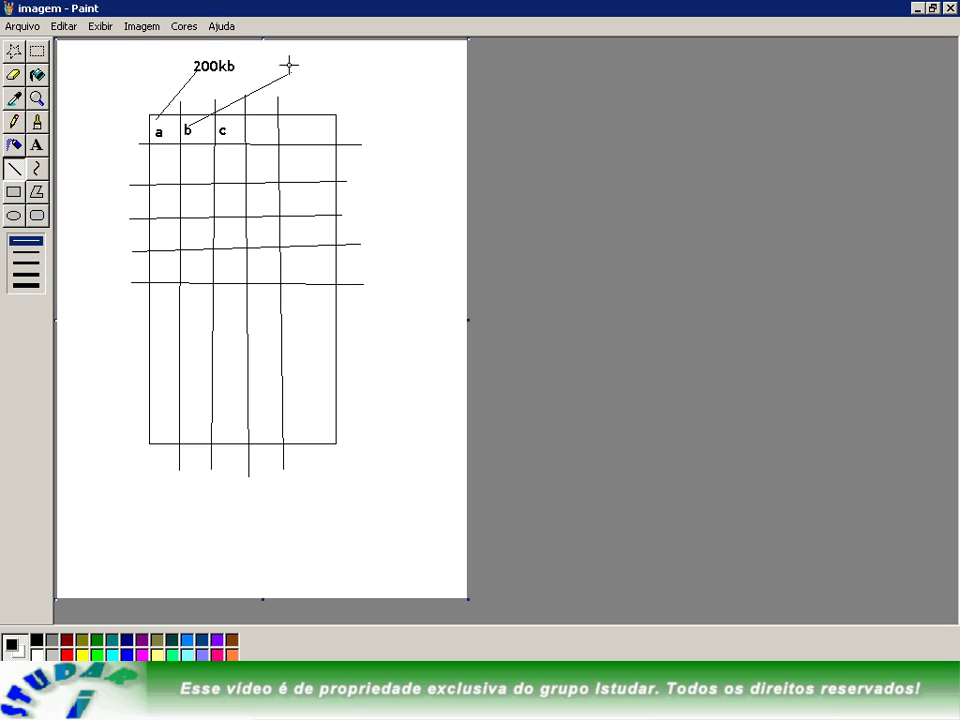
{"action": "left_click", "coordinate": [37, 145]}
{"action": "left_click_drag", "start_coordinate": [228, 124], "coordinate": [371, 103]}
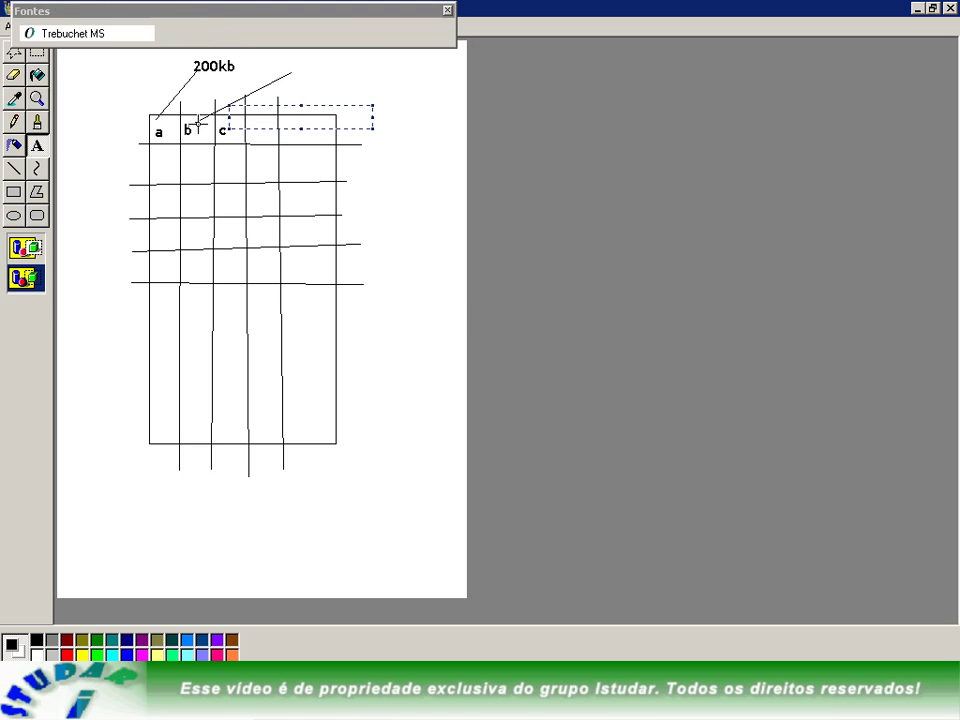
{"action": "left_click", "coordinate": [15, 168]}
{"action": "left_click_drag", "start_coordinate": [230, 131], "coordinate": [378, 107]}
- Label the line from cell b 300kb and the line from cell c 500kb
{"action": "left_click", "coordinate": [37, 145]}
{"action": "left_click_drag", "start_coordinate": [265, 53], "coordinate": [330, 75]}
{"action": "type", "text": "300kb"}
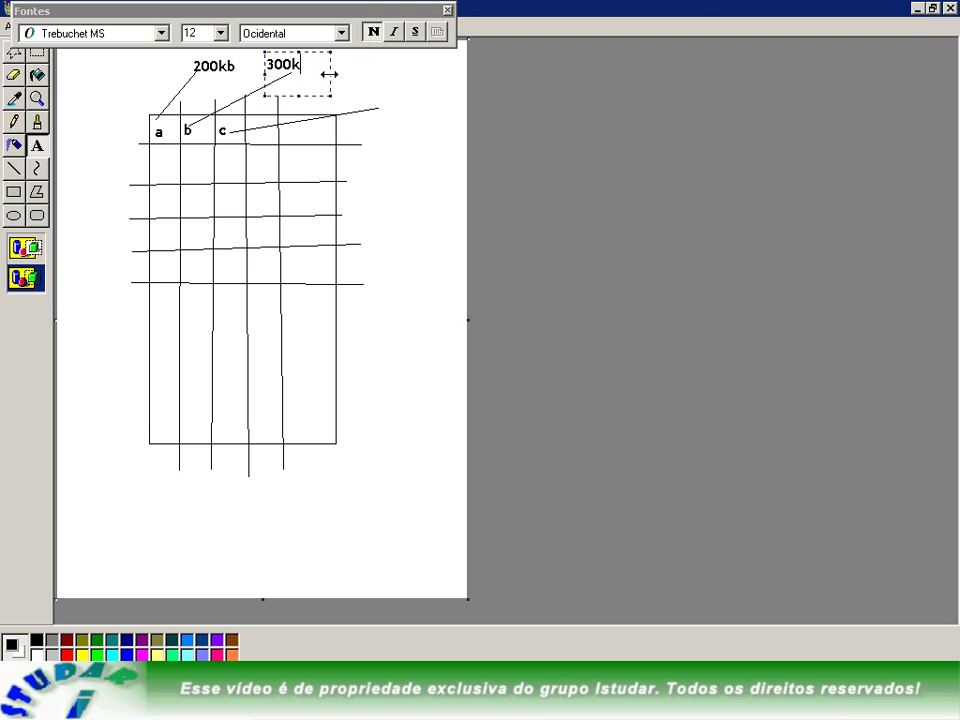
{"action": "left_click", "coordinate": [366, 90]}
{"action": "left_click_drag", "start_coordinate": [364, 81], "coordinate": [434, 127]}
{"action": "type", "text": "500kb"}
{"action": "left_click", "coordinate": [436, 159]}
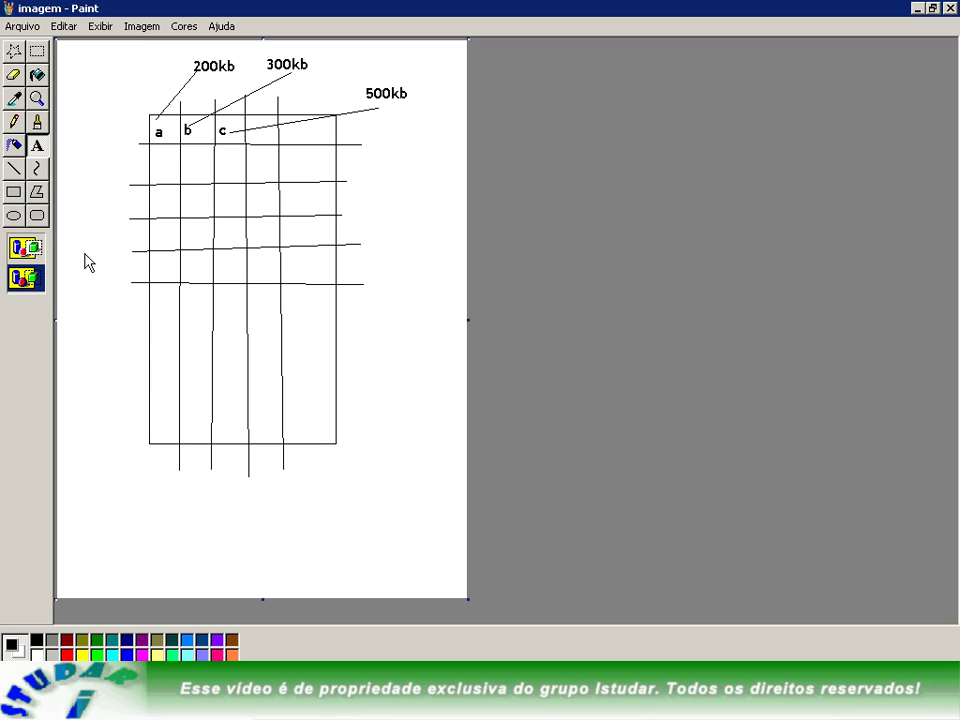
- Start a text block below the grid with the line "linha = registro = tupla"
{"action": "left_click_drag", "start_coordinate": [125, 490], "coordinate": [431, 565]}
{"action": "type", "text": "linha = "}
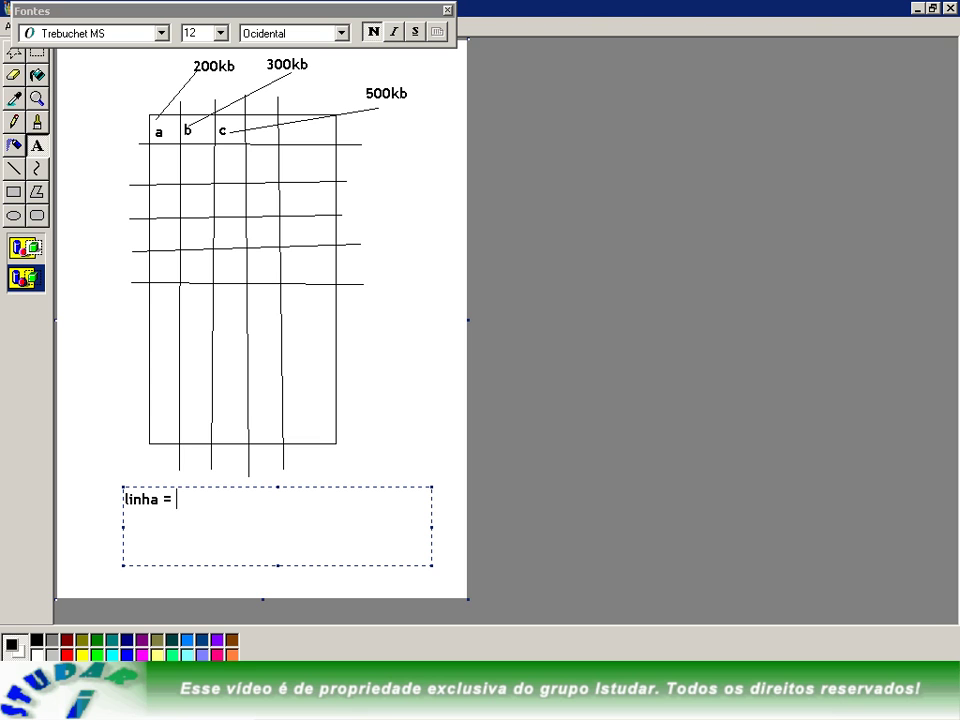
{"action": "type", "text": "registro = tupla"}
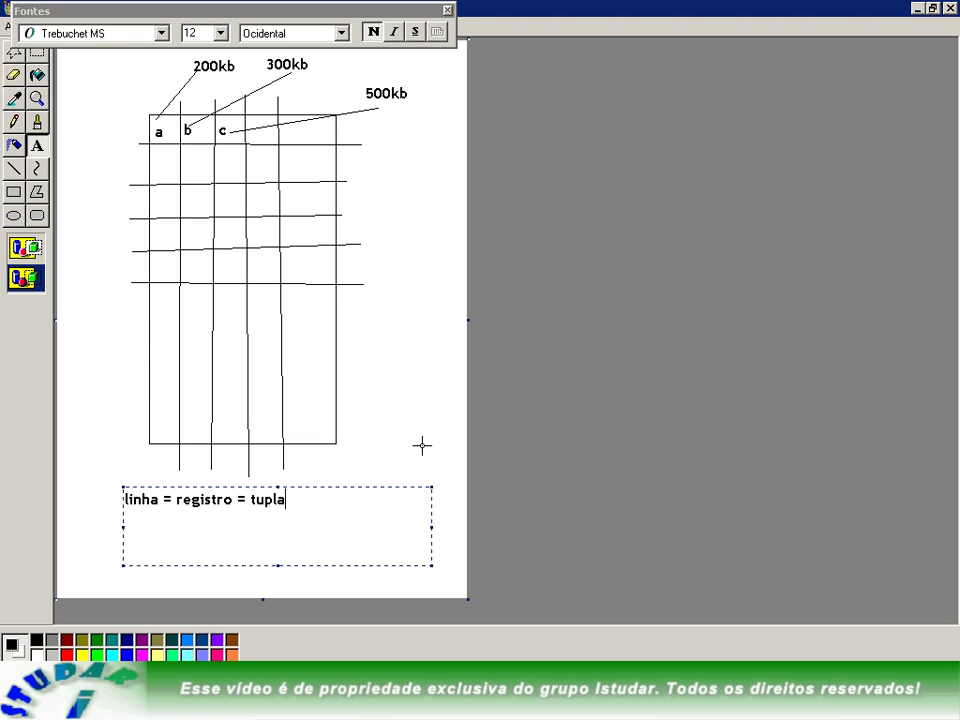
- Add the second line "coluna = campo = atributo" to the text block and place the text on the canvas
{"action": "key", "text": "Return"}
{"action": "type", "text": "coluna = campo"}
{"action": "type", "text": "= atributu"}
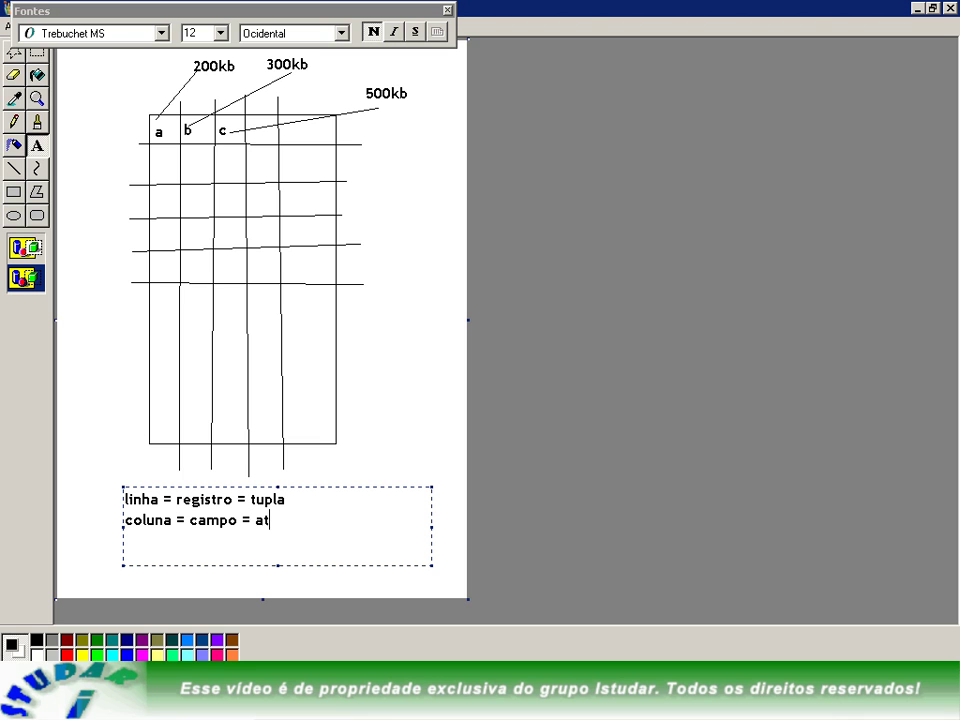
{"action": "key", "text": "BackSpace"}
{"action": "type", "text": "p"}
{"action": "key", "text": "BackSpace"}
{"action": "type", "text": "o"}
{"action": "key", "text": "Left"}
{"action": "key", "text": "Left"}
{"action": "key", "text": "Left"}
{"action": "key", "text": "Down"}
{"action": "key", "text": "Up"}
{"action": "key", "text": "Up"}
{"action": "key", "text": "Right"}
{"action": "key", "text": "Right"}
{"action": "key", "text": "Right"}
{"action": "key", "text": "Right"}
{"action": "key", "text": "Right"}
{"action": "key", "text": "Right"}
{"action": "key", "text": "Right"}
{"action": "key", "text": "Right"}
{"action": "key", "text": "Right"}
{"action": "key", "text": "Right"}
{"action": "key", "text": "Right"}
{"action": "key", "text": "Right"}
{"action": "key", "text": "Right"}
{"action": "key", "text": "Right"}
{"action": "left_click", "coordinate": [356, 469]}
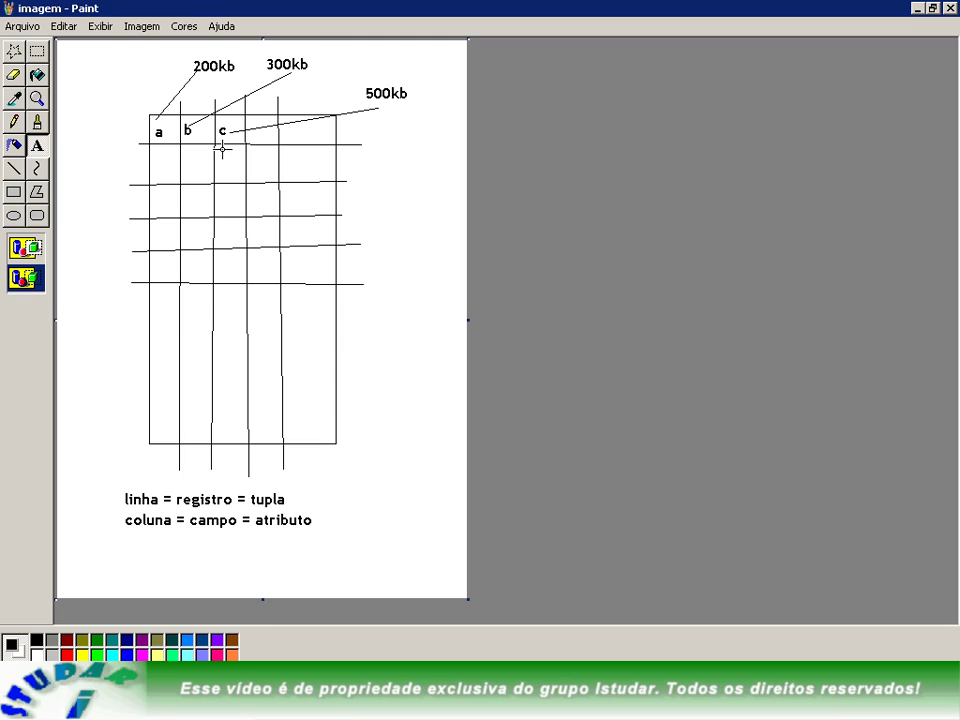
{"action": "key", "text": "alt+Tab"}
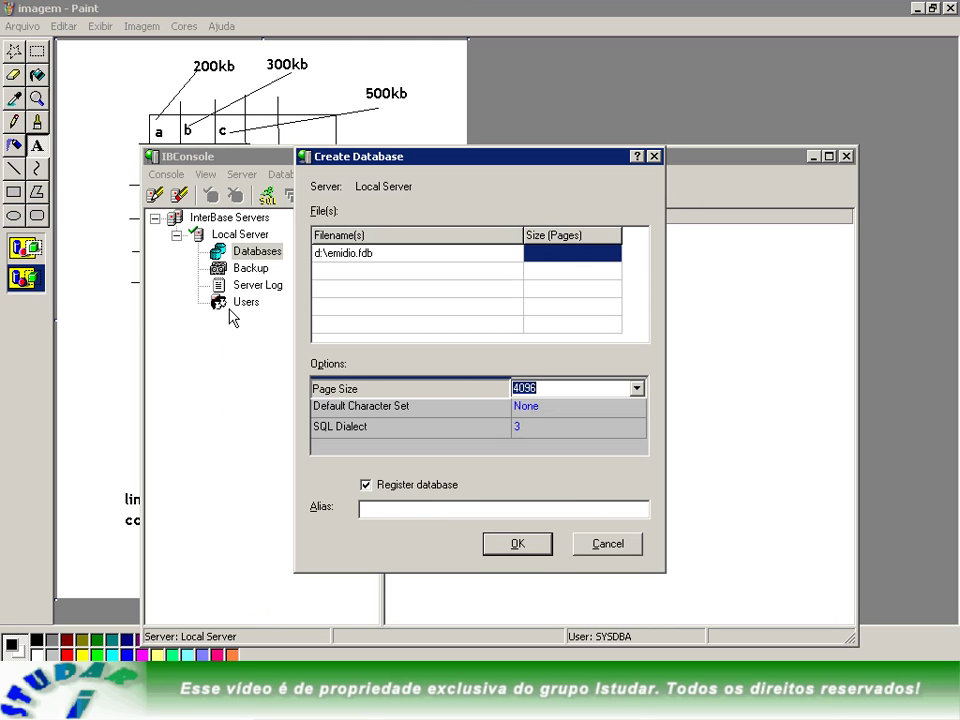
{"action": "key", "text": "alt+Tab"}
{"action": "left_click_drag", "start_coordinate": [96, 118], "coordinate": [138, 142]}
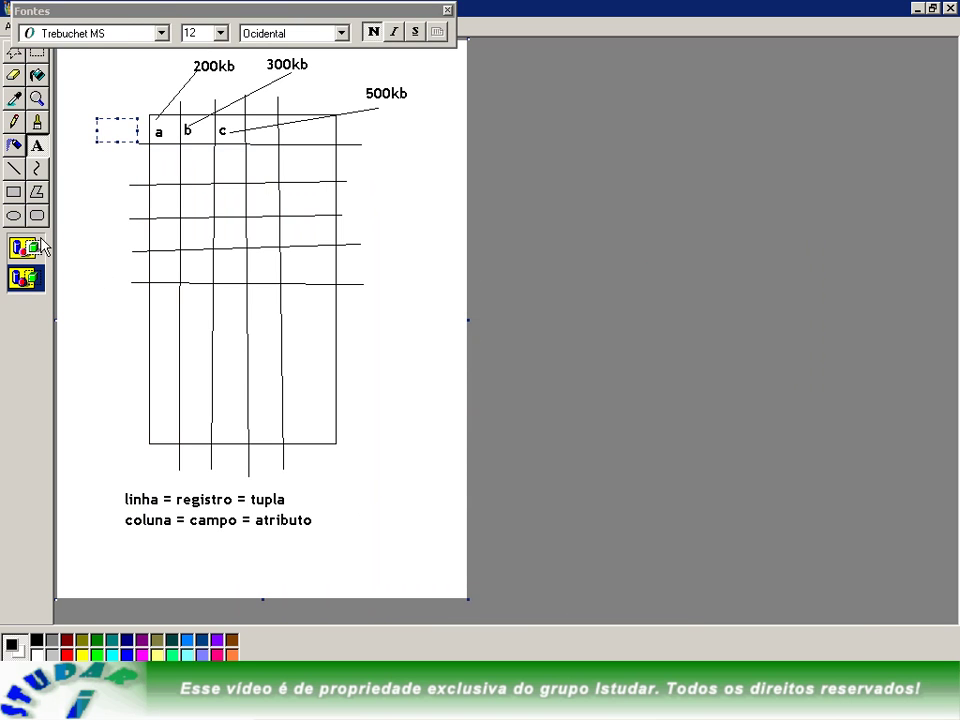
{"action": "left_click", "coordinate": [210, 251]}
- Write the note "pg = 500kb" just beyond the grid's lower right corner
{"action": "left_click_drag", "start_coordinate": [362, 454], "coordinate": [456, 529]}
{"action": "type", "text": "pg = 500kb"}
{"action": "left_click", "coordinate": [396, 230]}
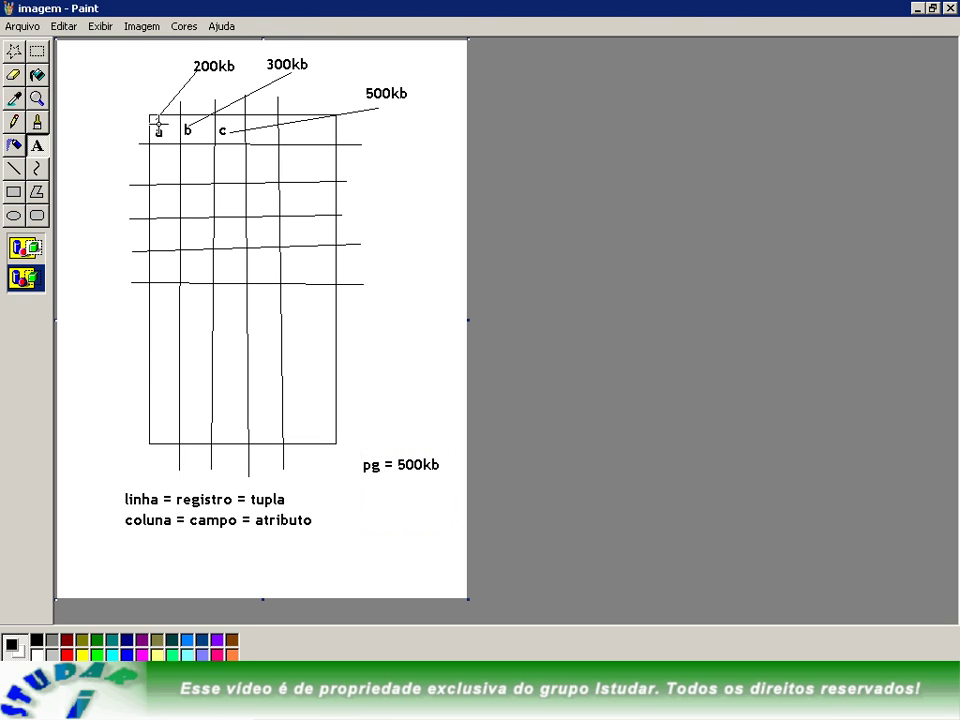
- Draw a line from the right end of the grid's top row and a small upright rectangle at its far end
{"action": "left_click", "coordinate": [14, 168]}
{"action": "mouse_move", "coordinate": [343, 131]}
{"action": "left_mouse_down"}
{"action": "mouse_move", "coordinate": [401, 208]}
{"action": "mouse_move", "coordinate": [386, 203]}
{"action": "mouse_move", "coordinate": [400, 203]}
{"action": "mouse_move", "coordinate": [453, 264]}
{"action": "left_mouse_up"}
{"action": "left_click", "coordinate": [14, 191]}
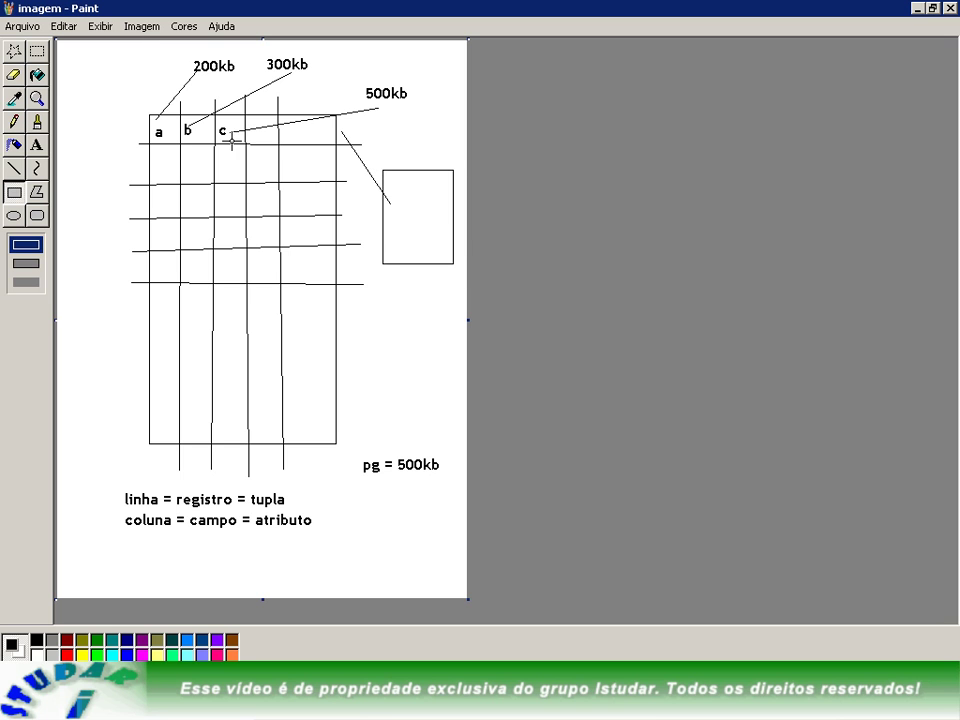
- Write "pg=500" with "500" on a second line in red inside the small rectangle beside the grid
{"action": "left_click", "coordinate": [37, 145]}
{"action": "left_click", "coordinate": [67, 652]}
{"action": "left_click_drag", "start_coordinate": [391, 187], "coordinate": [444, 252]}
{"action": "type", "text": "pg"}
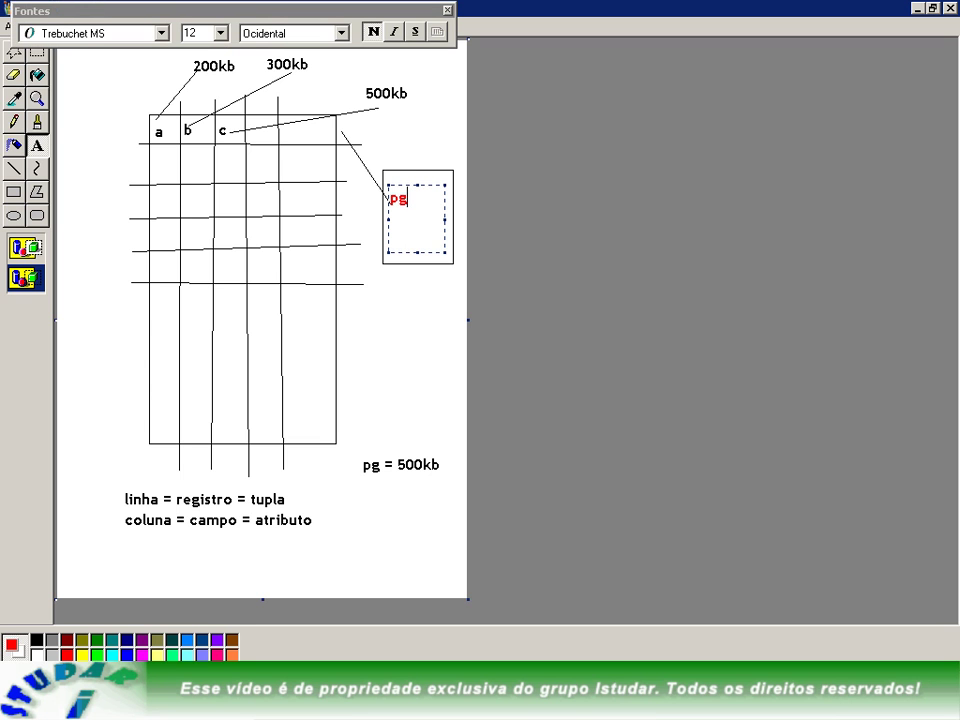
{"action": "type", "text": "=500"}
{"action": "key", "text": "Return"}
{"action": "type", "text": "500"}
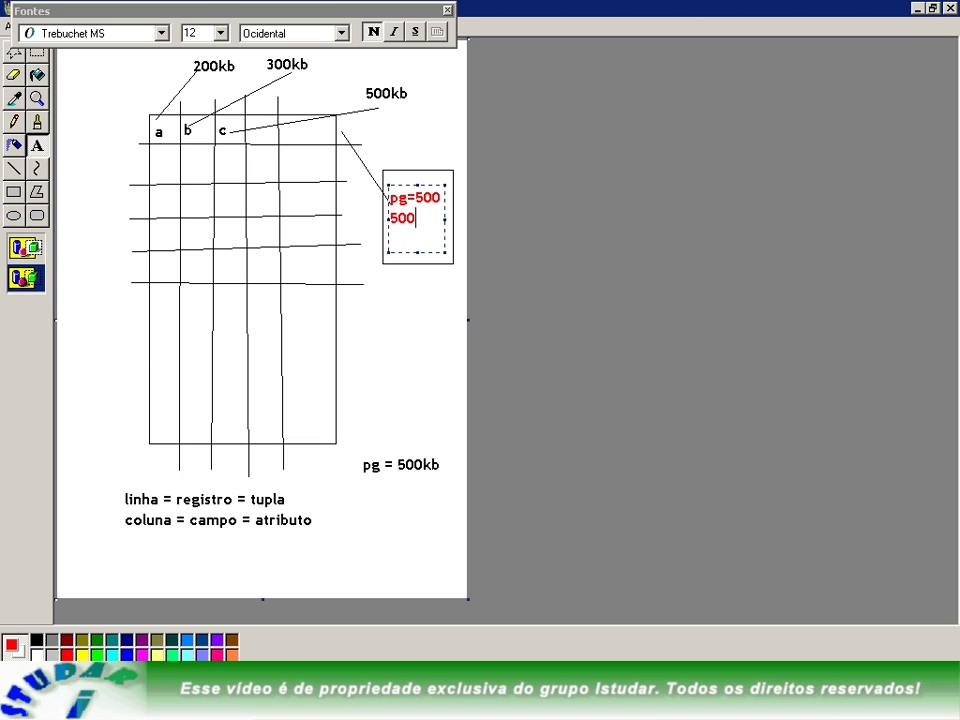
{"action": "left_click", "coordinate": [401, 326]}
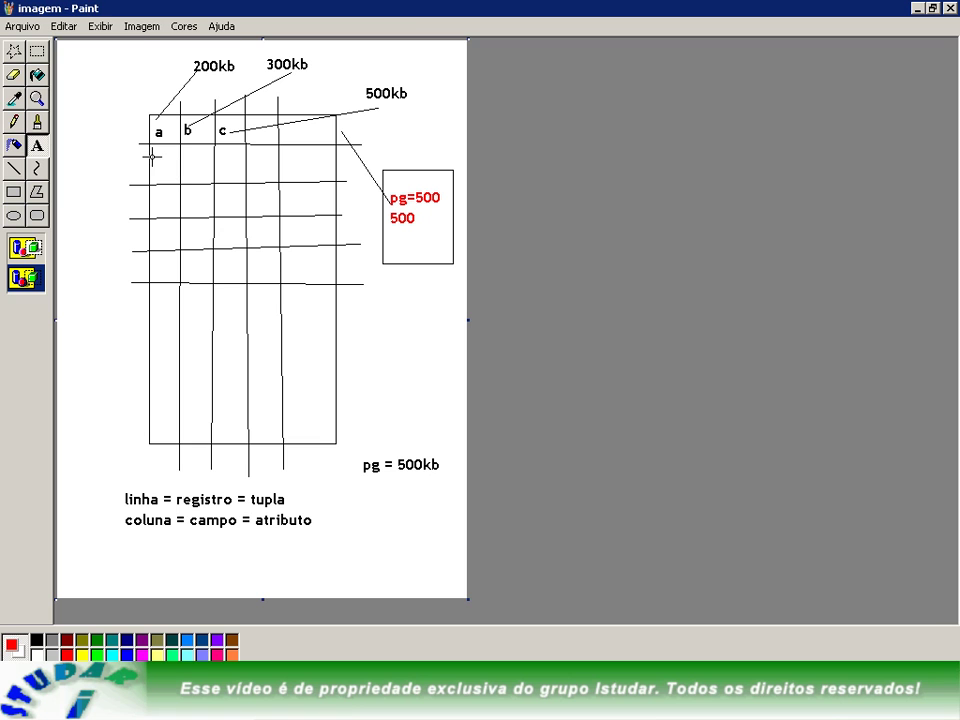
- Write a red g in the grid cell directly below a
{"action": "left_click_drag", "start_coordinate": [151, 157], "coordinate": [177, 180]}
{"action": "type", "text": "g"}
{"action": "left_click", "coordinate": [113, 192]}
- Draw a red line from g out past the grid's left edge, label it 50kb in red, and reselect the Line tool
{"action": "left_click", "coordinate": [14, 168]}
{"action": "left_click_drag", "start_coordinate": [158, 177], "coordinate": [117, 265]}
{"action": "left_click", "coordinate": [14, 215]}
{"action": "left_click", "coordinate": [37, 145]}
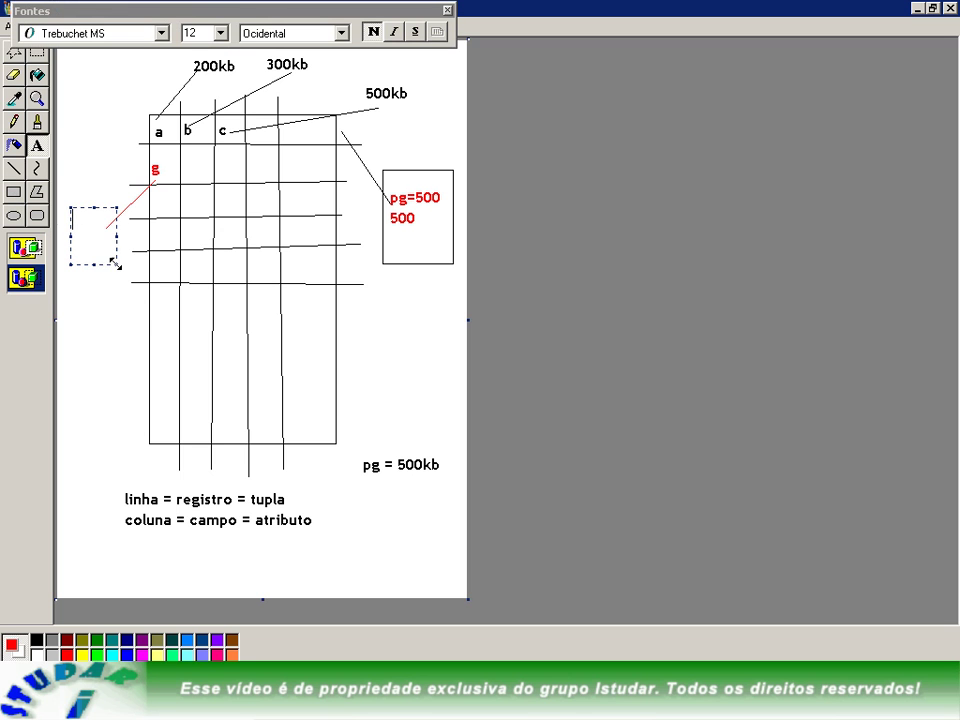
{"action": "type", "text": "50kb"}
{"action": "left_click", "coordinate": [111, 283]}
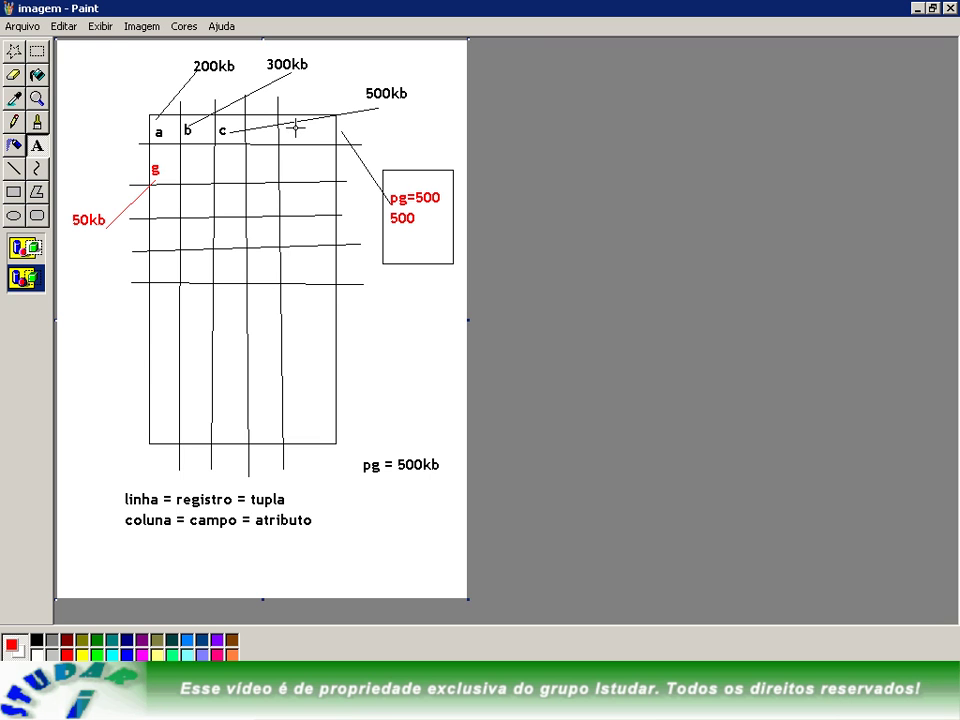
{"action": "left_click", "coordinate": [14, 168]}
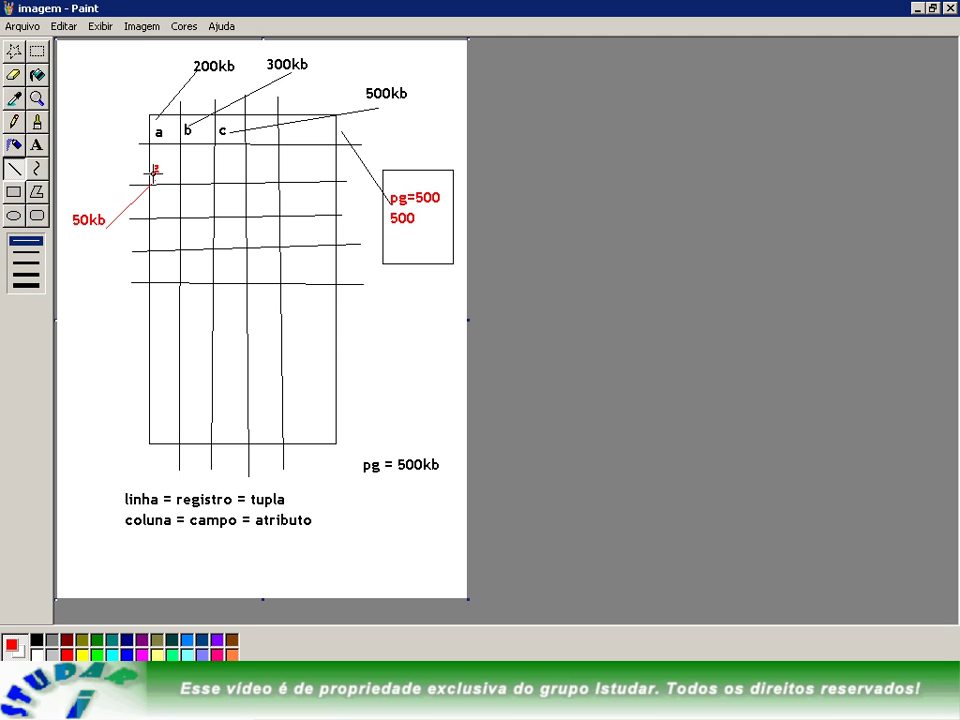
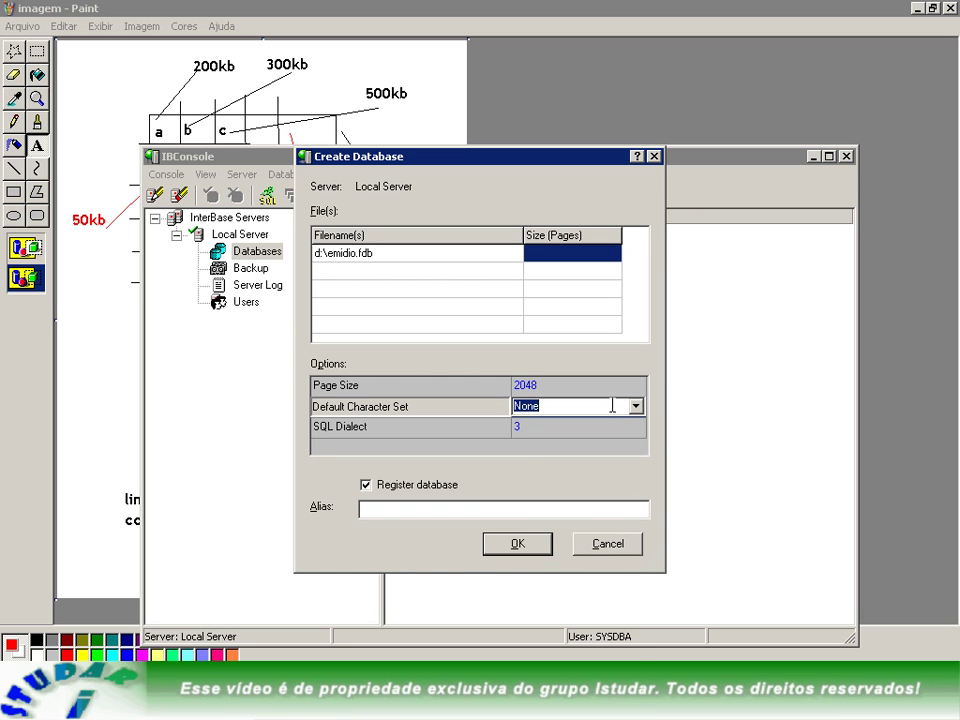
- Set the new database's default character set to WIN1250 in the Create Database dialog
{"action": "left_click", "coordinate": [635, 406]}
{"action": "left_click_drag", "start_coordinate": [641, 456], "coordinate": [639, 504]}
{"action": "left_click", "coordinate": [597, 459]}
{"action": "left_click", "coordinate": [565, 430]}
{"action": "left_click", "coordinate": [636, 407]}
{"action": "left_click", "coordinate": [635, 406]}
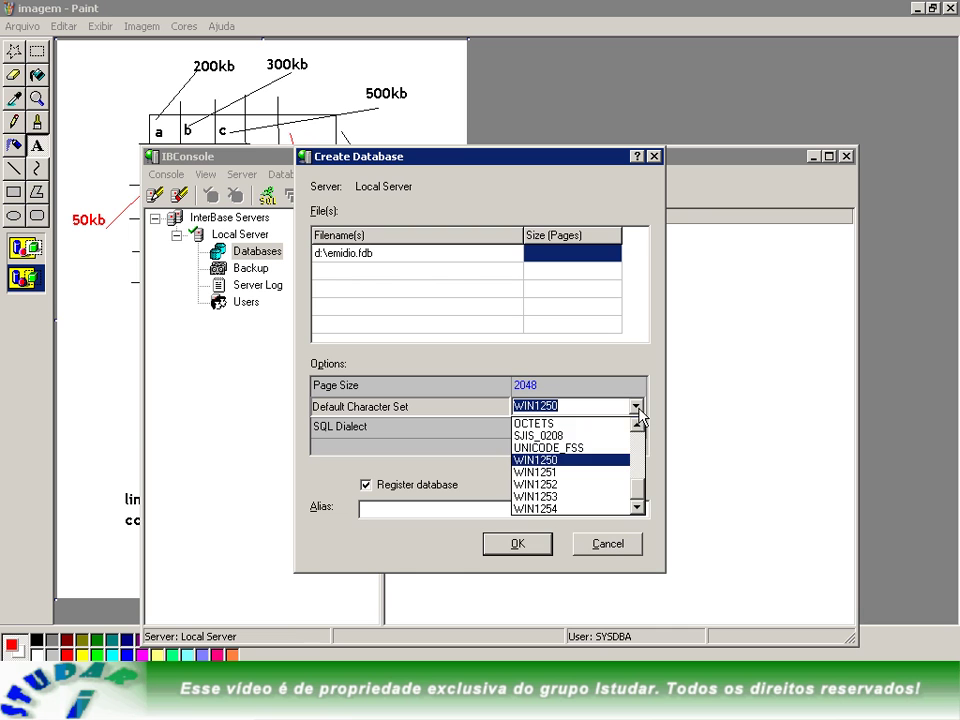
{"action": "left_click", "coordinate": [597, 461]}
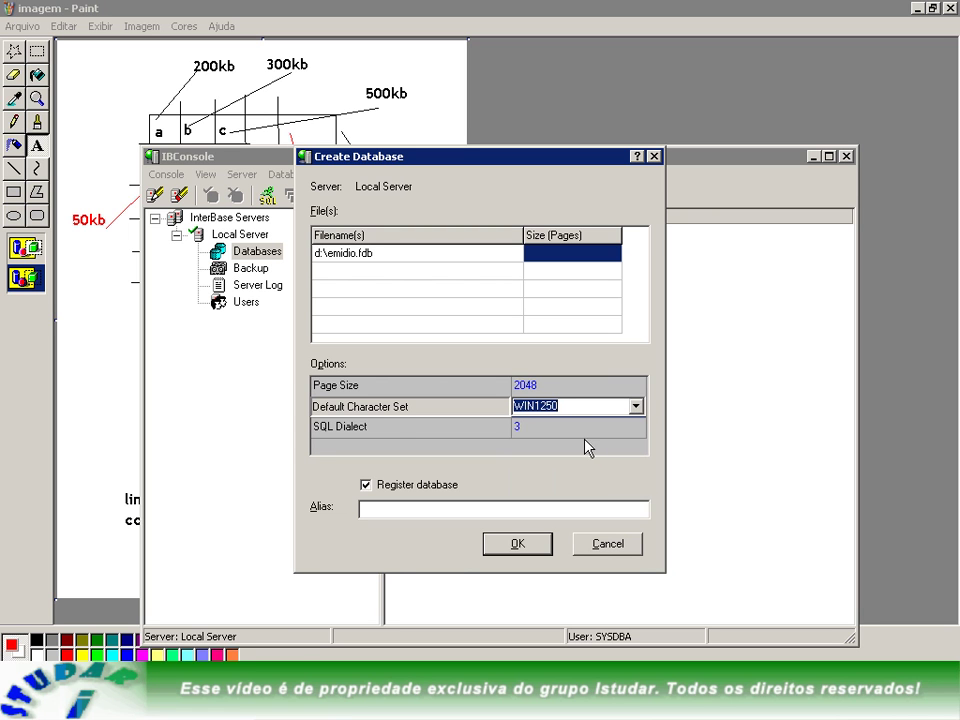
{"action": "left_click", "coordinate": [583, 427]}
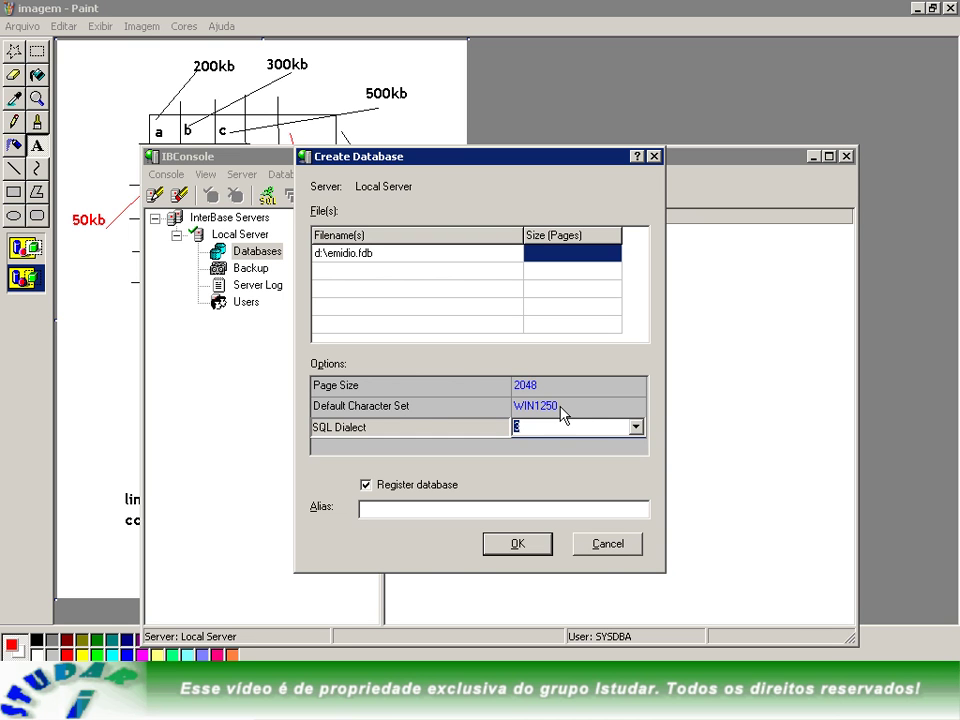
{"action": "left_click", "coordinate": [562, 406]}
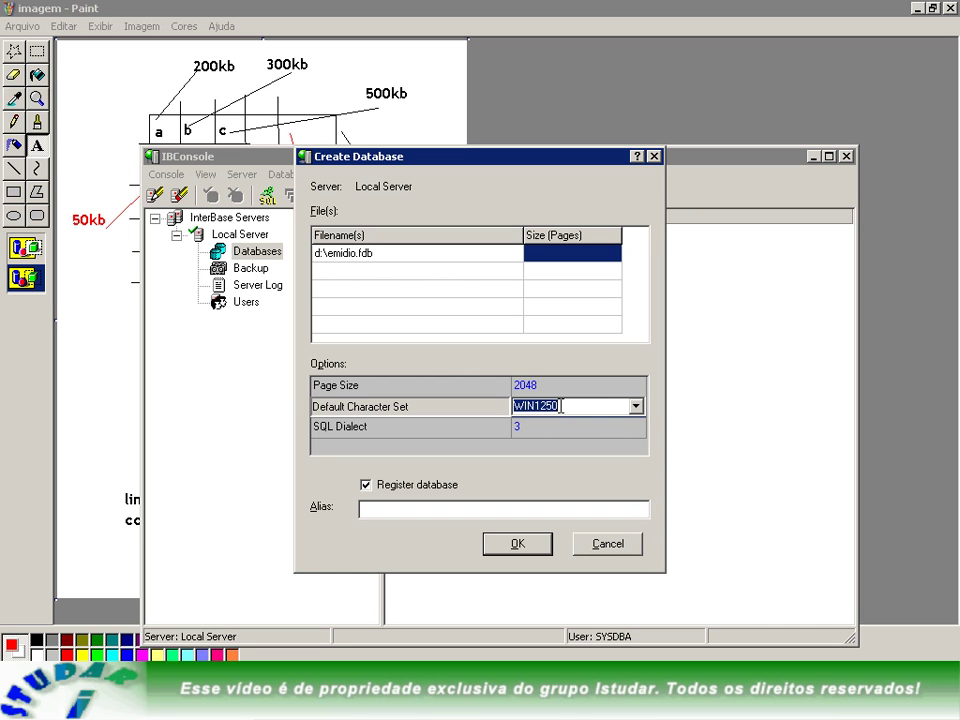
{"action": "left_click", "coordinate": [561, 406]}
{"action": "left_click", "coordinate": [557, 426]}
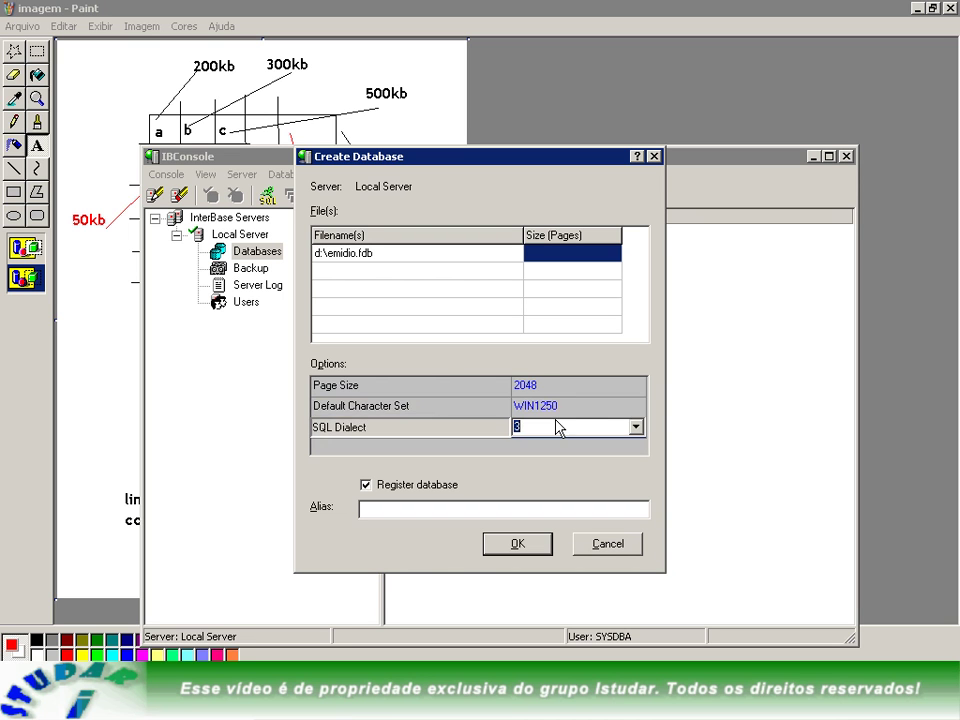
{"action": "left_click", "coordinate": [560, 405]}
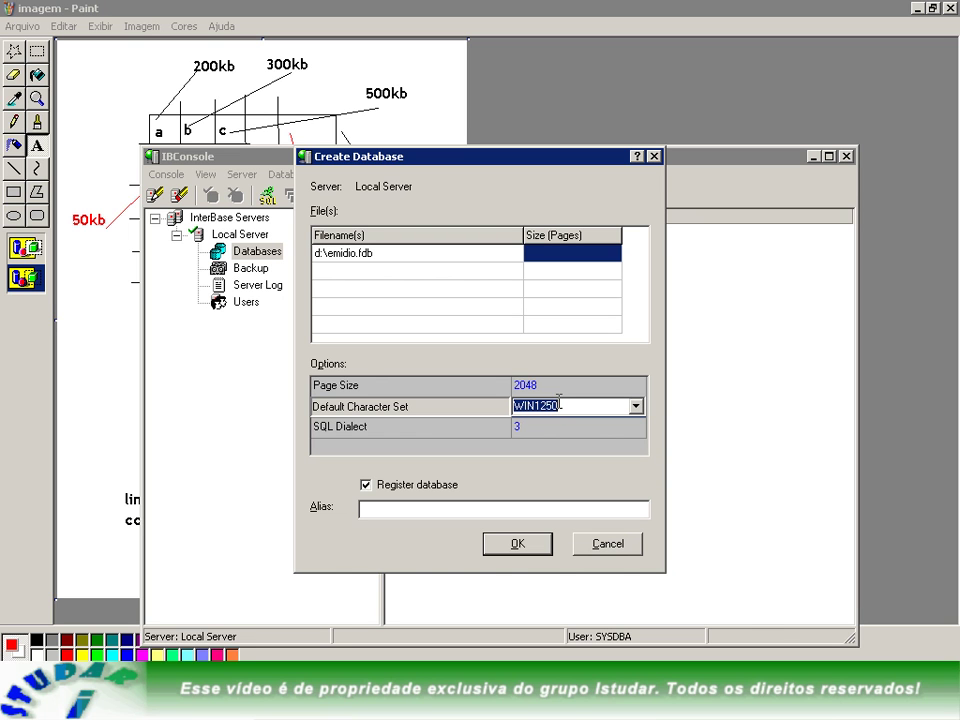
- Reselect WIN1250 as the default character set and 3 as the SQL dialect
{"action": "left_click", "coordinate": [636, 407]}
{"action": "left_click", "coordinate": [612, 462]}
{"action": "left_click", "coordinate": [596, 428]}
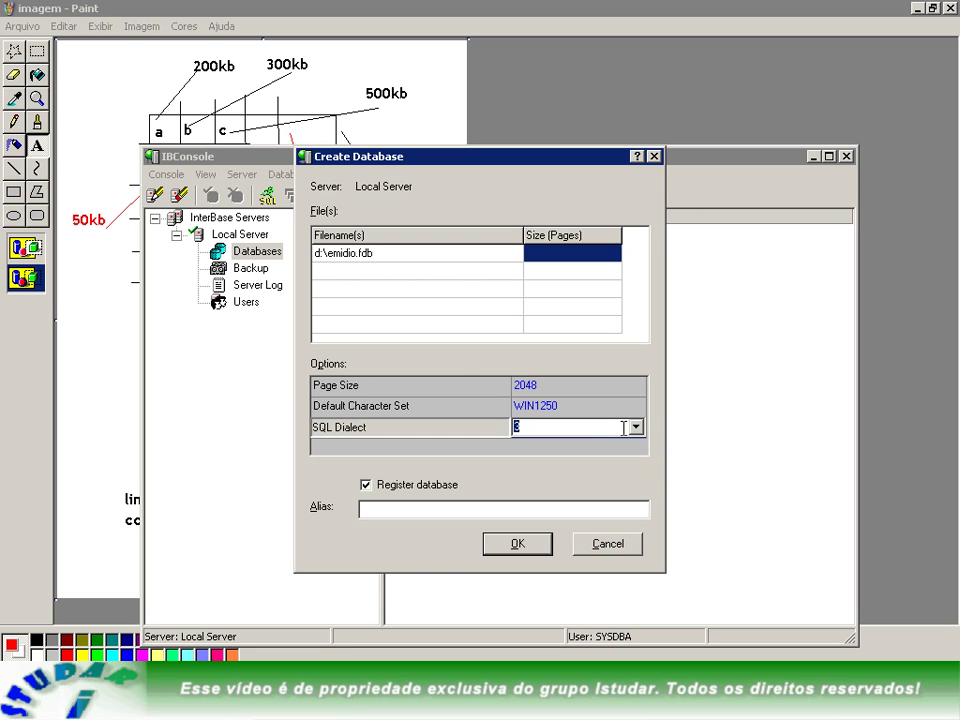
{"action": "left_click", "coordinate": [635, 427]}
{"action": "left_click", "coordinate": [522, 456]}
{"action": "left_click", "coordinate": [575, 406]}
{"action": "left_click", "coordinate": [572, 427]}
- Give the new database the alias emidio and create it
{"action": "left_click", "coordinate": [462, 502]}
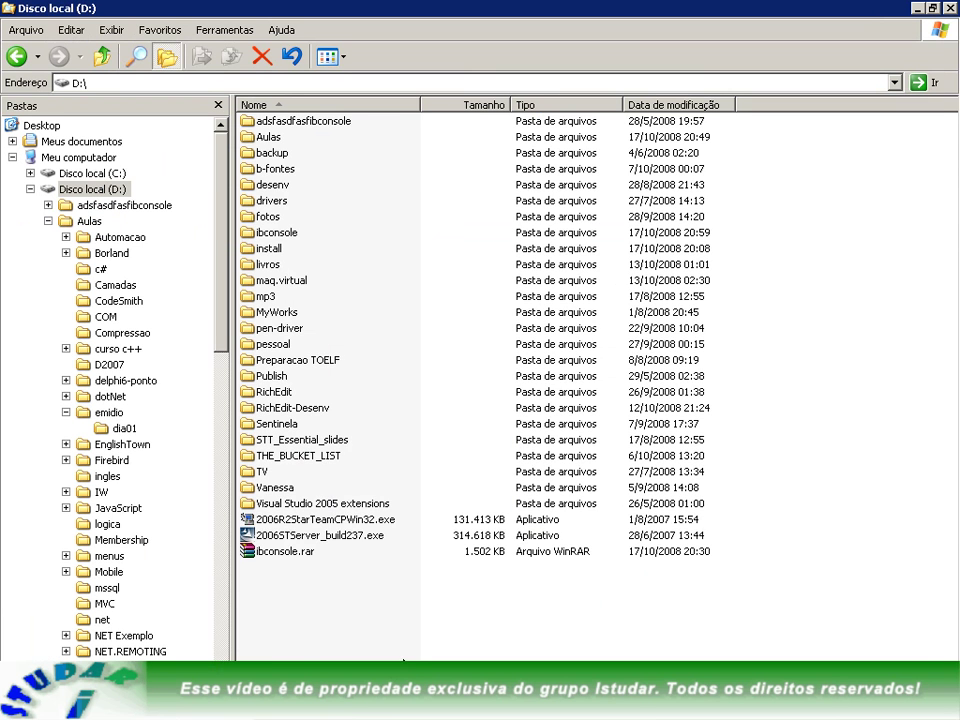
{"action": "key", "text": "alt+Tab"}
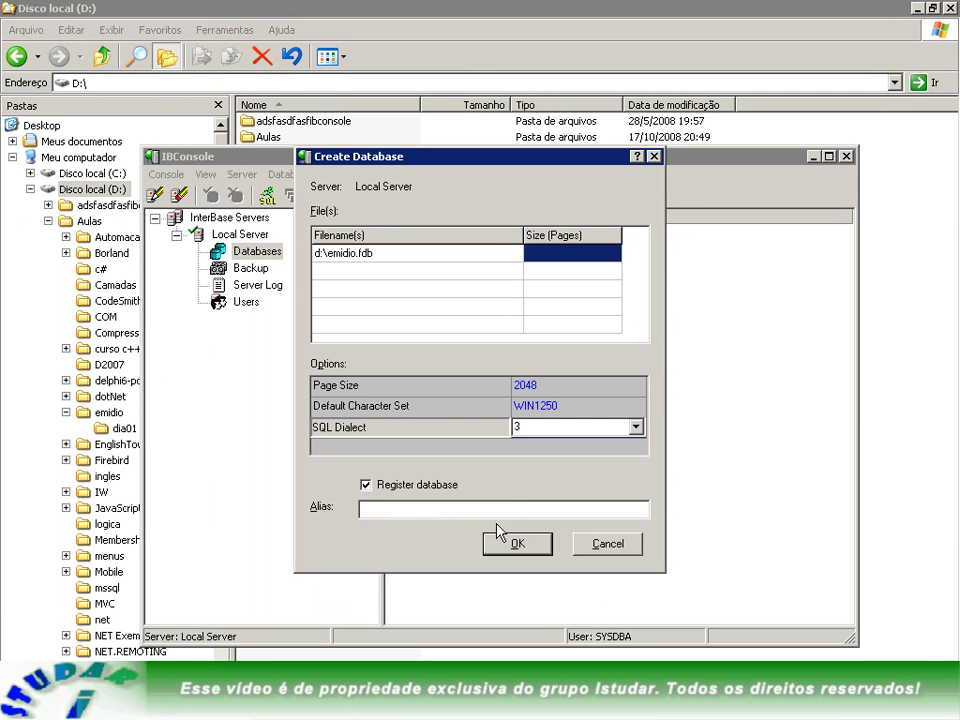
{"action": "type", "text": "emidio"}
{"action": "left_click", "coordinate": [530, 546]}
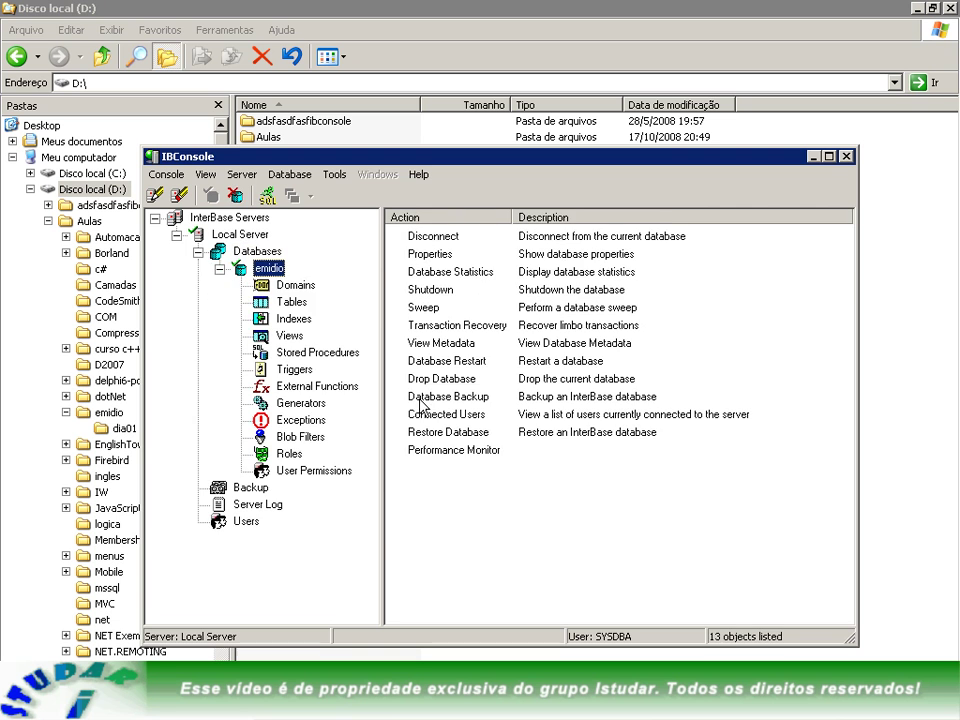
- Check drive D: in Explorer for the new EMIDIO.FDB file, then switch back to Paint
{"action": "left_click", "coordinate": [445, 8]}
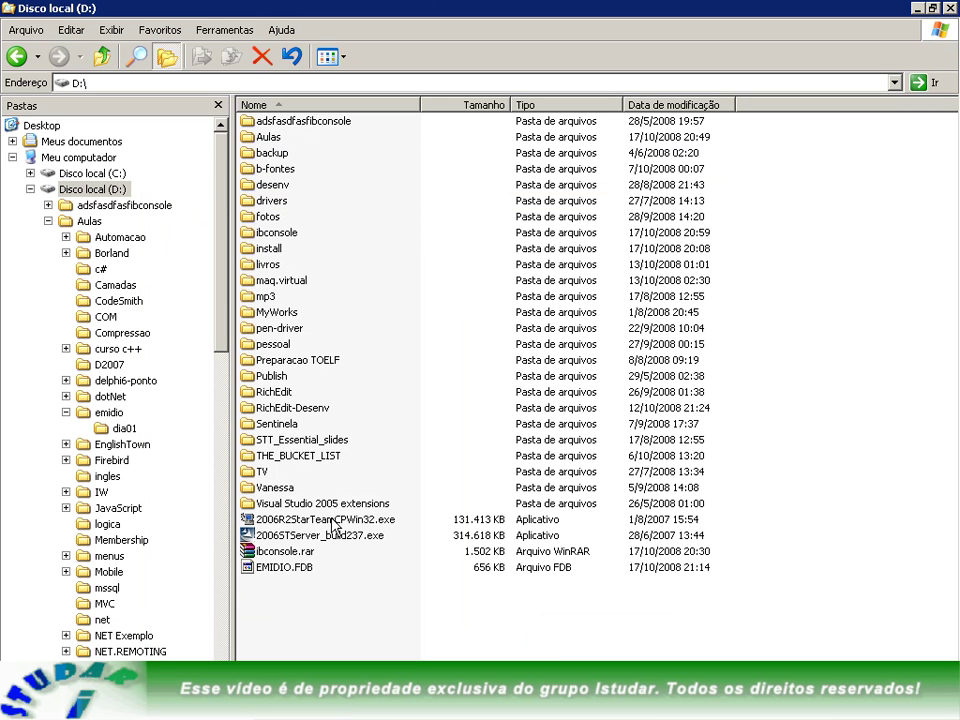
{"action": "left_click", "coordinate": [268, 567]}
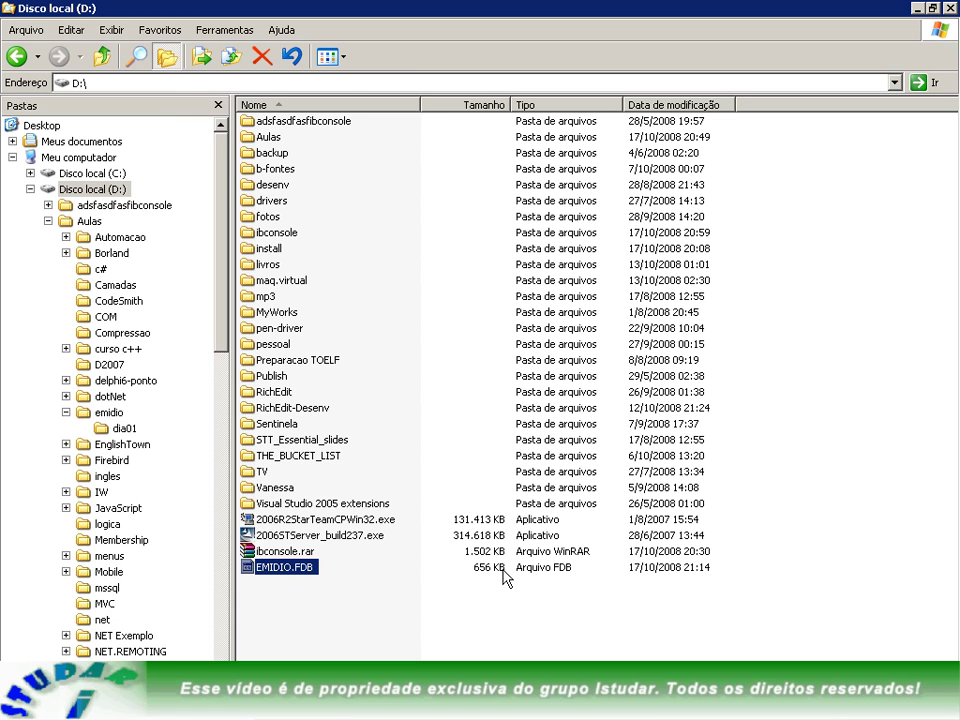
{"action": "key", "text": "alt+Tab"}
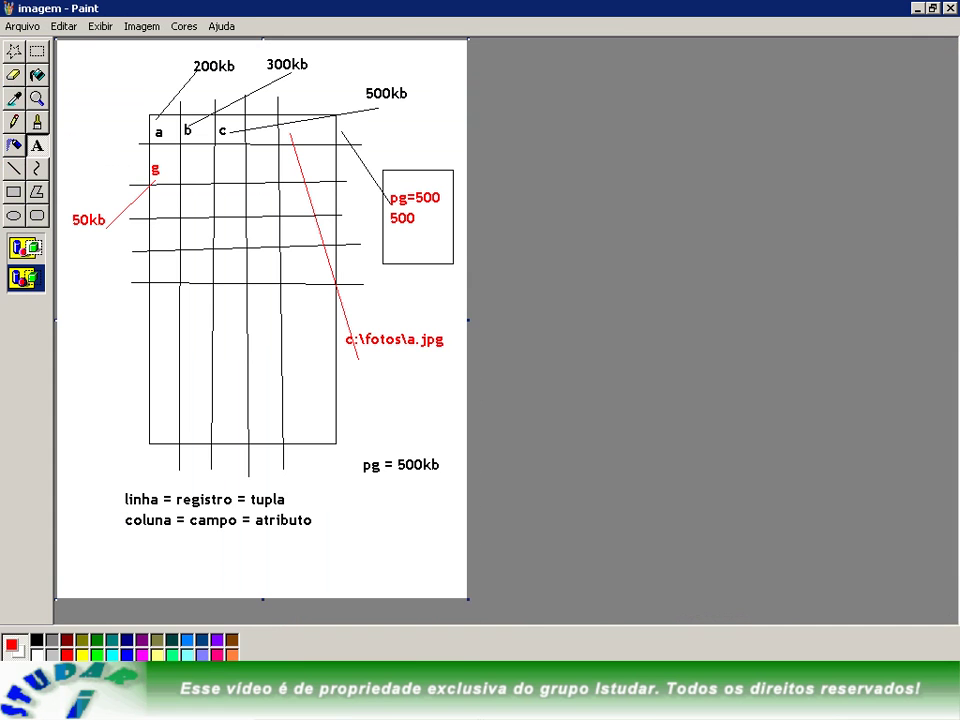
- Close Paint without saving the changes to the drawing and return to EMIDIO.FDB on drive D:
{"action": "left_click", "coordinate": [946, 8]}
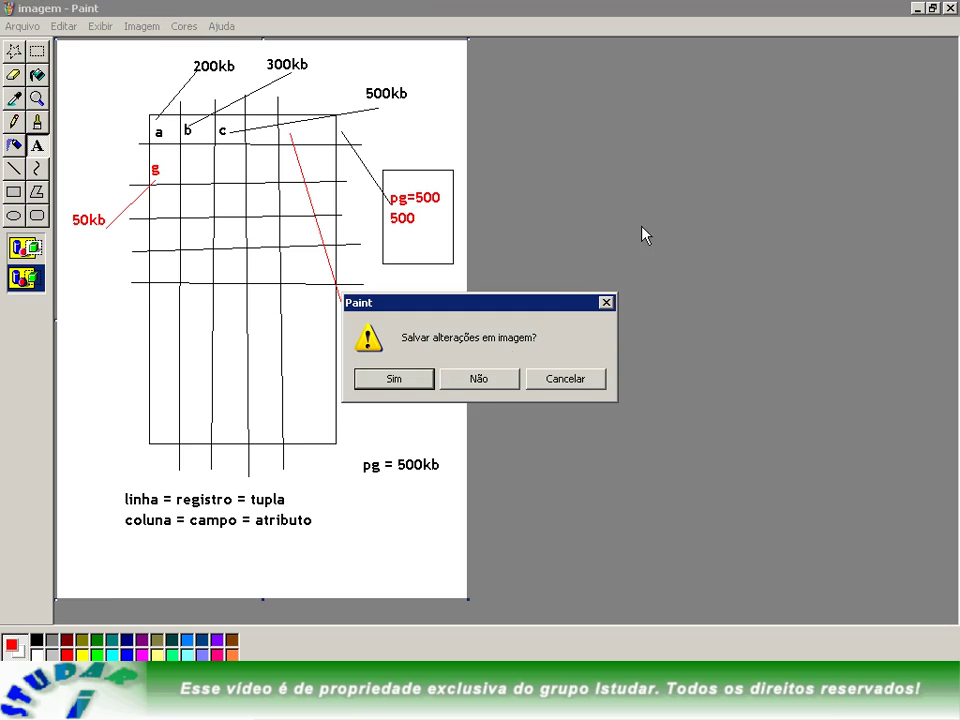
{"action": "left_click", "coordinate": [479, 379]}
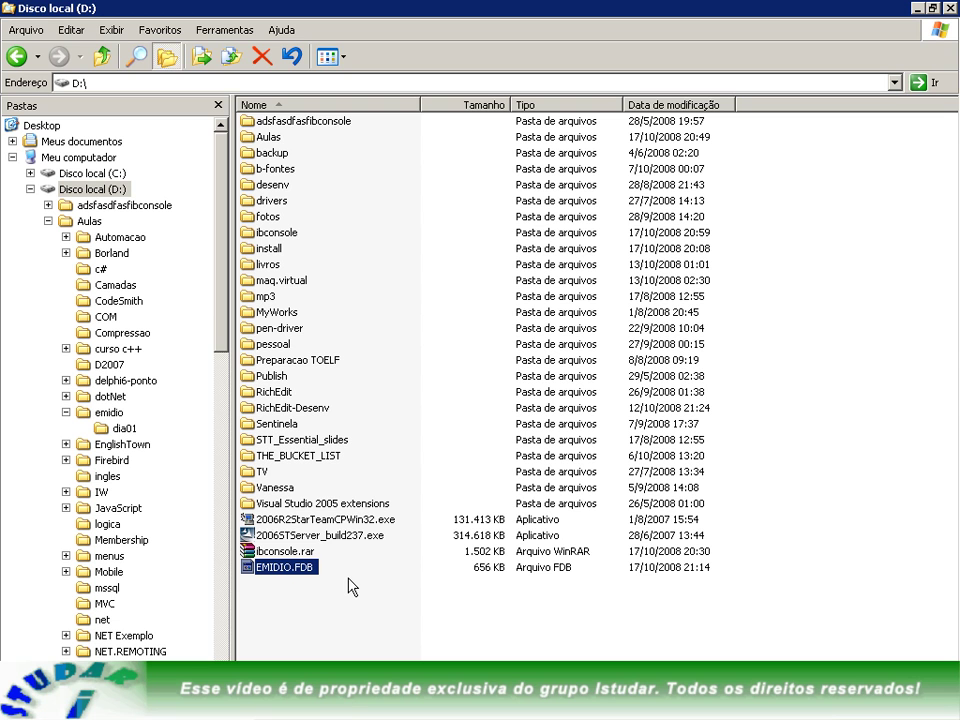
{"action": "double_click", "coordinate": [285, 567]}
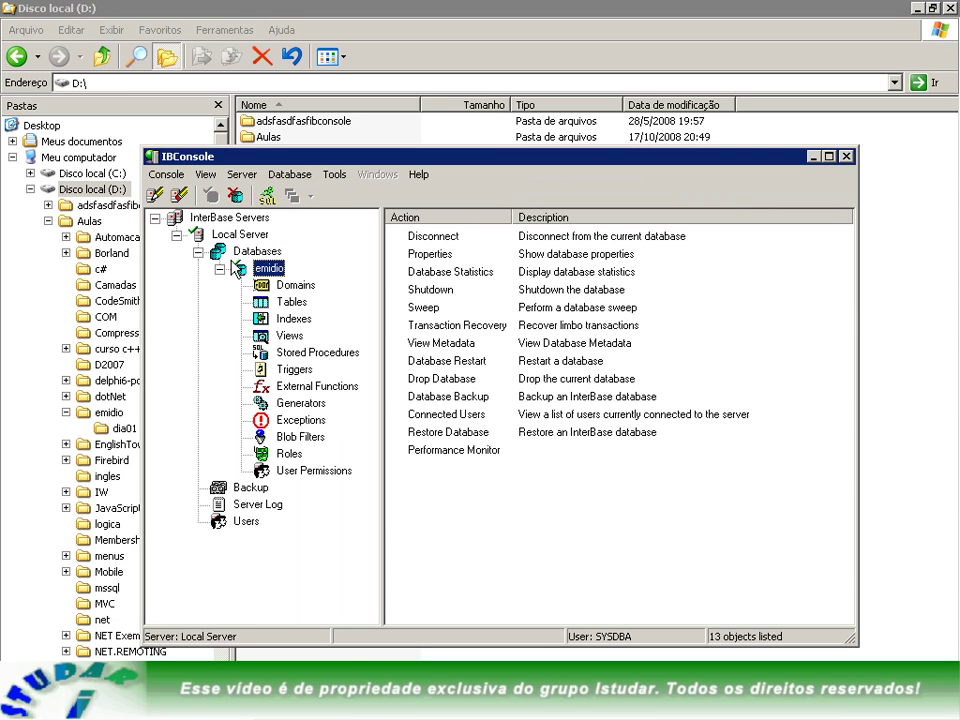
- Disconnect from the emidio database, confirming the closure of its connection, and close IBConsole
{"action": "double_click", "coordinate": [236, 267]}
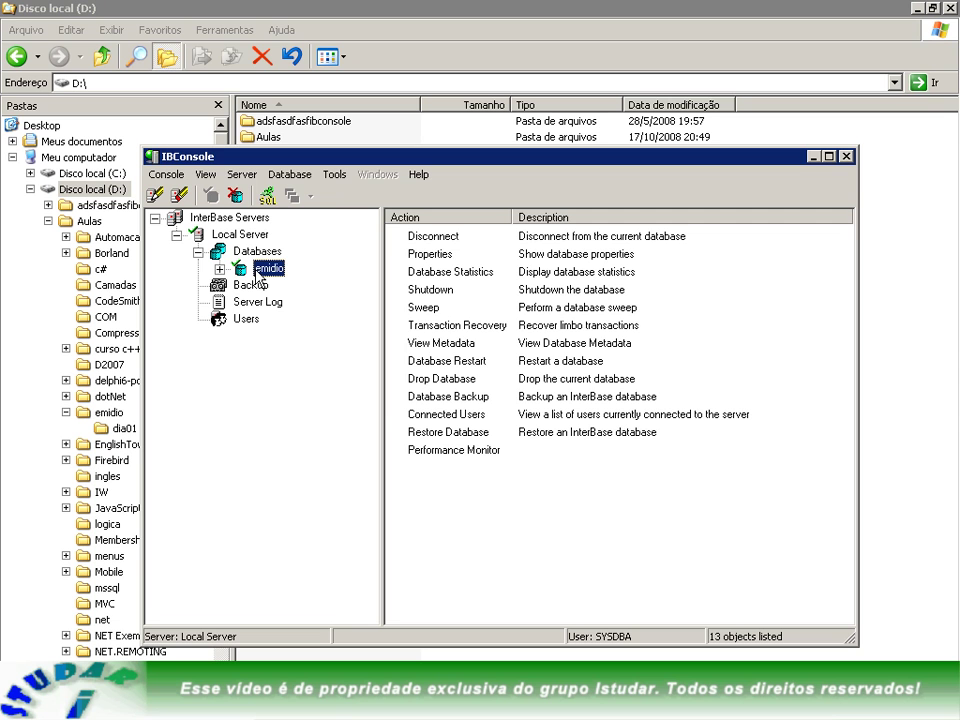
{"action": "right_click", "coordinate": [257, 270]}
{"action": "left_click", "coordinate": [290, 279]}
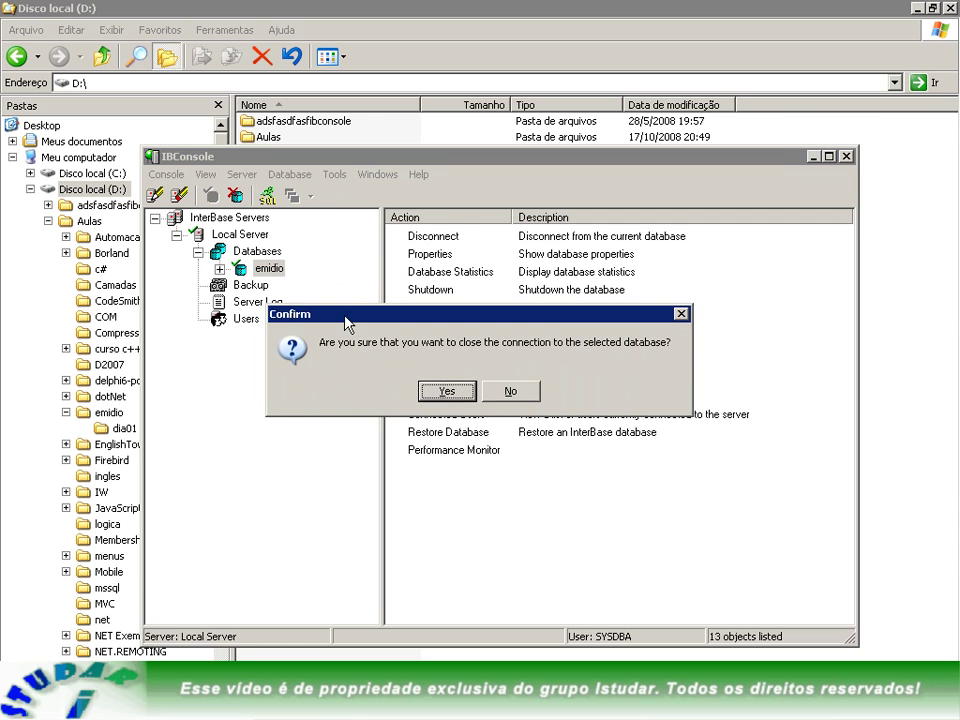
{"action": "left_click", "coordinate": [447, 391]}
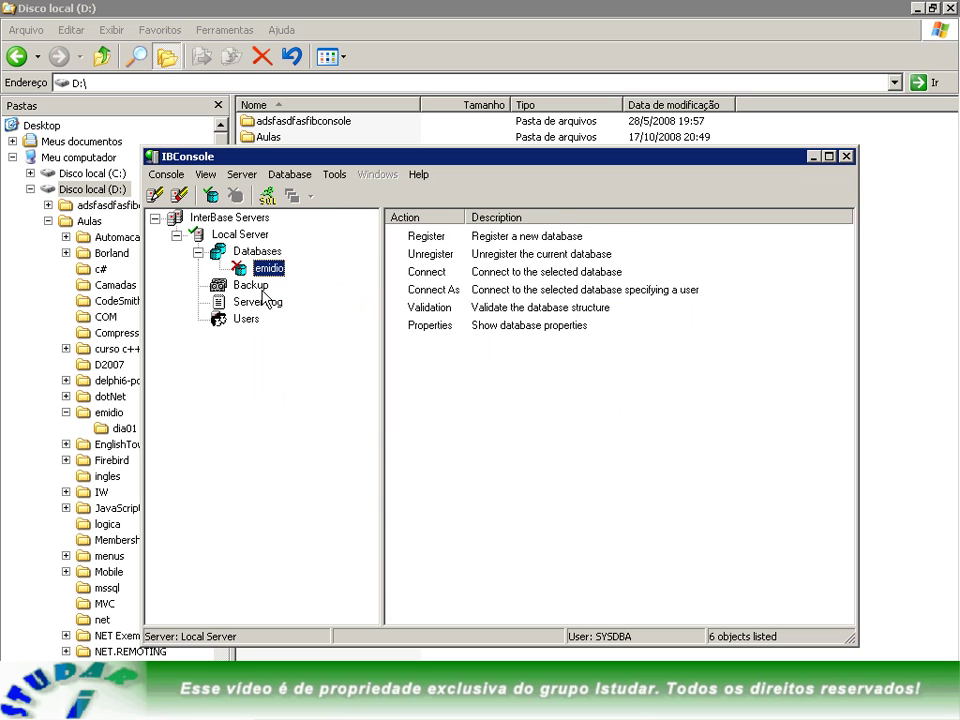
{"action": "left_click", "coordinate": [846, 157]}
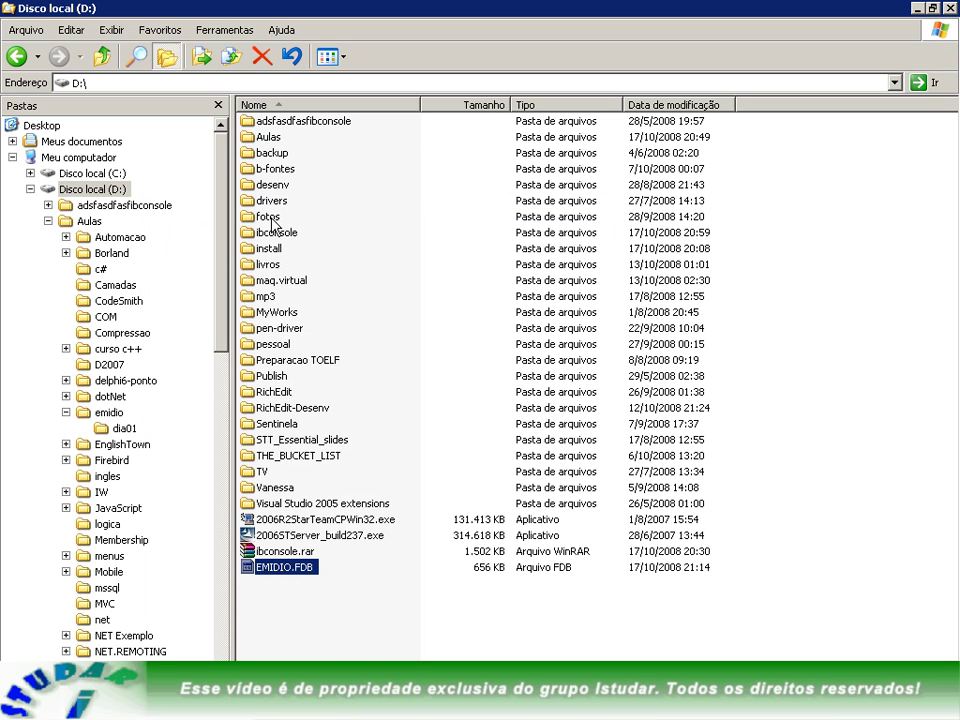
- Launch IBConsole.exe from the D:\ibconsole\ibconsole folder
{"action": "double_click", "coordinate": [262, 233]}
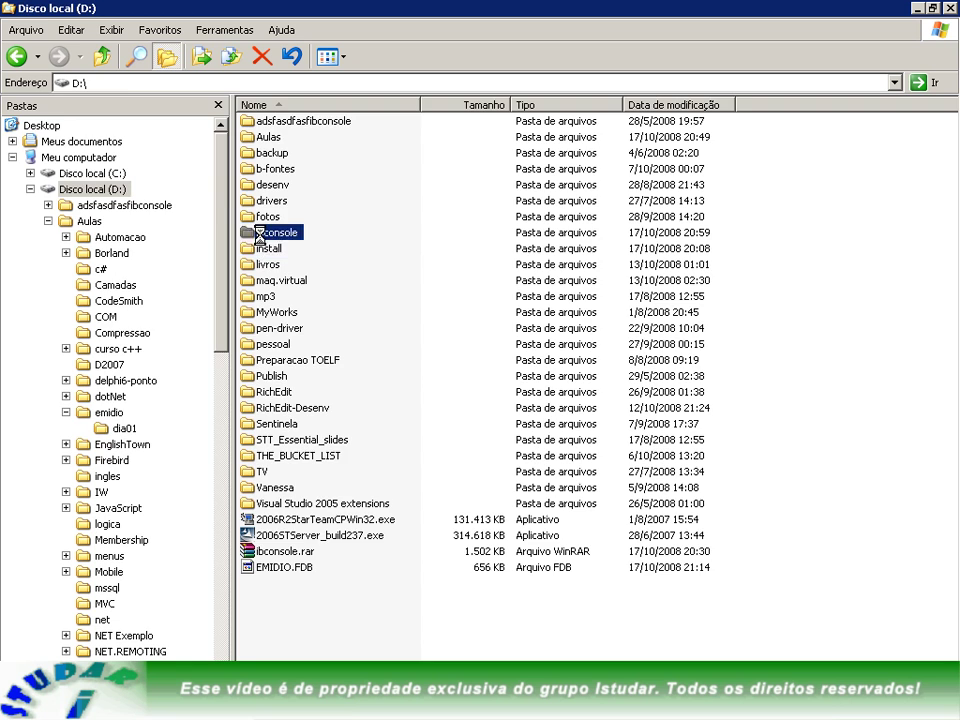
{"action": "double_click", "coordinate": [315, 133]}
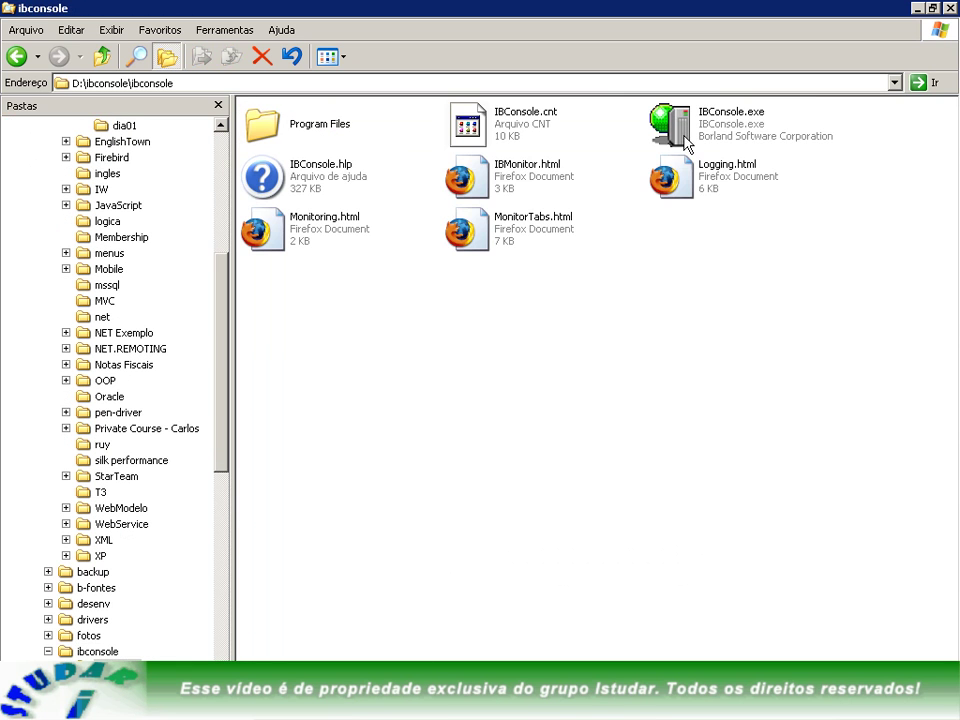
{"action": "double_click", "coordinate": [686, 143]}
- Log in to Local Server as SYSDBA with the account password, declining the offer to start the server
{"action": "double_click", "coordinate": [258, 241]}
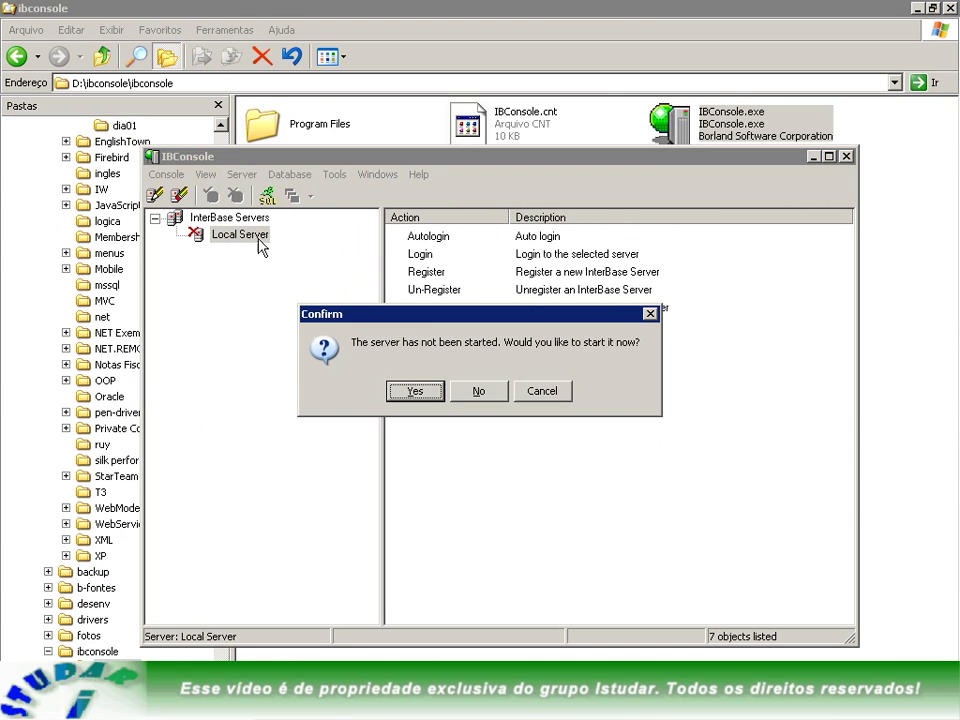
{"action": "left_click", "coordinate": [470, 390]}
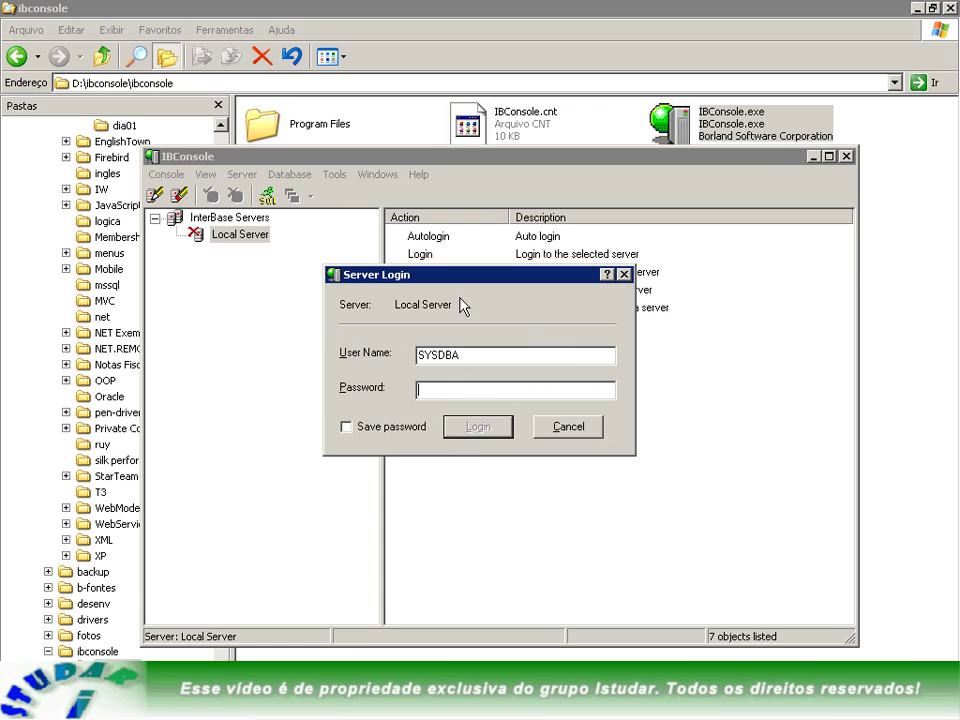
{"action": "type", "text": "masterkey"}
{"action": "key", "text": "Return"}
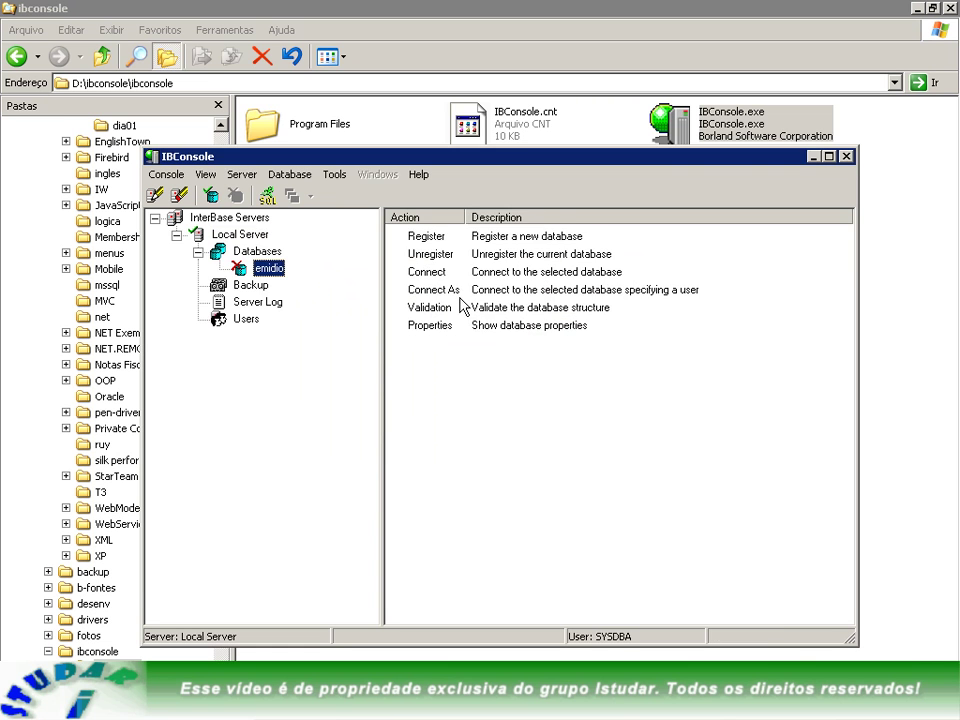
- Connect to the emidio database and show the system data in its Tables list
{"action": "double_click", "coordinate": [275, 270]}
{"action": "left_click", "coordinate": [290, 302]}
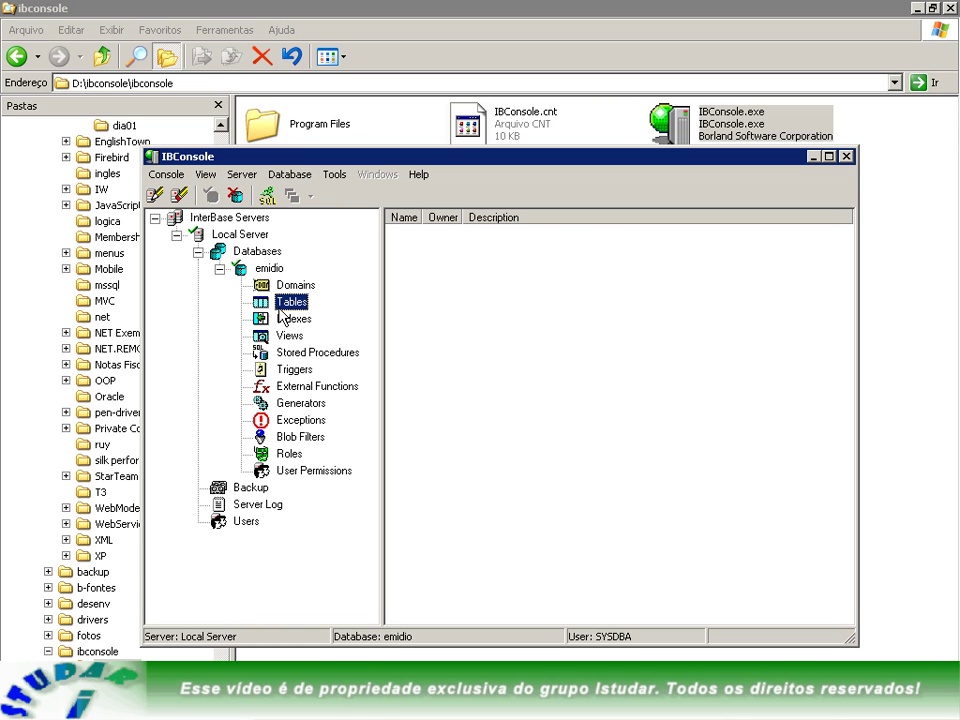
{"action": "left_click", "coordinate": [207, 175]}
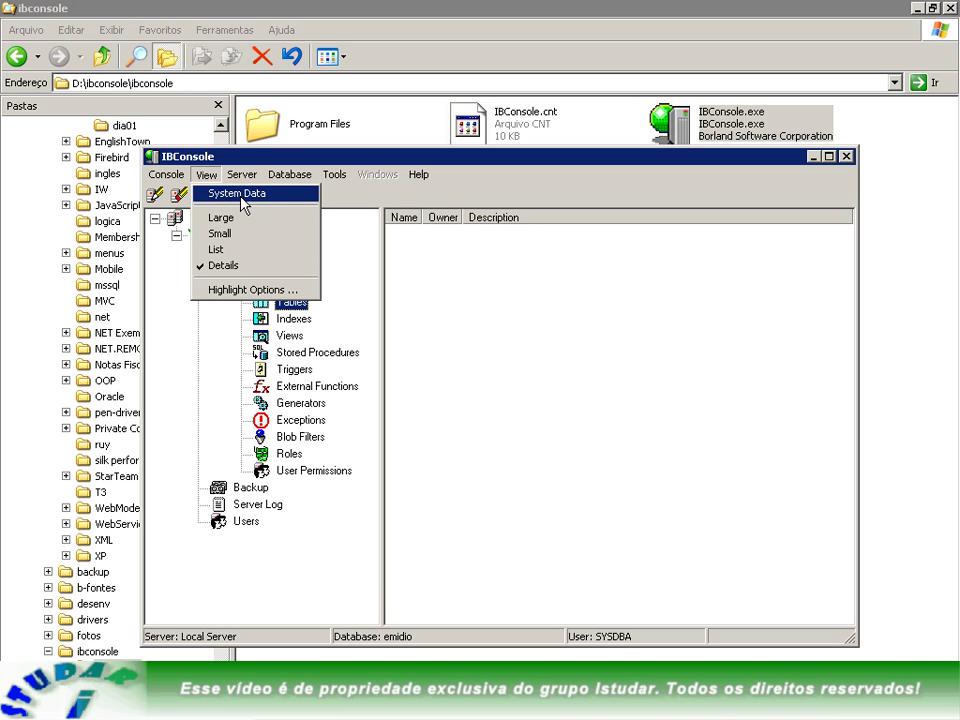
{"action": "left_click", "coordinate": [243, 205]}
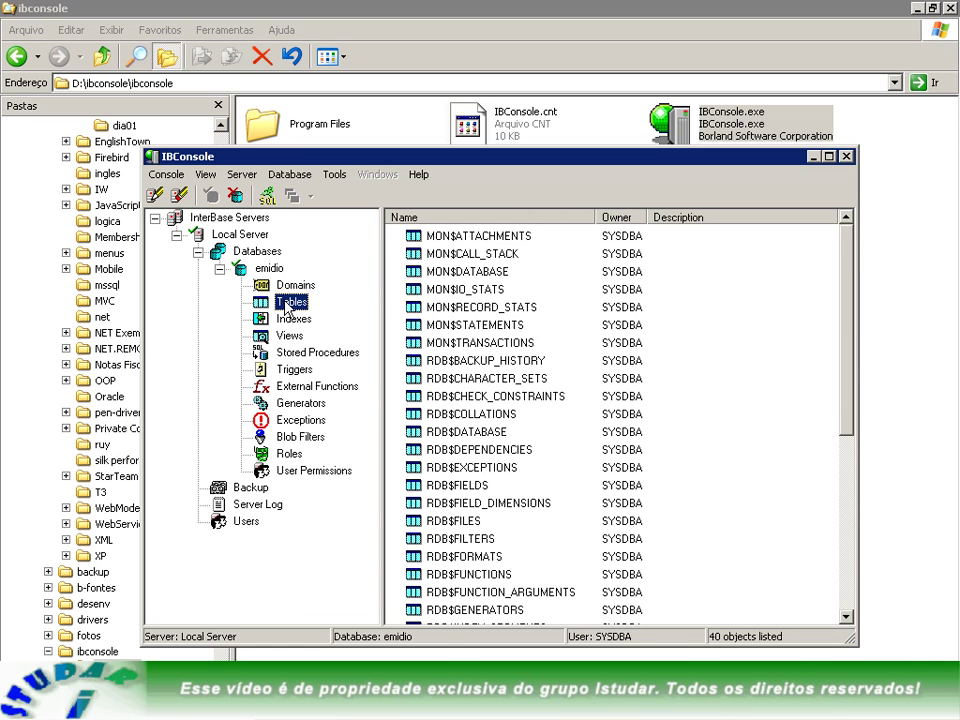
- Look through the full list of MON$ and RDB$ system tables in the emidio database
{"action": "left_click", "coordinate": [428, 307]}
{"action": "scroll", "coordinate": [440, 310], "scroll_direction": "down", "scroll_amount": 4}
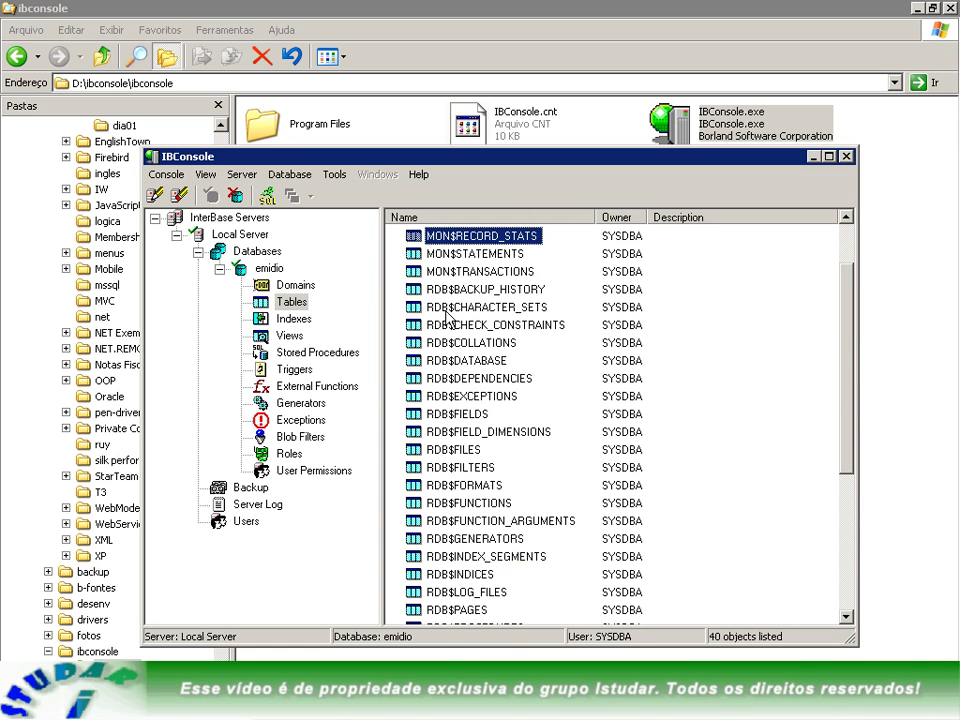
{"action": "scroll", "coordinate": [447, 316], "scroll_direction": "down", "scroll_amount": 2}
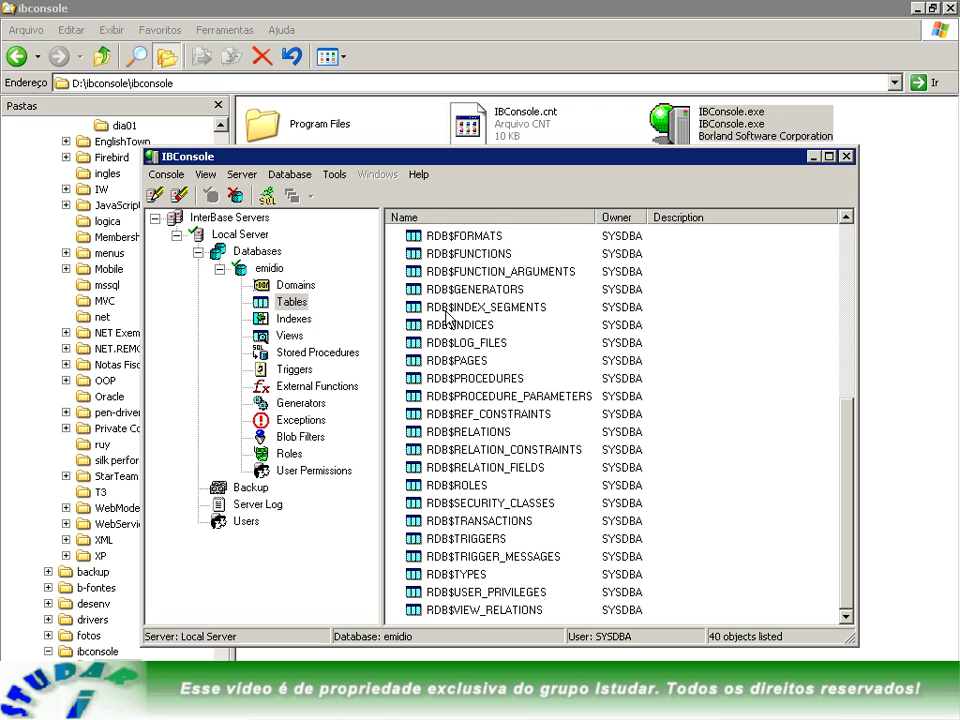
{"action": "left_click", "coordinate": [440, 610]}
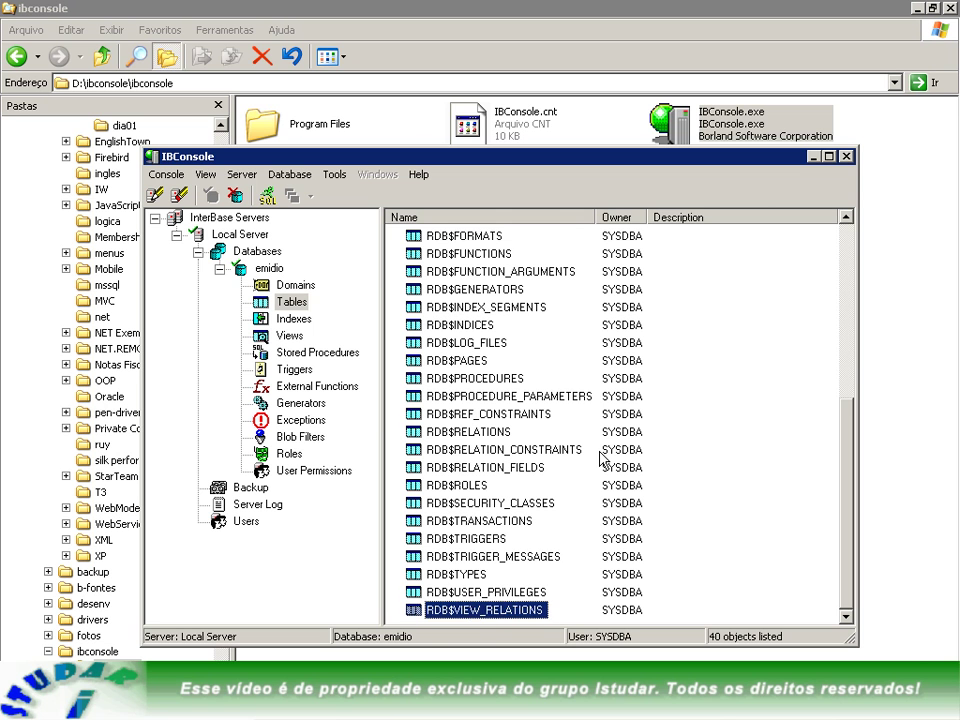
{"action": "key", "text": "Up"}
{"action": "key", "text": "Up"}
{"action": "key", "text": "Up"}
{"action": "key", "text": "Up"}
{"action": "key", "text": "Up"}
{"action": "key", "text": "Up"}
{"action": "key", "text": "Up"}
{"action": "key", "text": "Up"}
{"action": "key", "text": "Up"}
{"action": "key", "text": "Up"}
{"action": "key", "text": "Up"}
{"action": "key", "text": "Up"}
{"action": "key", "text": "Up"}
{"action": "key", "text": "Up"}
{"action": "key", "text": "Up"}
{"action": "key", "text": "Up"}
{"action": "key", "text": "Up"}
{"action": "key", "text": "Up"}
{"action": "key", "text": "Up"}
{"action": "key", "text": "Up"}
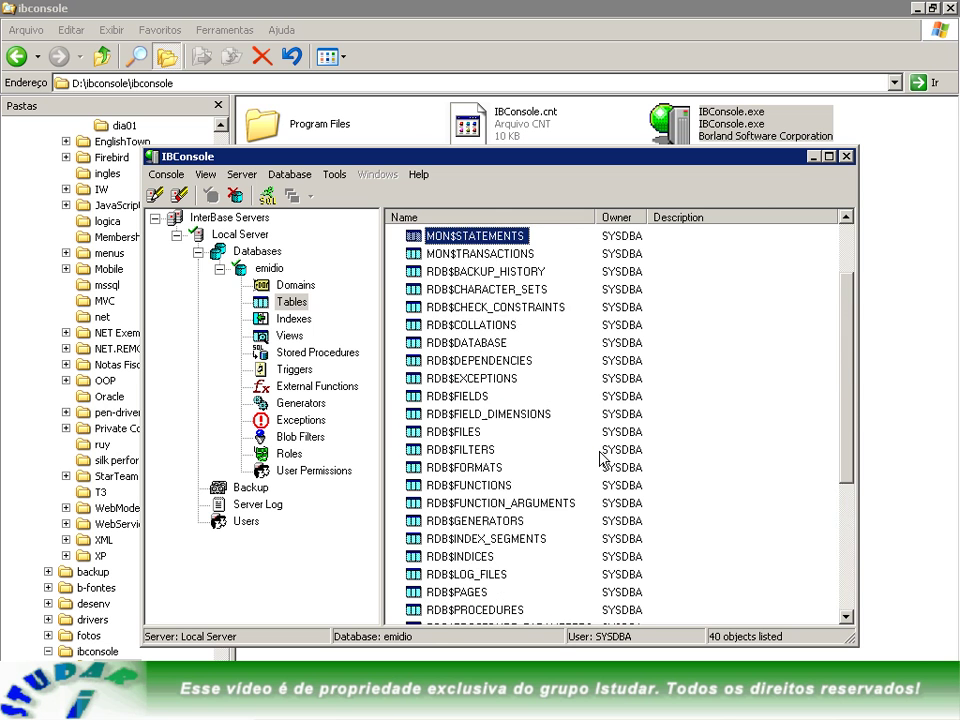
{"action": "key", "text": "Up"}
{"action": "key", "text": "Up"}
{"action": "key", "text": "Up"}
{"action": "key", "text": "Up"}
{"action": "key", "text": "Up"}
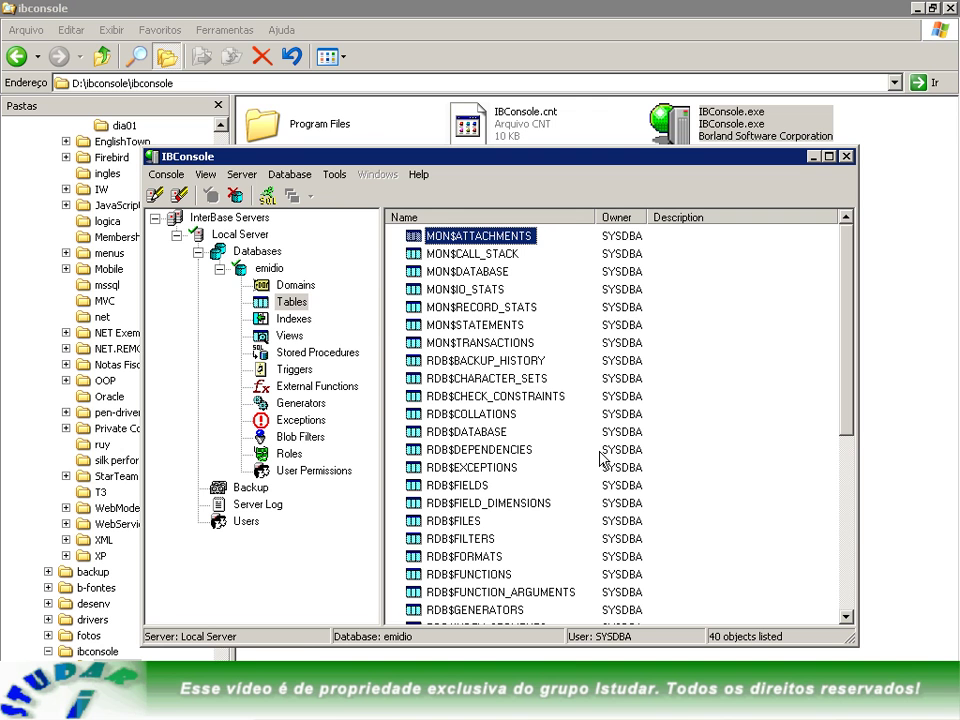
{"action": "key", "text": "Down"}
{"action": "key", "text": "Down"}
{"action": "key", "text": "Down"}
{"action": "key", "text": "Down"}
{"action": "key", "text": "Down"}
{"action": "key", "text": "Down"}
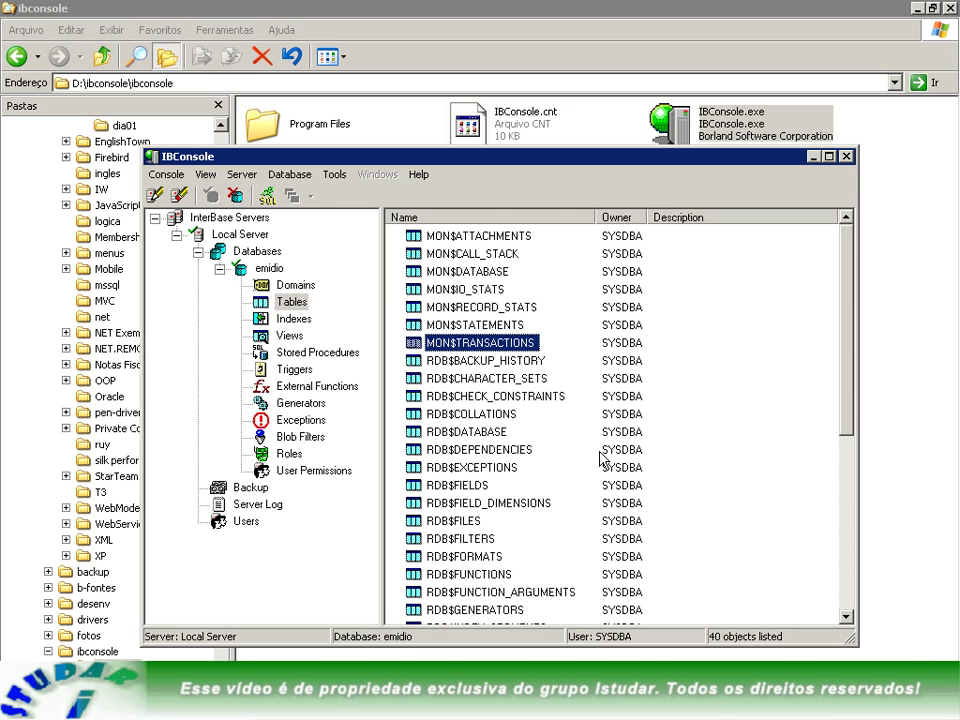
{"action": "key", "text": "Down"}
{"action": "key", "text": "Down"}
{"action": "key", "text": "Down"}
{"action": "key", "text": "Down"}
{"action": "key", "text": "Down"}
{"action": "key", "text": "Down"}
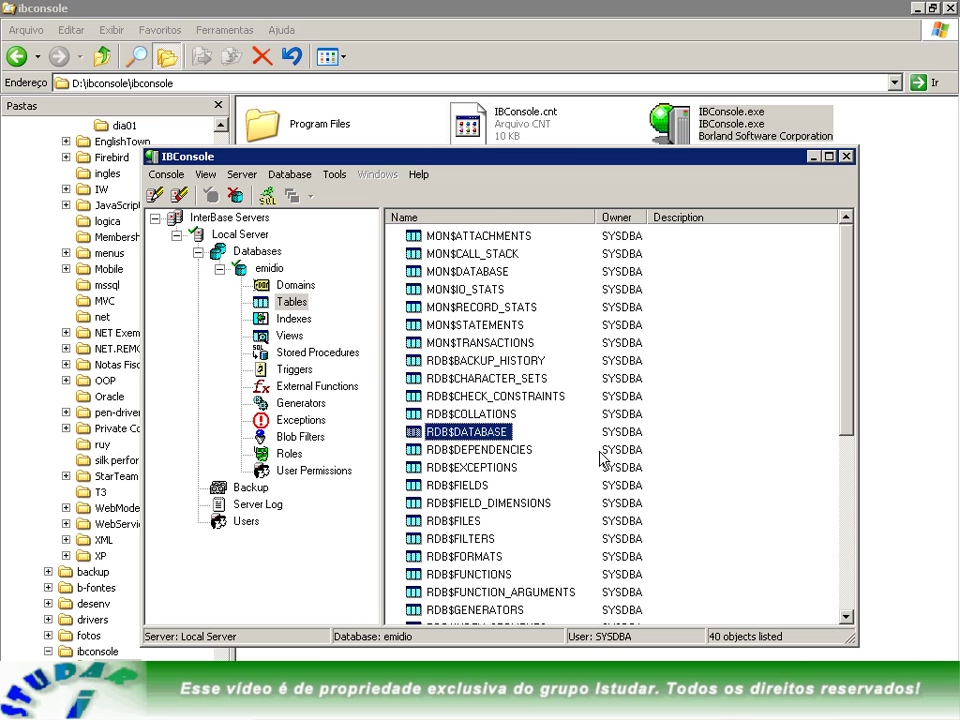
{"action": "key", "text": "Down"}
{"action": "key", "text": "Down"}
{"action": "key", "text": "Down"}
{"action": "key", "text": "Down"}
{"action": "key", "text": "Down"}
{"action": "key", "text": "Down"}
{"action": "key", "text": "Down"}
{"action": "key", "text": "Down"}
{"action": "key", "text": "Down"}
{"action": "key", "text": "Down"}
{"action": "key", "text": "Down"}
{"action": "key", "text": "Down"}
{"action": "key", "text": "Down"}
{"action": "key", "text": "Down"}
{"action": "key", "text": "Down"}
{"action": "key", "text": "Down"}
{"action": "key", "text": "Down"}
{"action": "key", "text": "Down"}
{"action": "key", "text": "Down"}
{"action": "key", "text": "Down"}
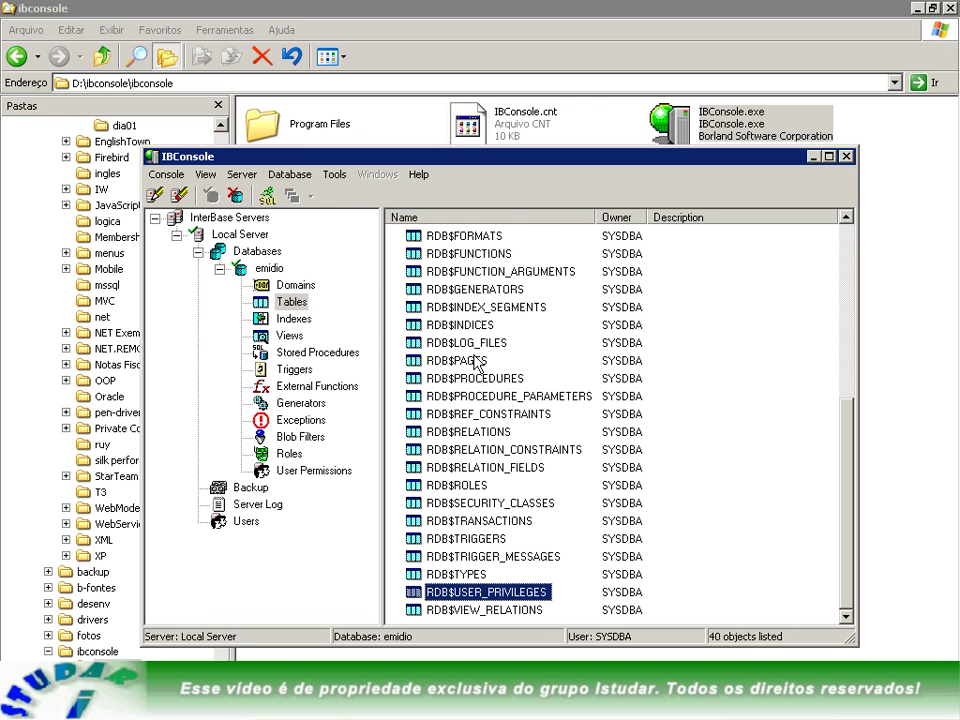
- Examine individual system tables such as RDB$FIELDS, RDB$EXCEPTIONS, RDB$FORMATS and RDB$DEPENDENCIES in the list
{"action": "scroll", "coordinate": [476, 370], "scroll_direction": "up", "scroll_amount": 6}
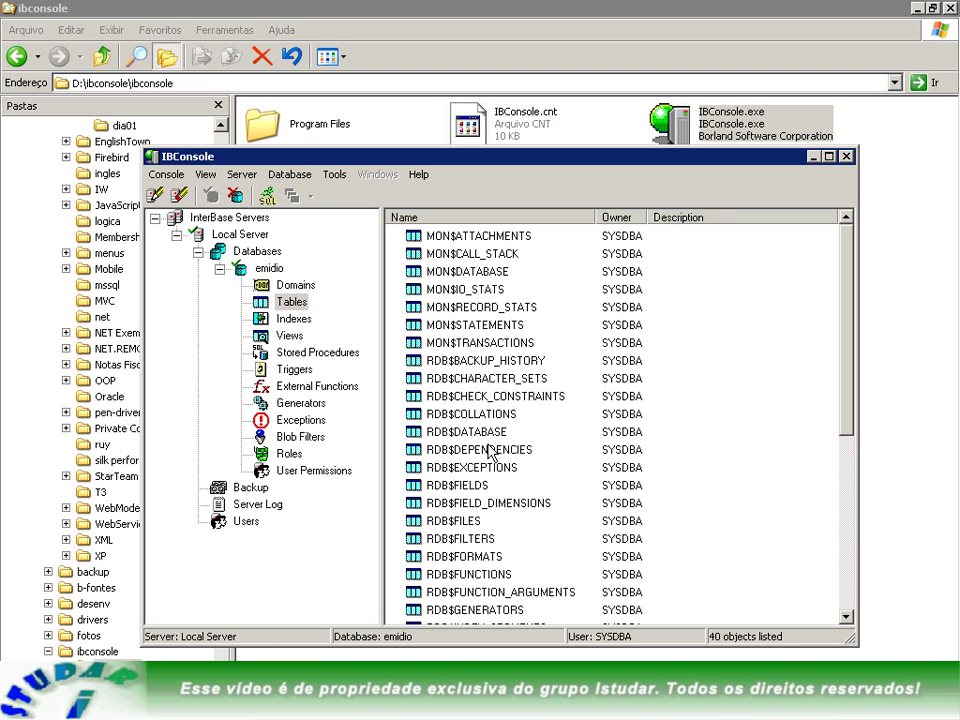
{"action": "left_click", "coordinate": [474, 489]}
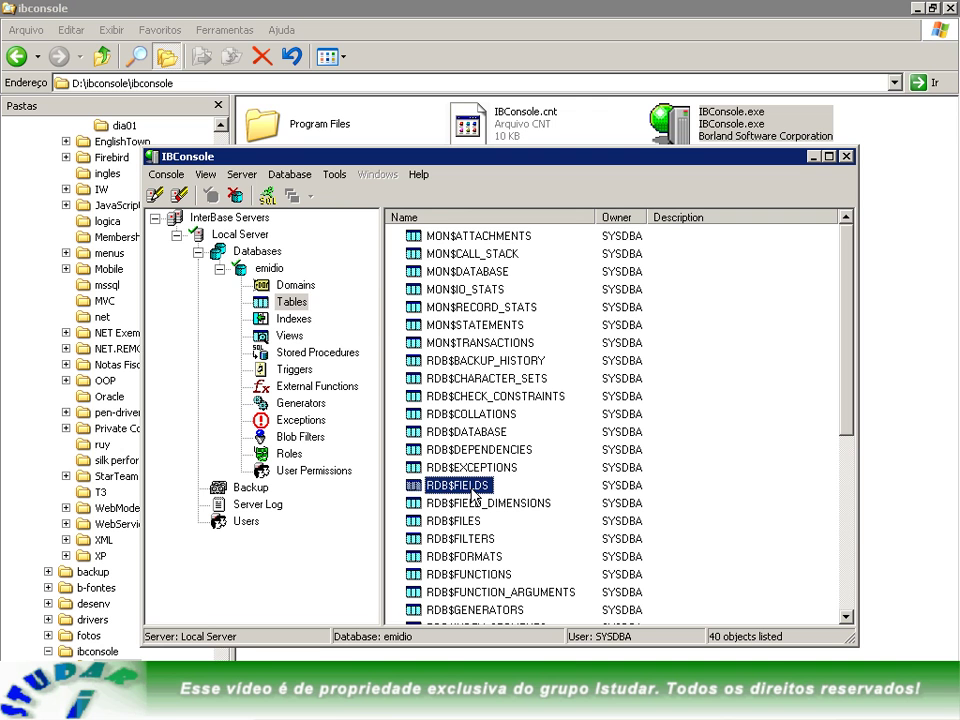
{"action": "left_click", "coordinate": [471, 469]}
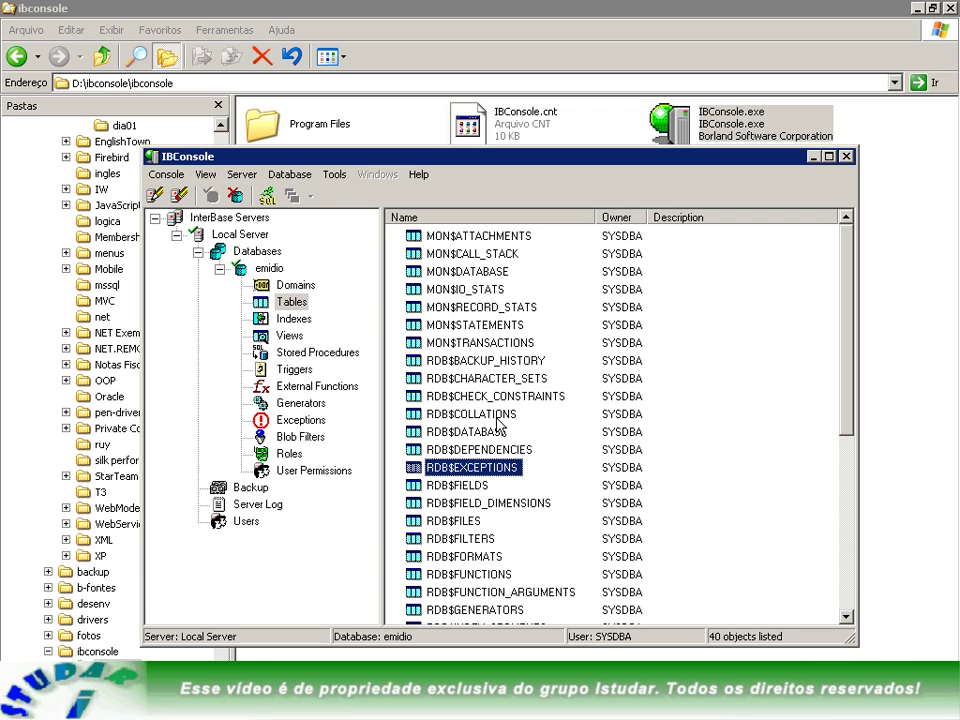
{"action": "left_click", "coordinate": [506, 562]}
{"action": "scroll", "coordinate": [506, 562], "scroll_direction": "down", "scroll_amount": 3}
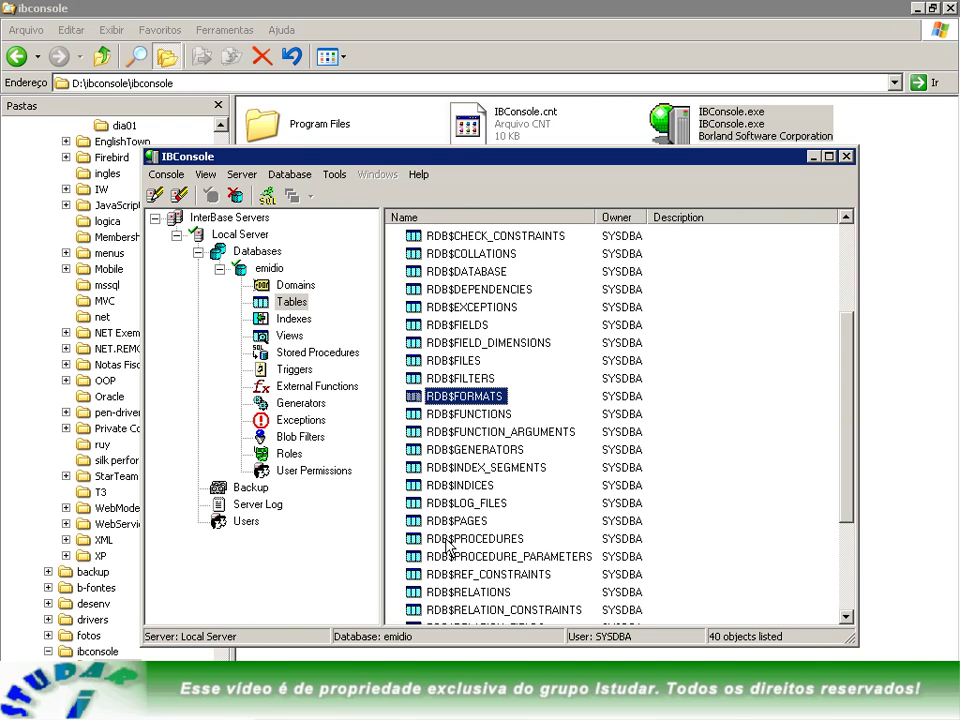
{"action": "scroll", "coordinate": [462, 556], "scroll_direction": "down", "scroll_amount": 3}
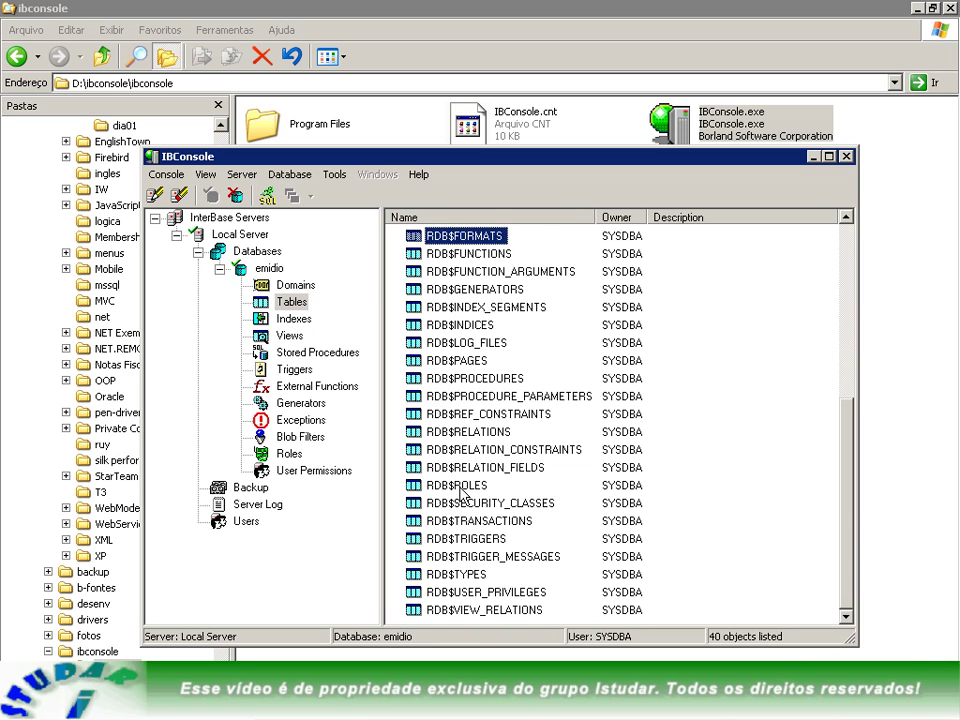
{"action": "scroll", "coordinate": [446, 462], "scroll_direction": "up", "scroll_amount": 4}
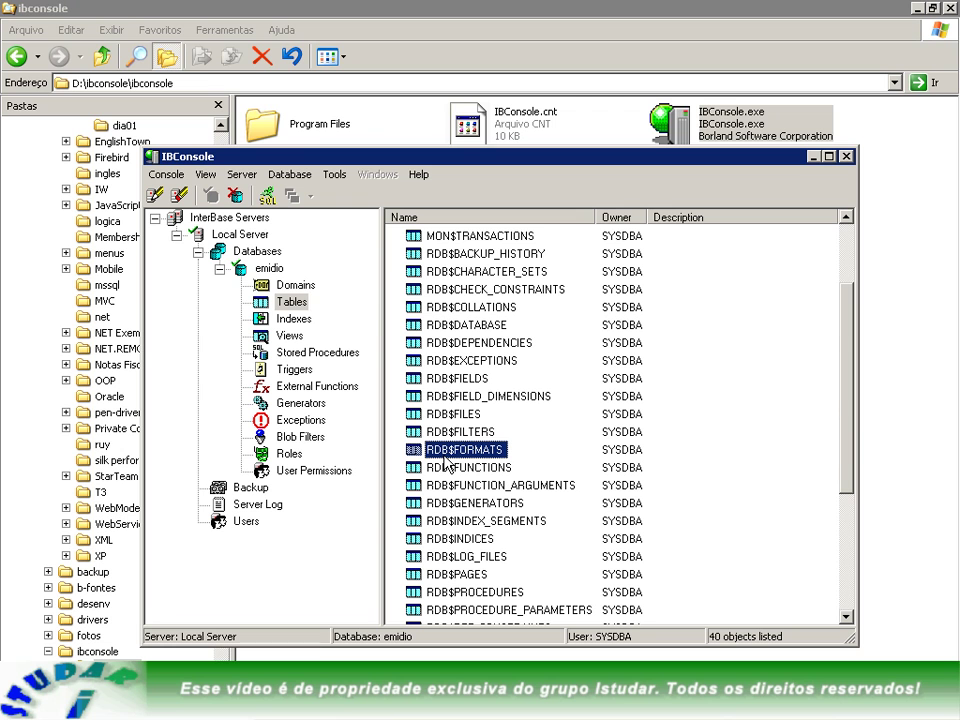
{"action": "left_click", "coordinate": [484, 349]}
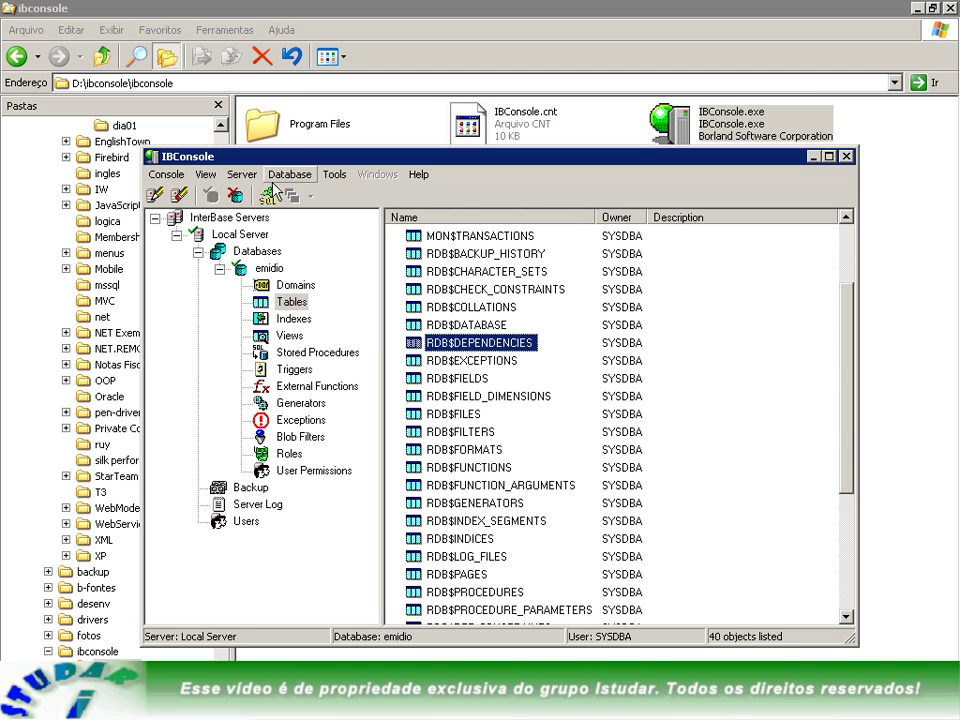
- Turn off the display of system data for the emidio database
{"action": "left_click", "coordinate": [206, 174]}
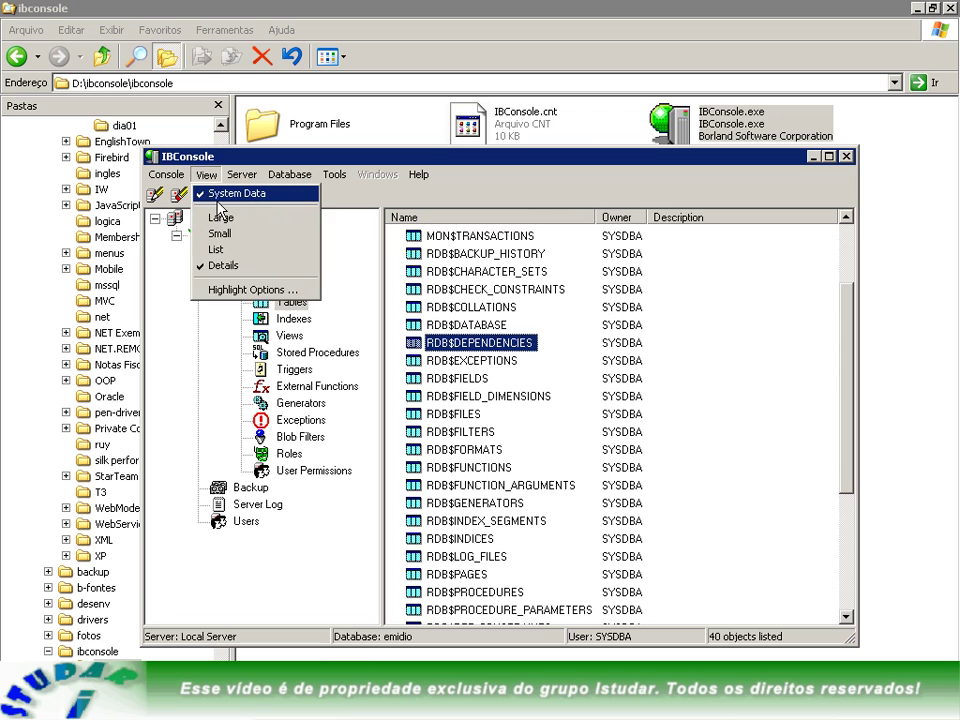
{"action": "left_click", "coordinate": [222, 196]}
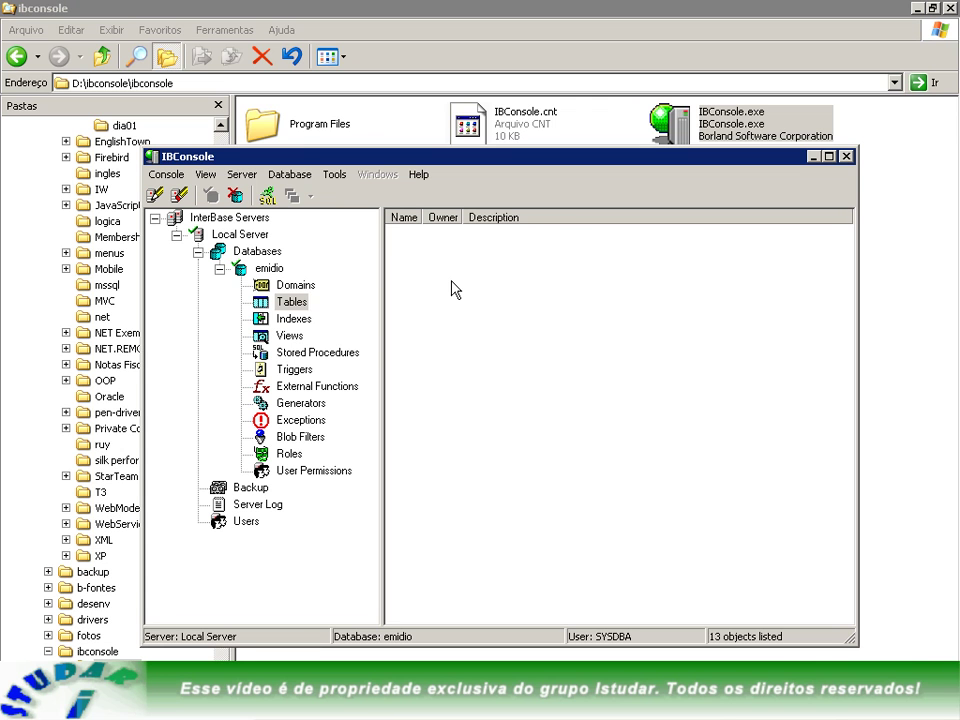
- Review the emidio database's object categories, including Indexes, Domains, Tables, Views, Stored Procedures, Triggers, Generators and Exceptions
{"action": "left_click", "coordinate": [292, 318]}
{"action": "left_click", "coordinate": [282, 285]}
{"action": "left_click", "coordinate": [283, 301]}
{"action": "left_click", "coordinate": [289, 336]}
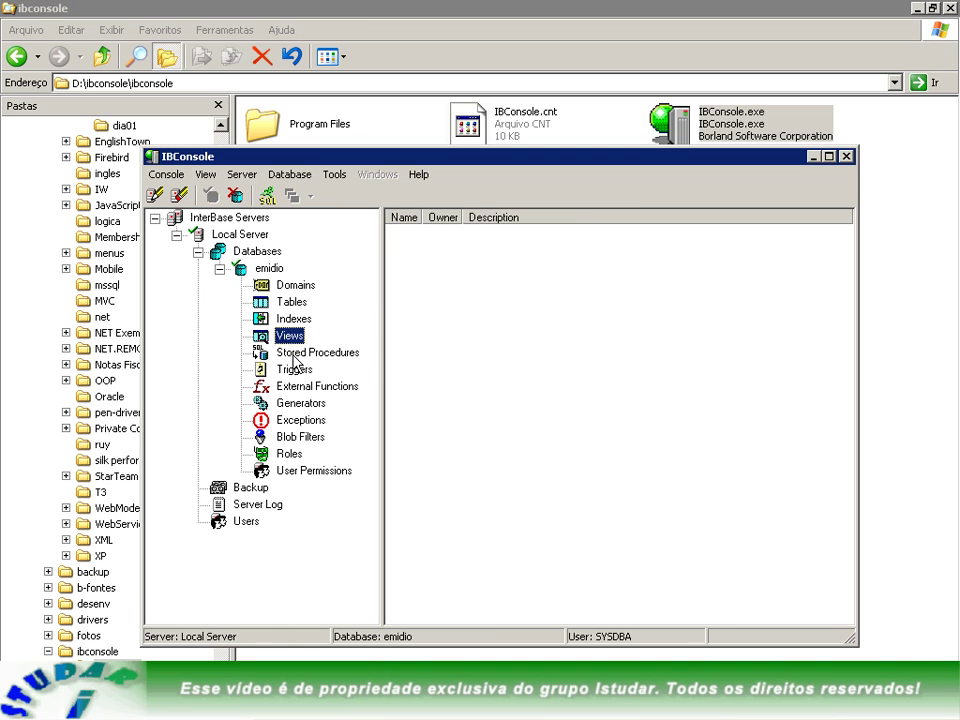
{"action": "left_click", "coordinate": [300, 352]}
{"action": "left_click", "coordinate": [297, 370]}
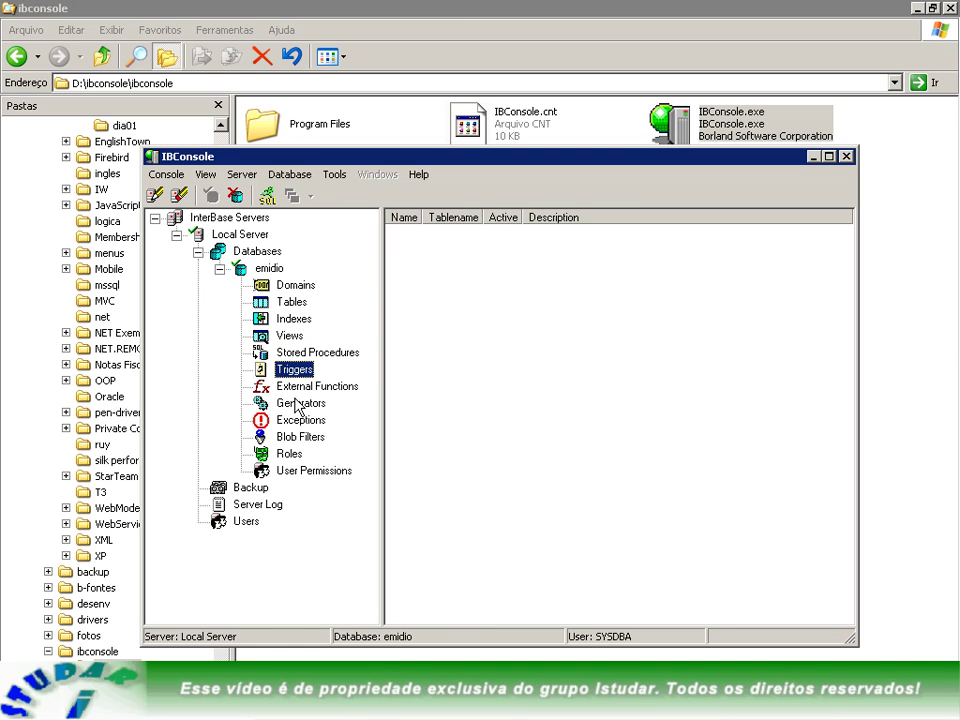
{"action": "left_click", "coordinate": [305, 410]}
{"action": "left_click", "coordinate": [303, 421]}
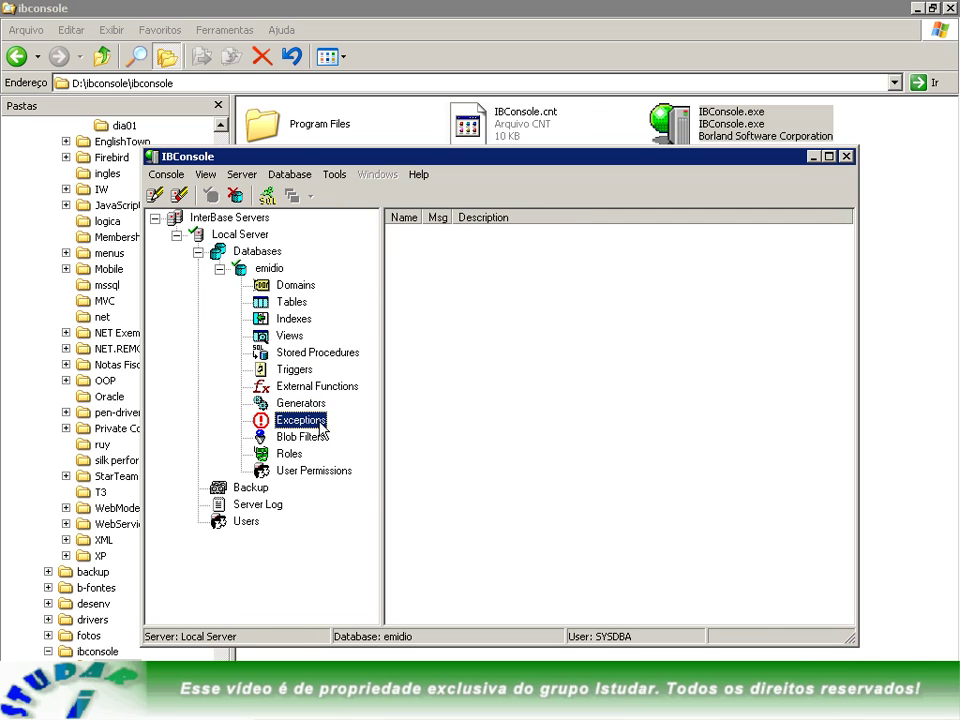
- Review the emidio database's Roles, User Permissions, Blob Filters and External Functions, widening the Name column of the external functions list
{"action": "left_click", "coordinate": [290, 455]}
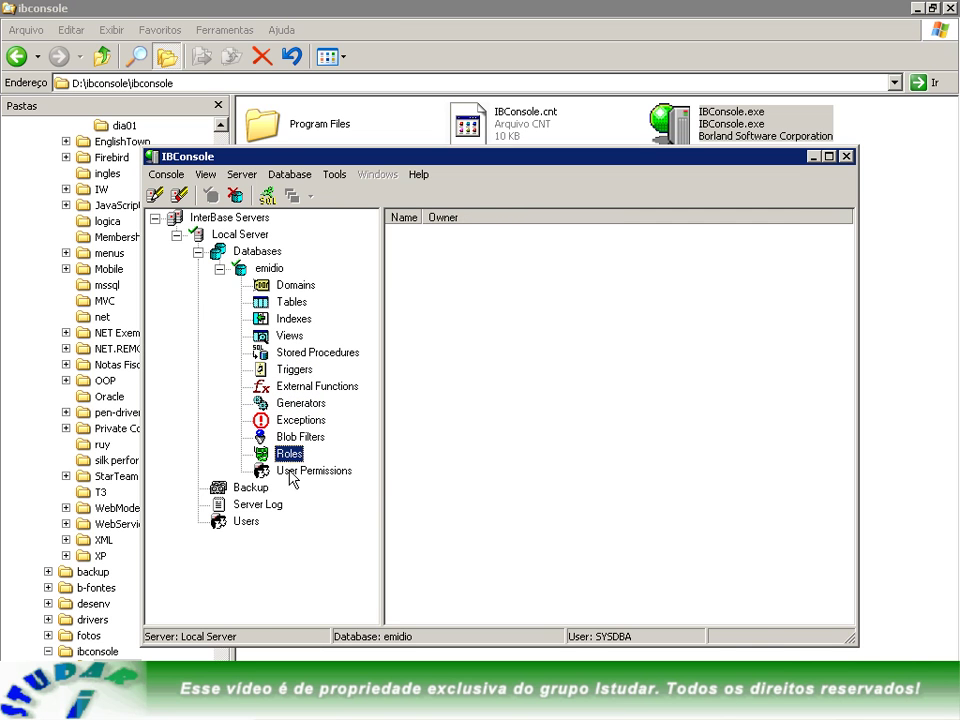
{"action": "left_click", "coordinate": [292, 471]}
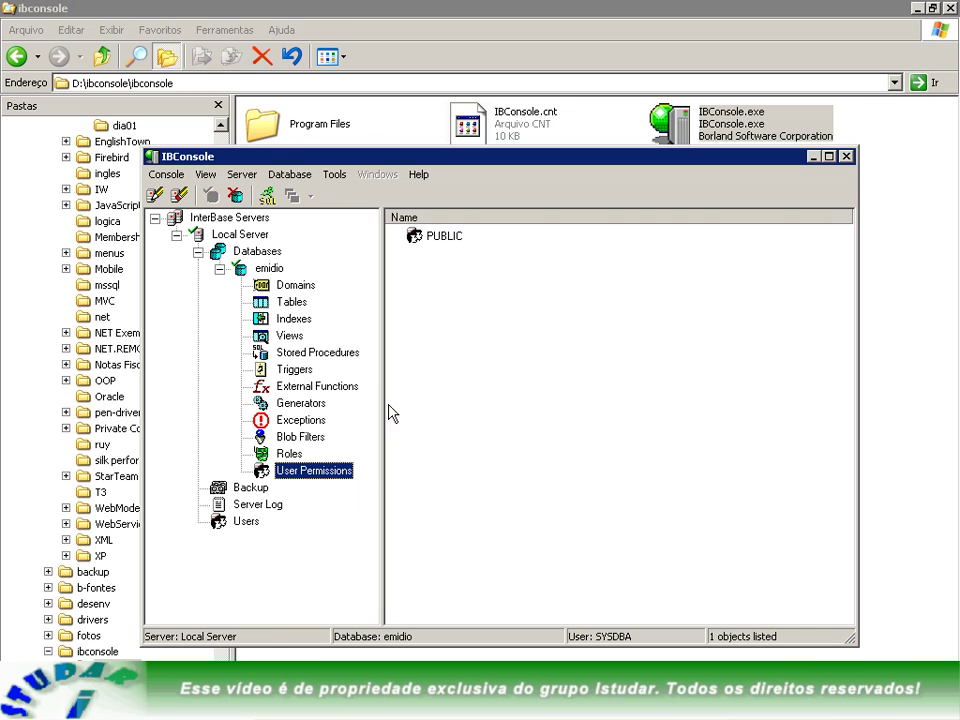
{"action": "left_click", "coordinate": [306, 438]}
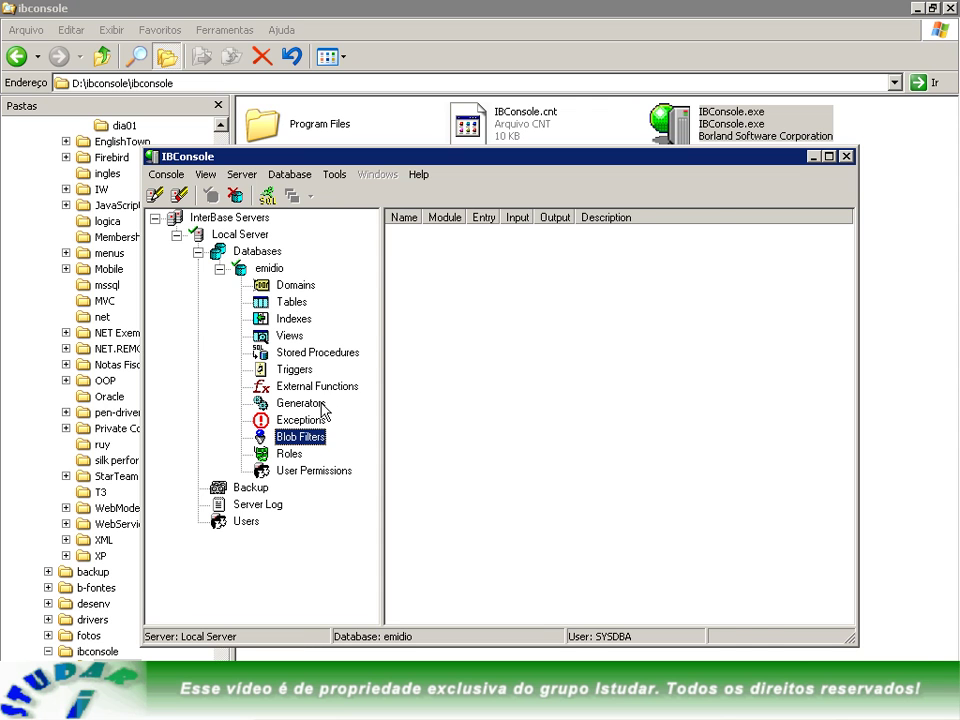
{"action": "left_click", "coordinate": [322, 384]}
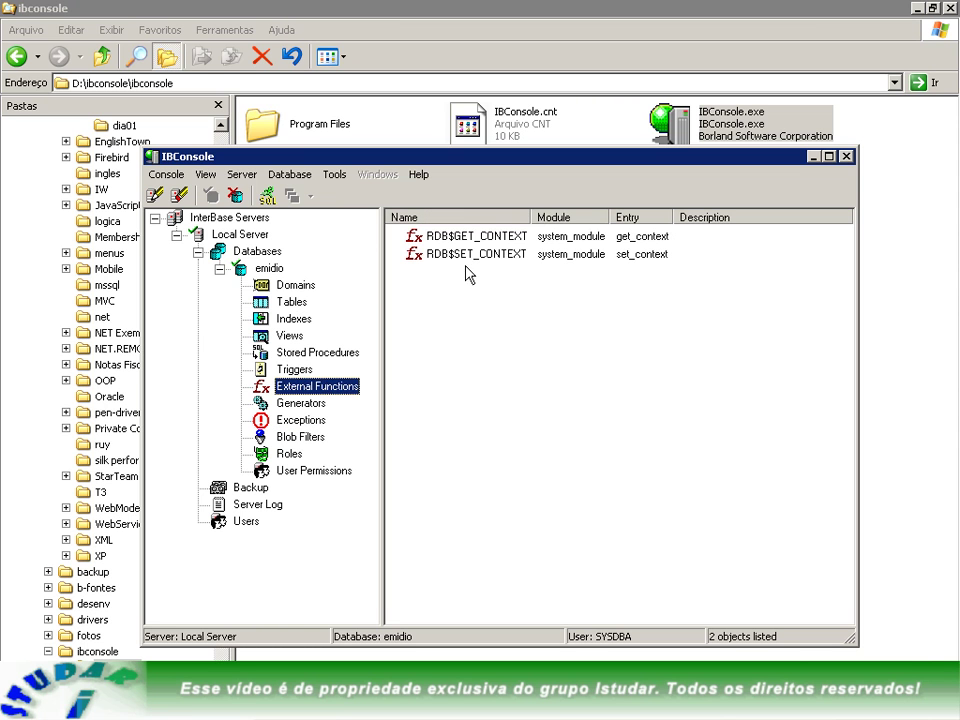
{"action": "left_click_drag", "start_coordinate": [536, 214], "coordinate": [568, 208]}
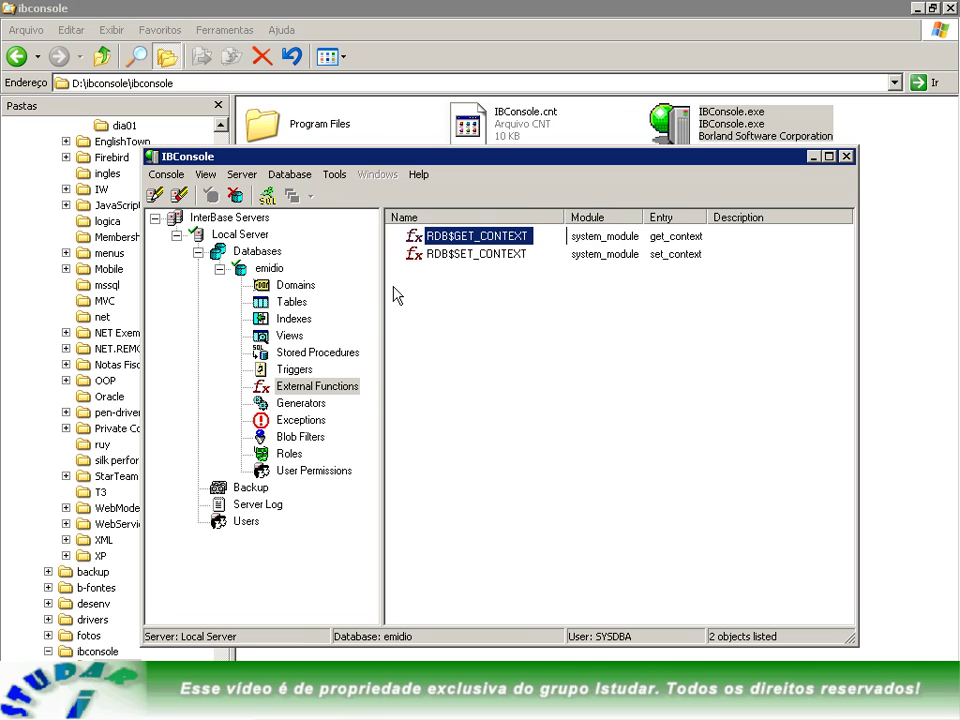
- Revisit the emidio database's Domains and External Functions, its list of available database actions, and its Tables category
{"action": "left_click", "coordinate": [290, 287]}
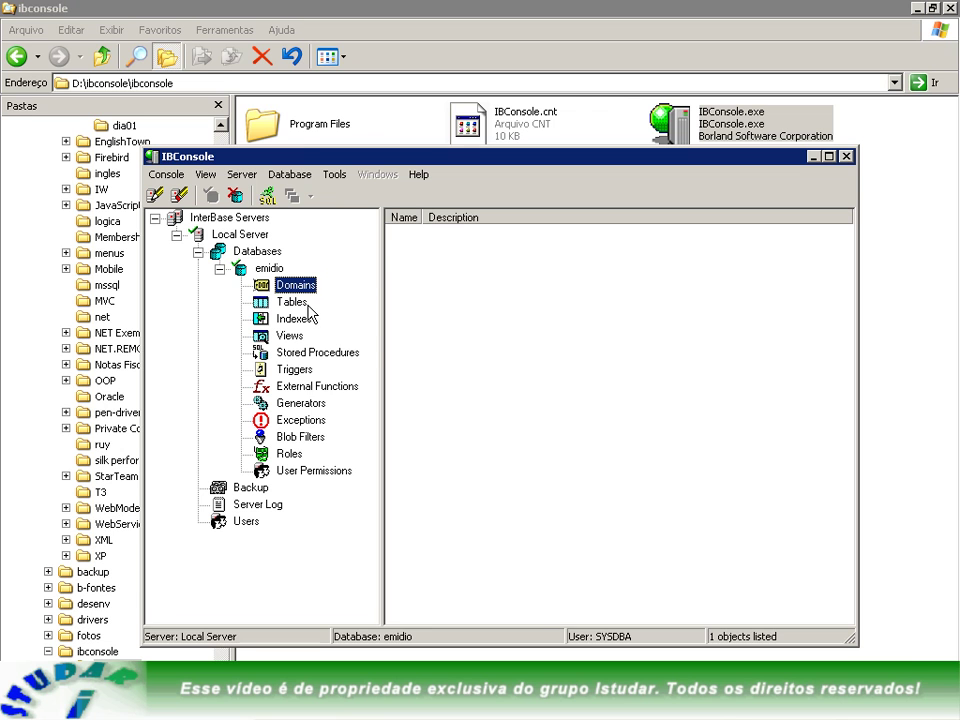
{"action": "left_click", "coordinate": [288, 386]}
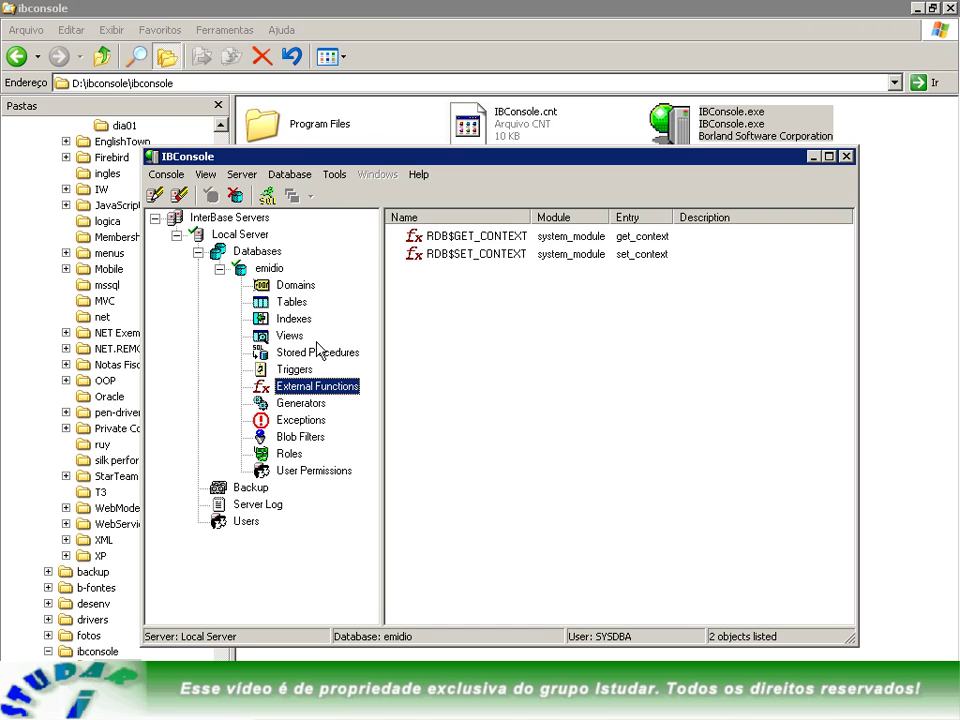
{"action": "left_click", "coordinate": [278, 272]}
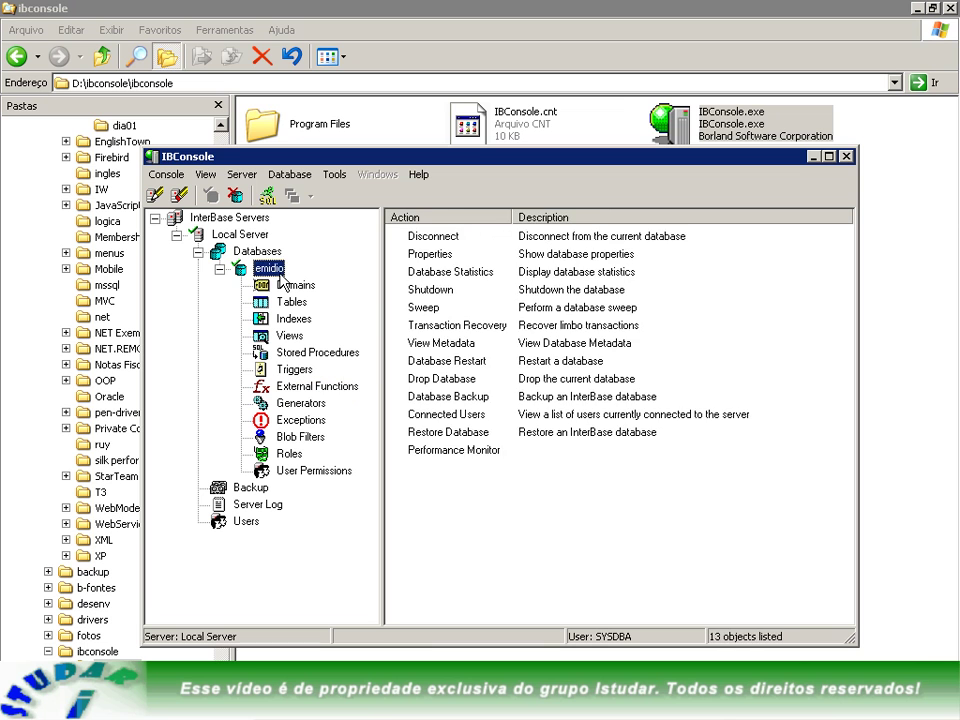
{"action": "left_click", "coordinate": [292, 302]}
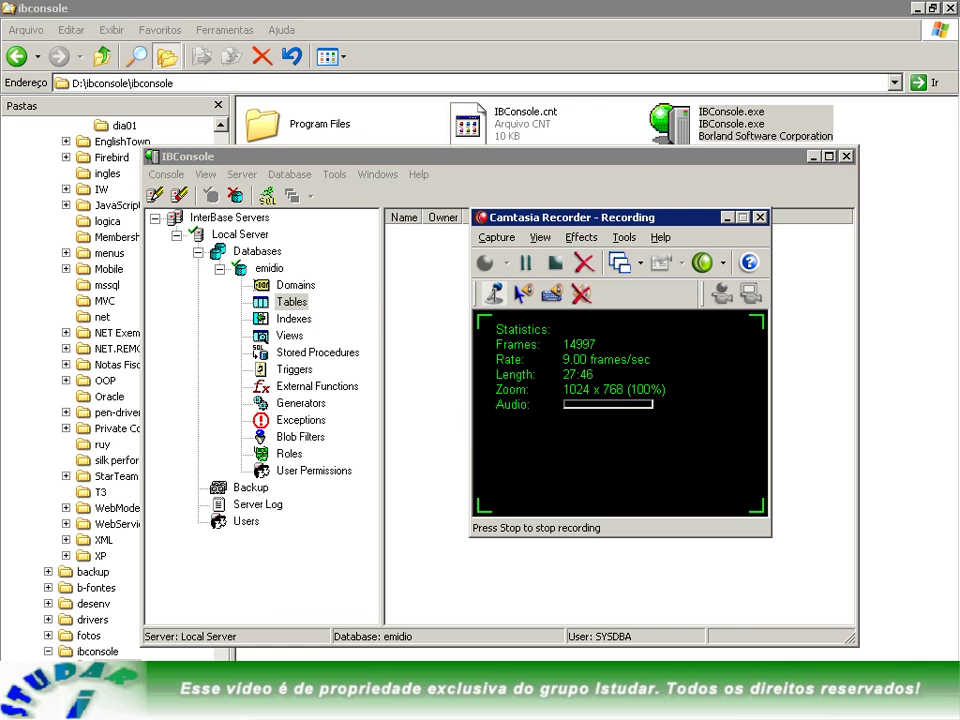
{"action": "left_click", "coordinate": [490, 238]}
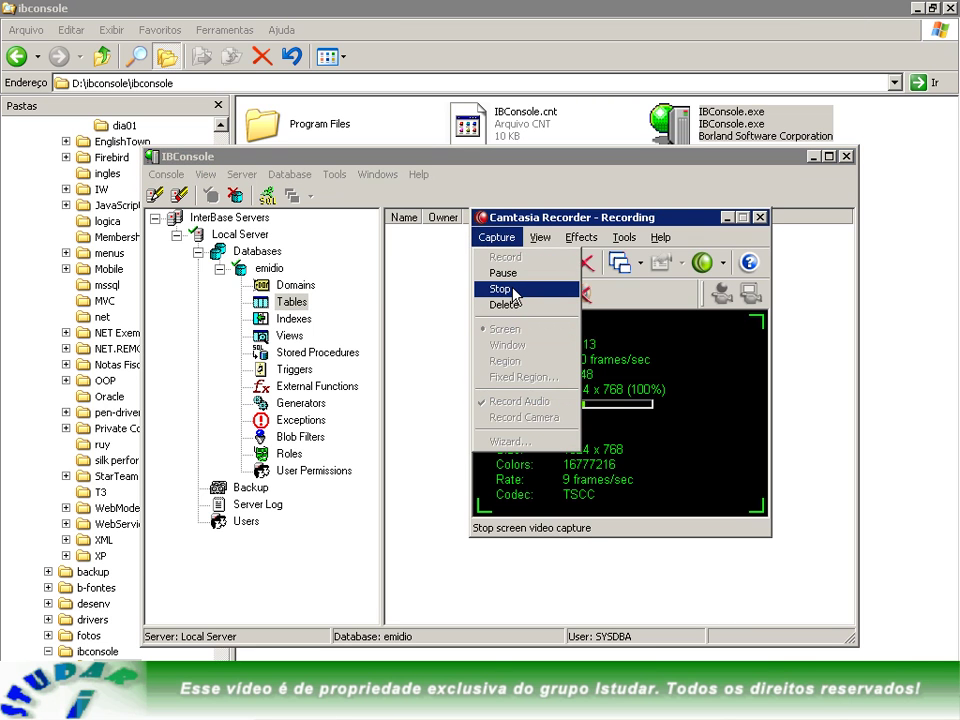